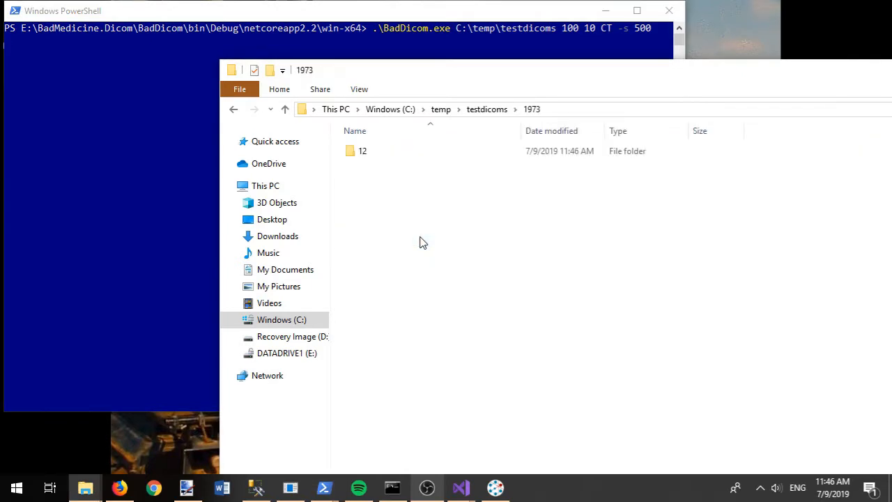
Open two of the generated DICOM files from testdicoms\1973\12\9 in the DICOM viewer to inspect their images and patient tags.
click(401, 155)
double_click(401, 154)
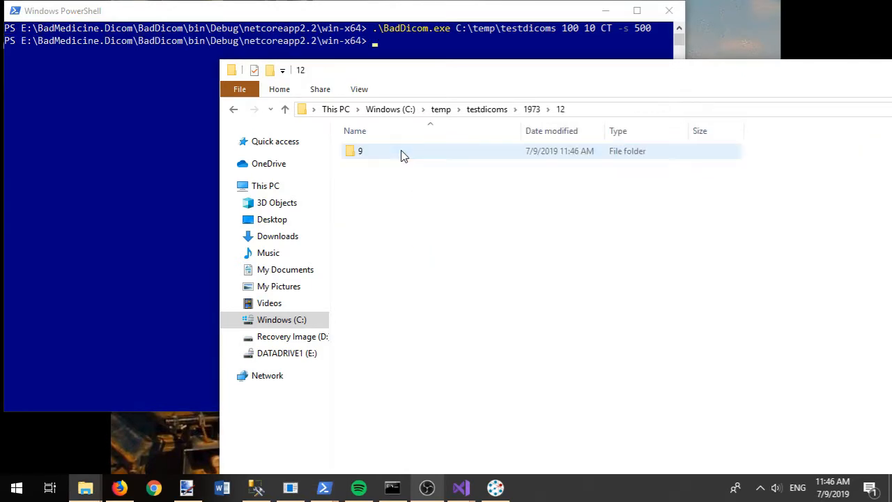
double_click(402, 155)
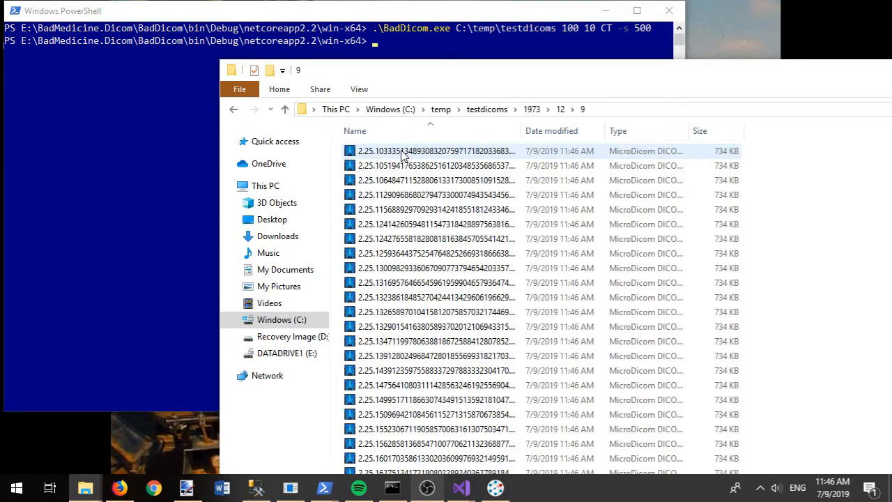
double_click(416, 254)
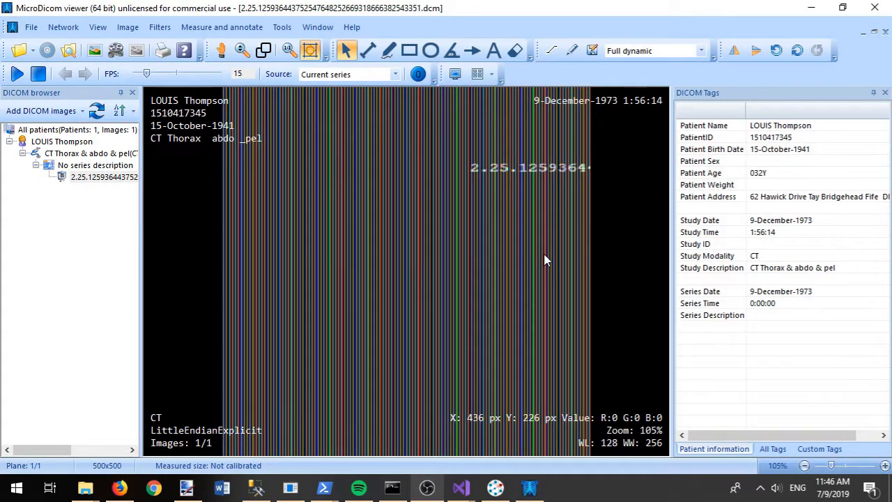
click(875, 17)
double_click(528, 341)
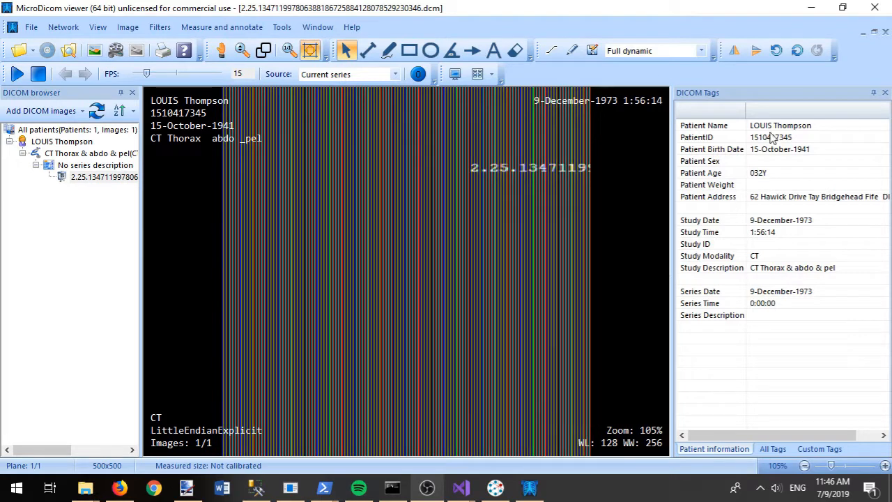
click(875, 7)
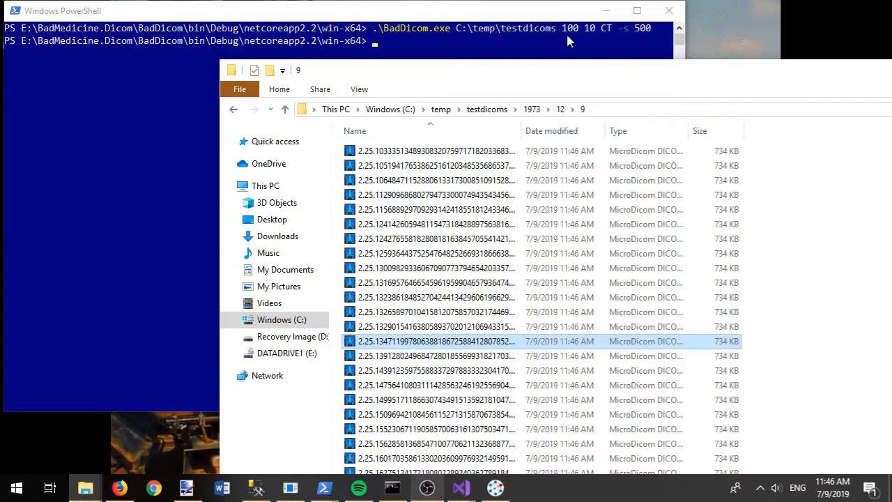
Switch to RDMP and add the plugin Rdmp.Dicom.1.0.2.nupkg from the Downloads folder.
click(495, 489)
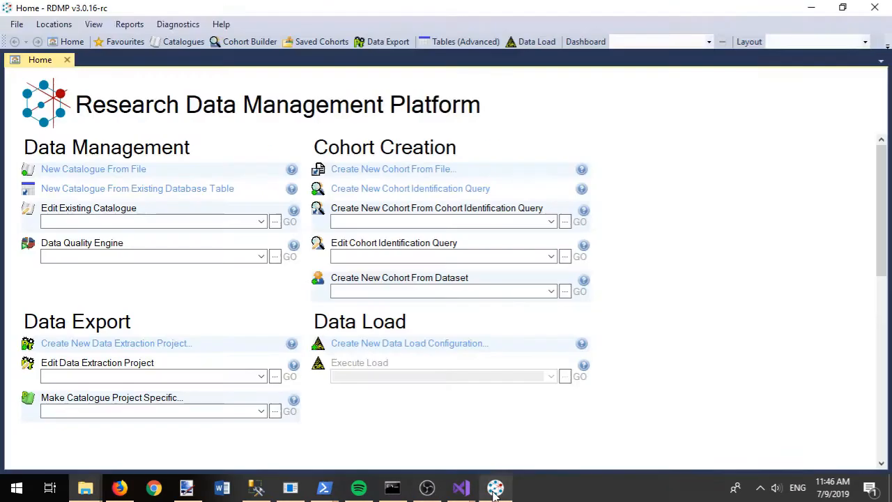
click(454, 43)
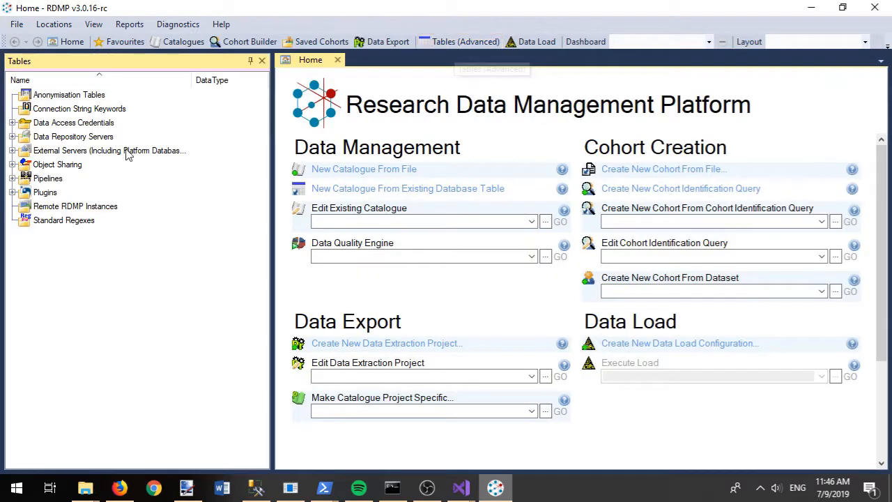
click(12, 192)
right_click(42, 194)
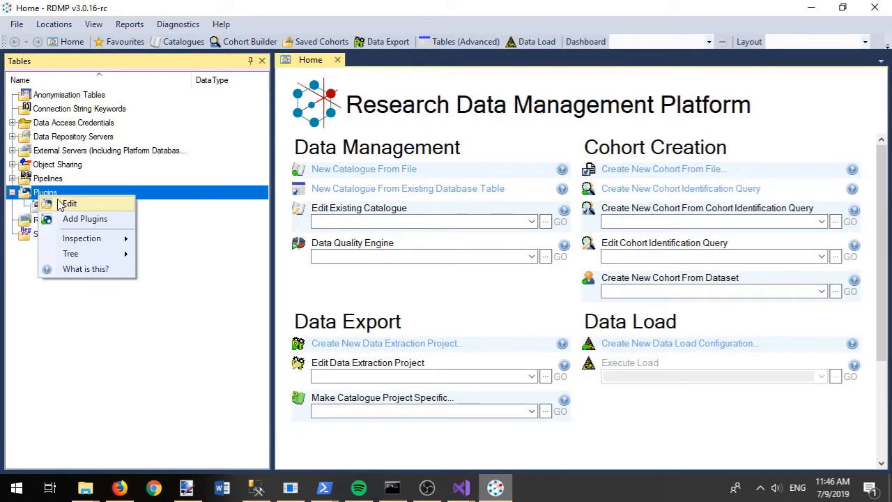
click(103, 223)
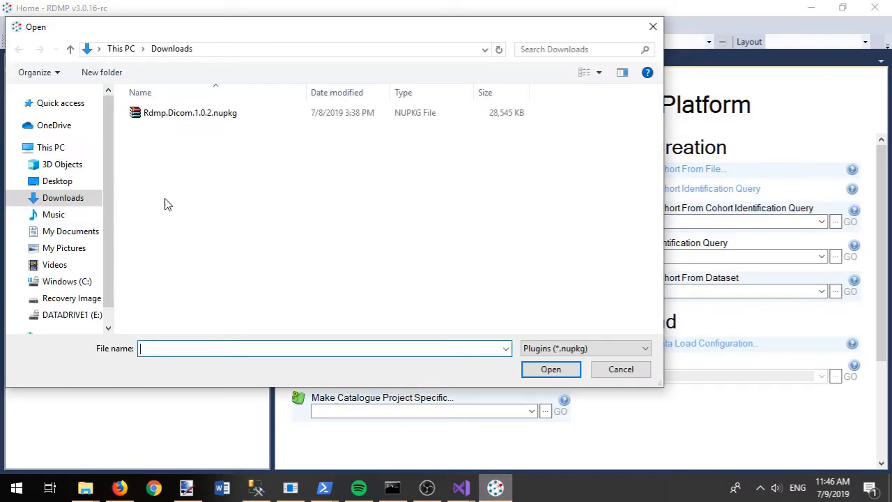
double_click(211, 118)
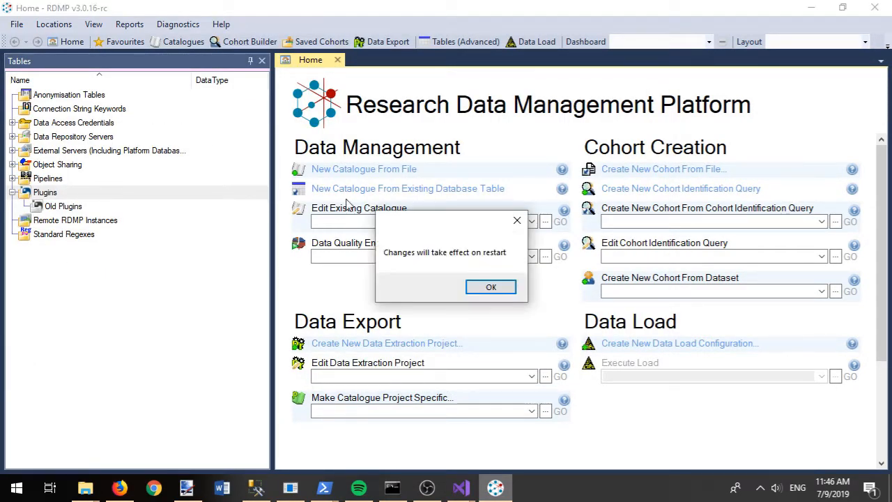
click(493, 287)
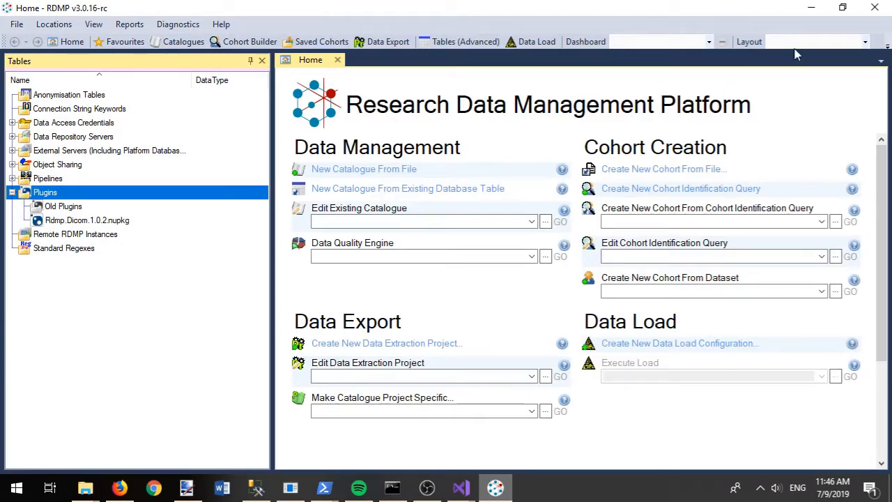
Restart RDMP so that the added plugin is loaded.
click(874, 8)
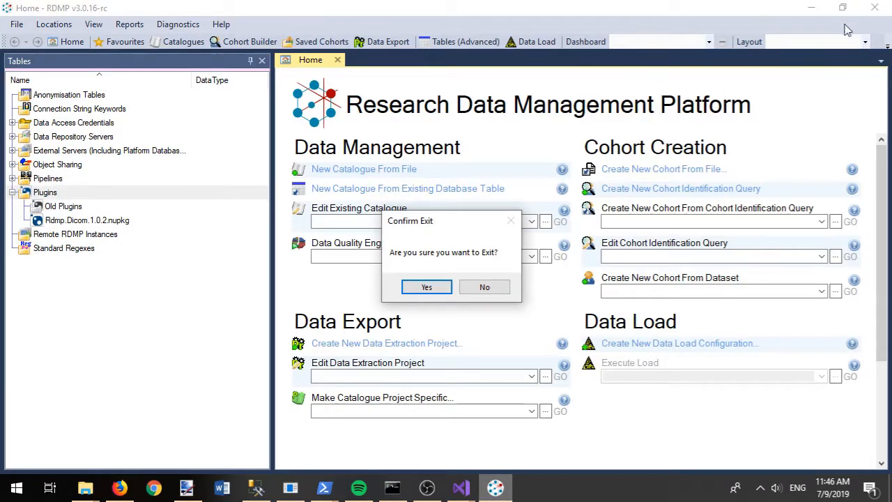
click(427, 287)
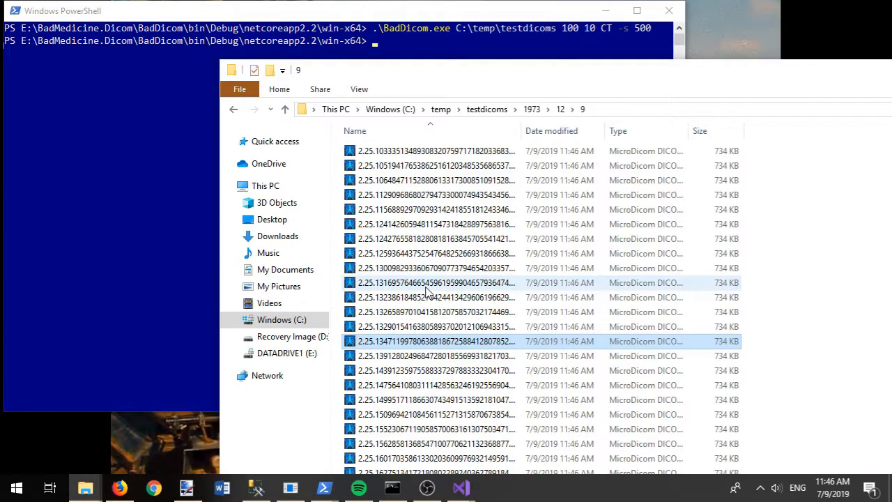
key(super)
text(rdmp)
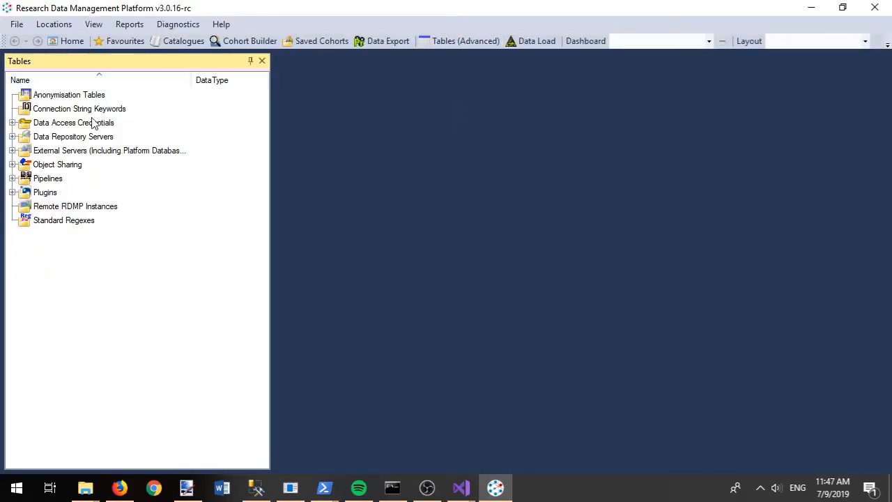
Examine the external servers, data repository servers and pipelines configured in the platform.
click(12, 151)
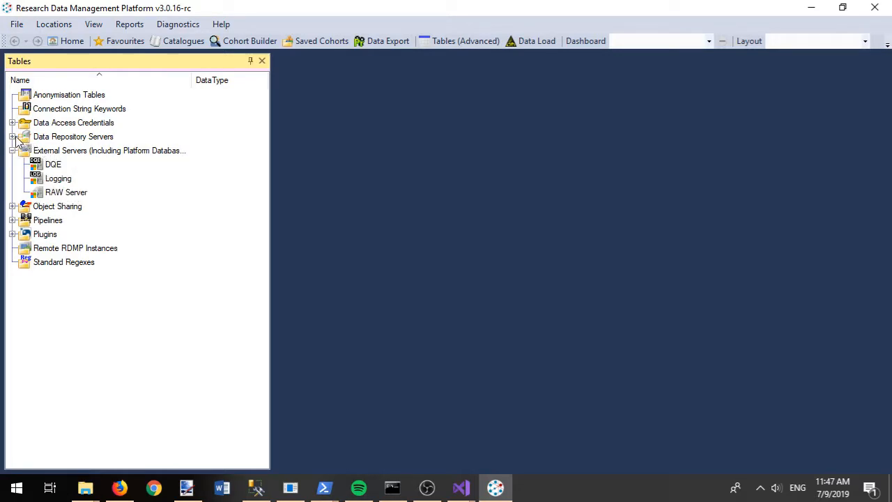
click(13, 137)
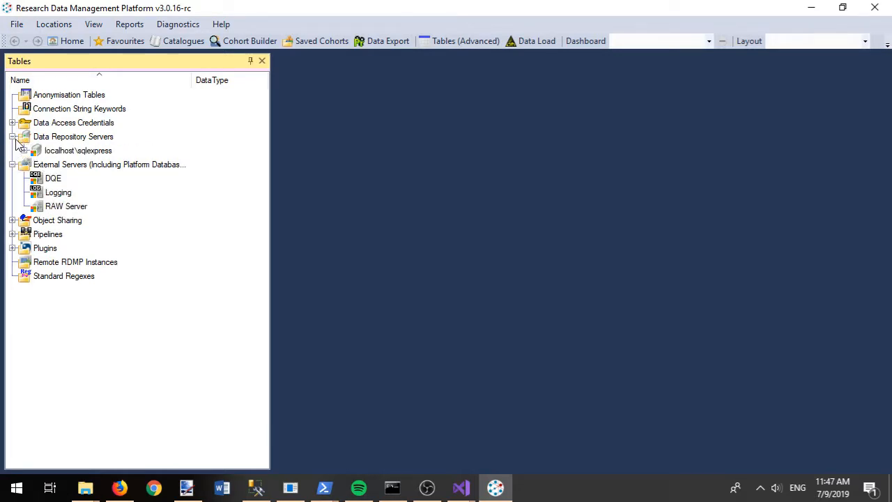
click(12, 234)
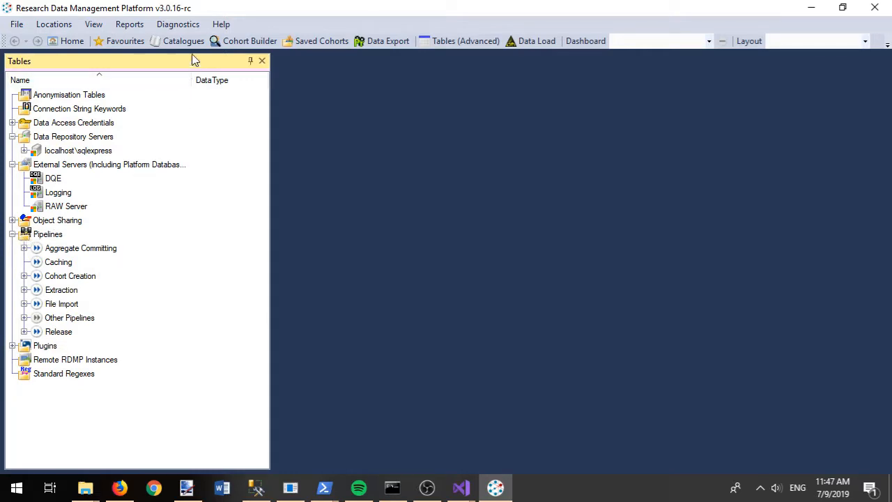
Start a new imaging table among the catalogues, using server localhost\sqlexpress and database TEST_Images.
click(180, 40)
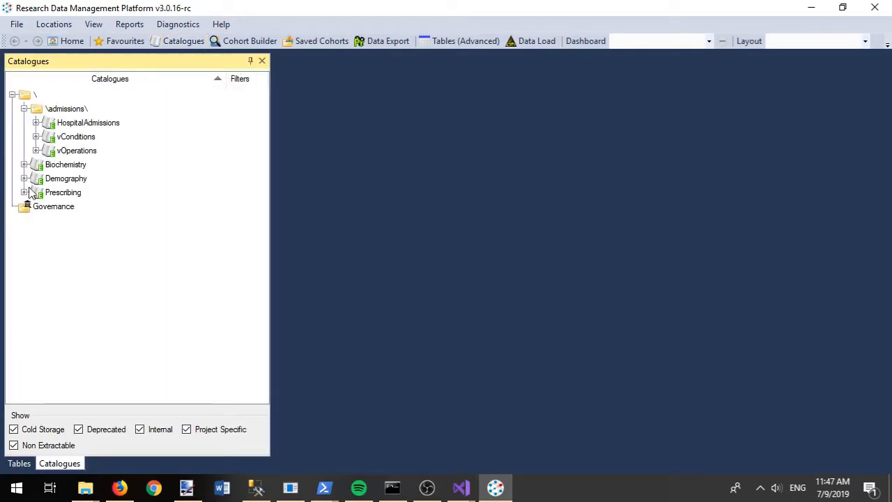
right_click(40, 225)
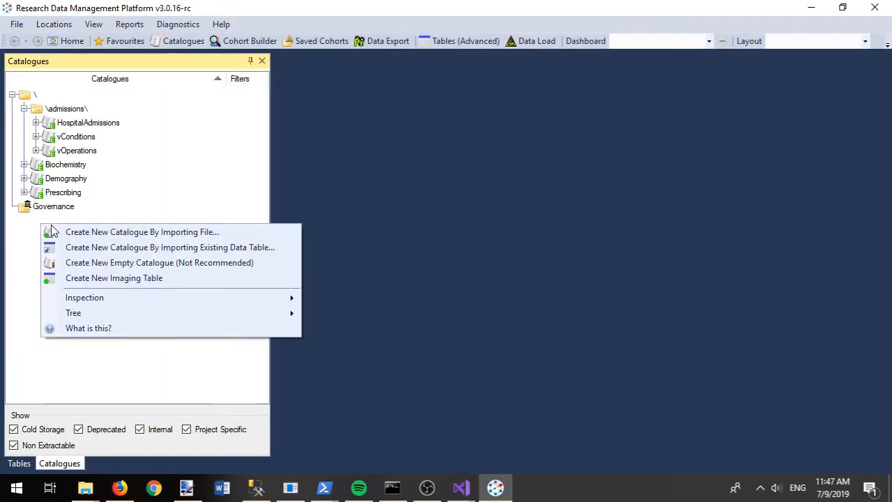
click(146, 278)
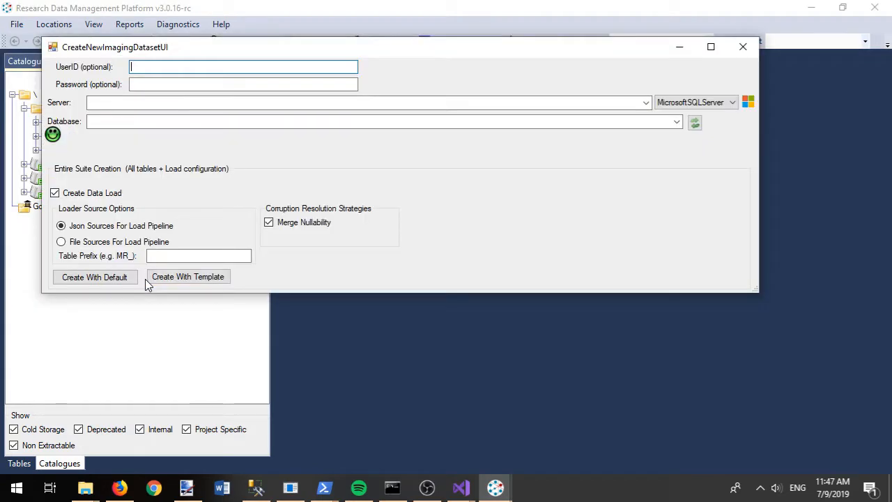
click(153, 102)
text(local)
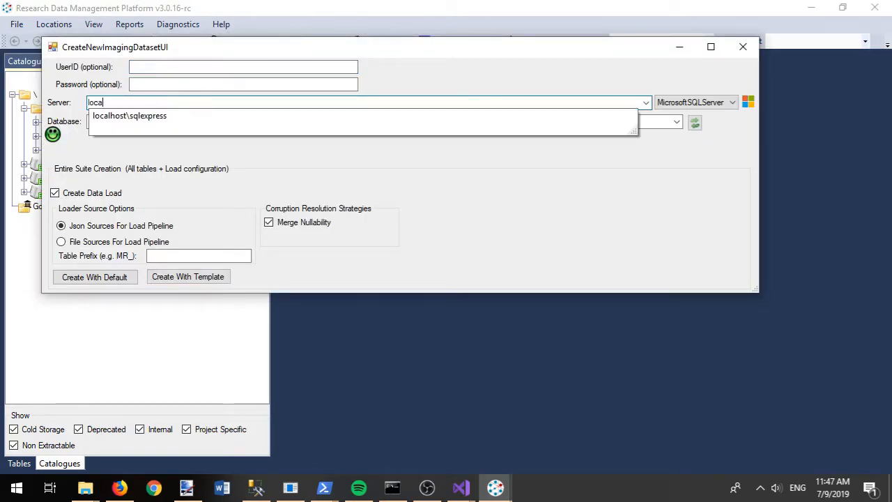
key(Down)
key(Tab)
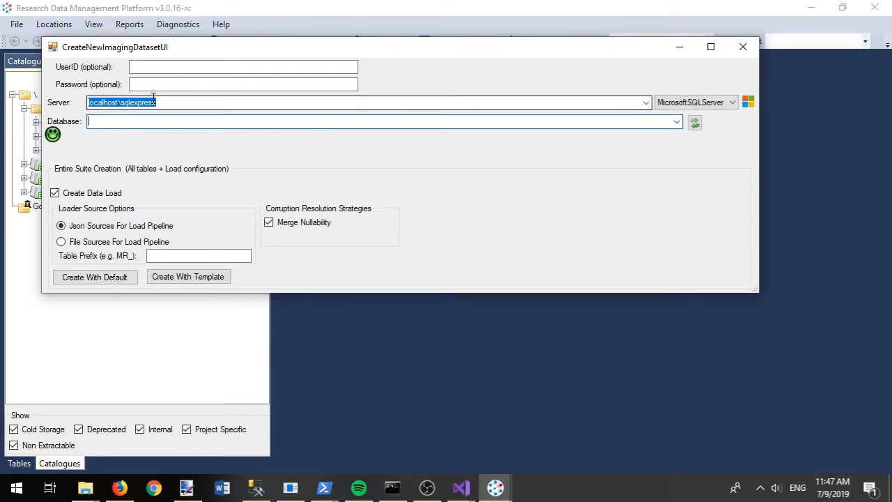
text(TE)
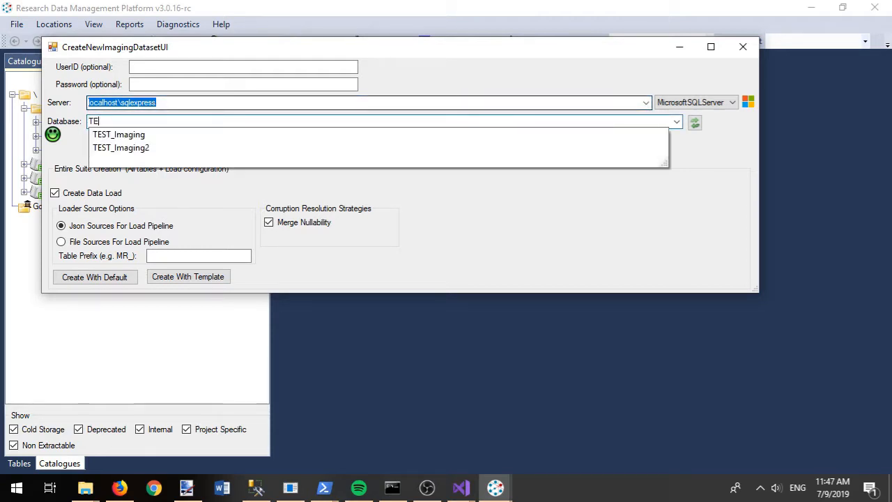
text(ST_Images)
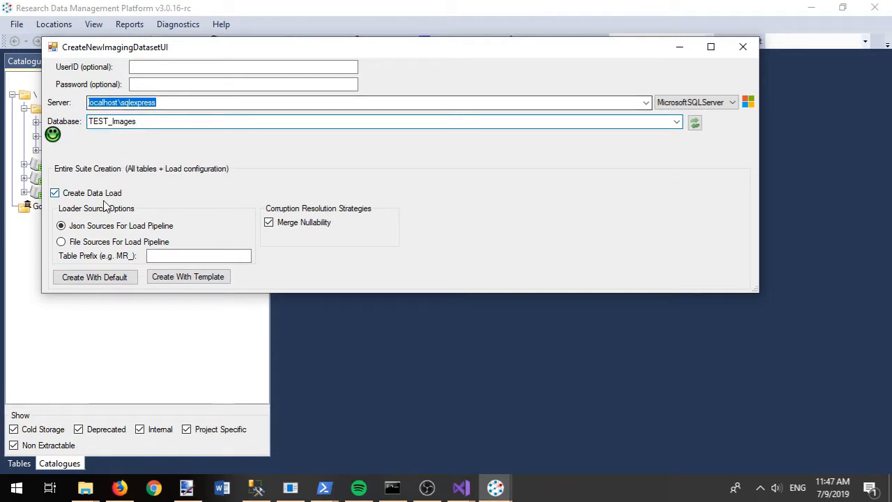
Select file sources for the load pipeline with table prefix CT_, and start creating the suite from a template.
click(94, 243)
click(172, 256)
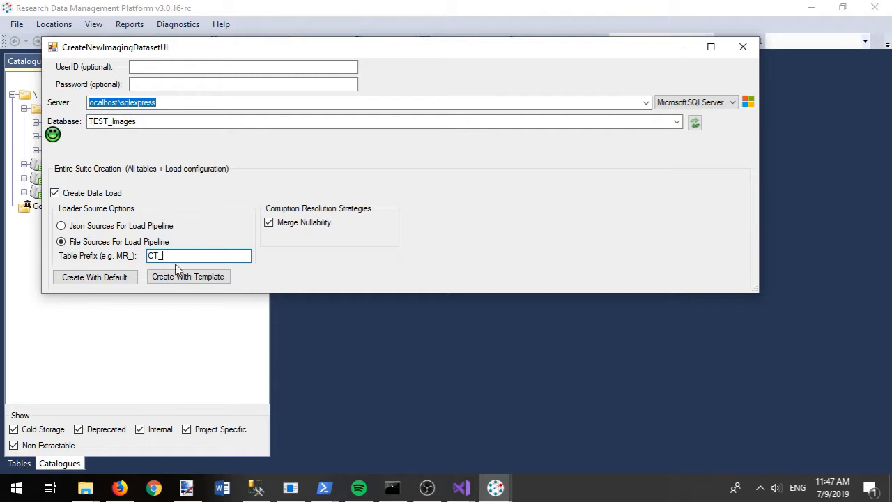
click(192, 281)
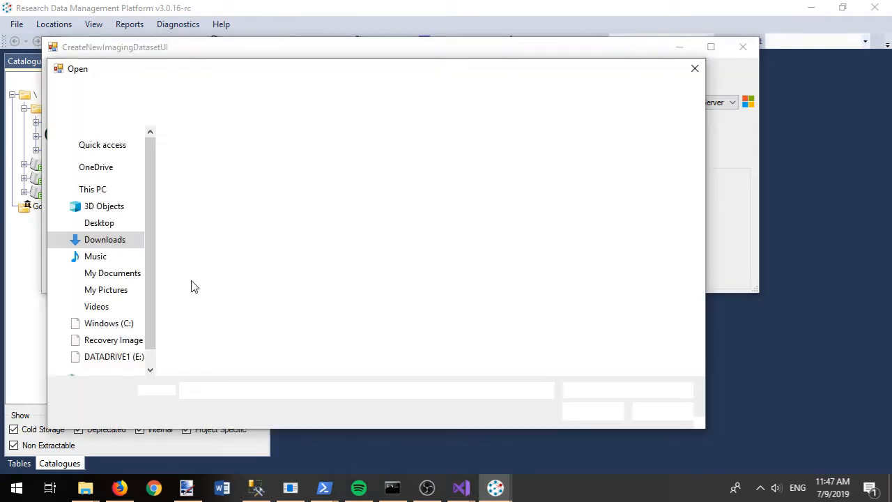
Open the CT.it imaging template in Notepad++ and review the columns of its study, series and image tables.
right_click(206, 156)
click(195, 154)
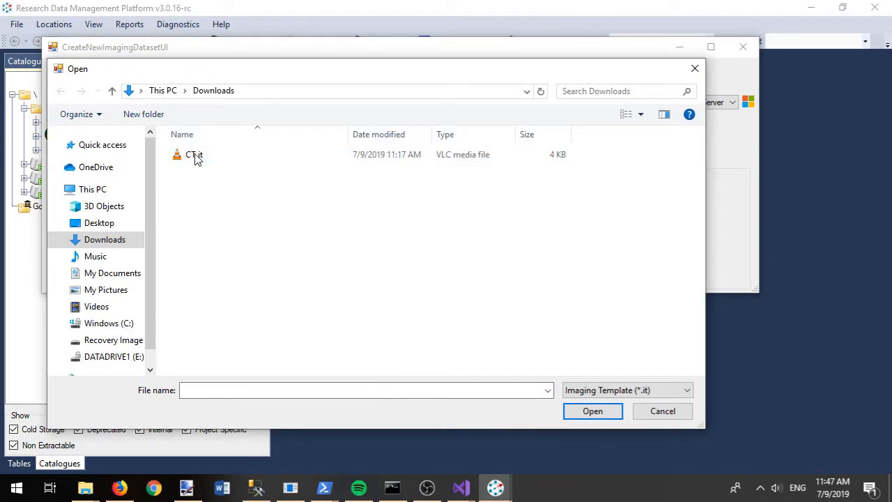
right_click(196, 159)
click(247, 184)
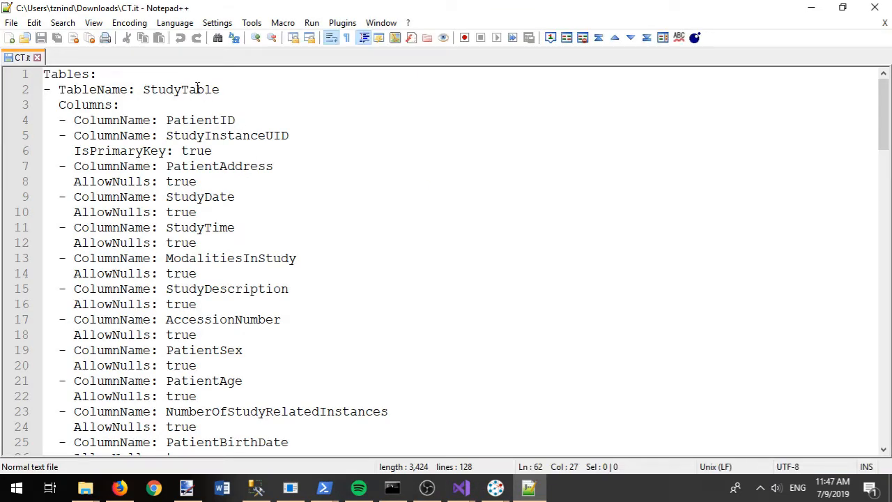
scroll(223, 143, down, 1)
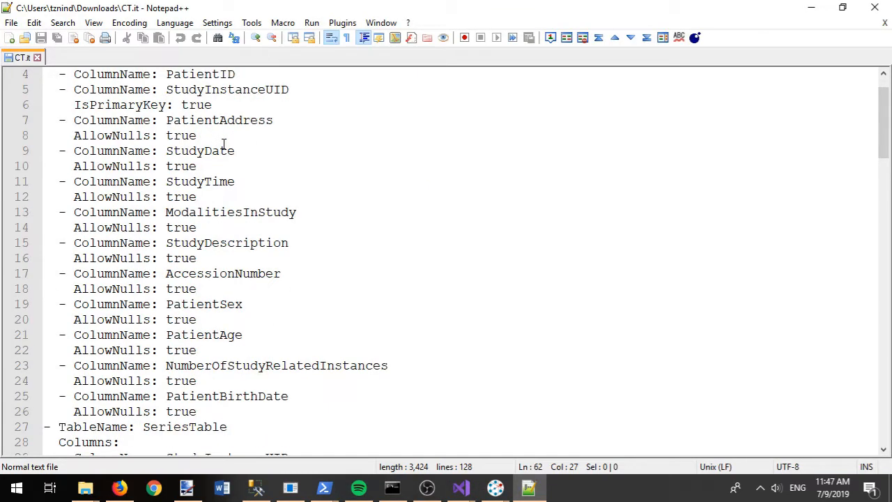
scroll(265, 305, down, 6)
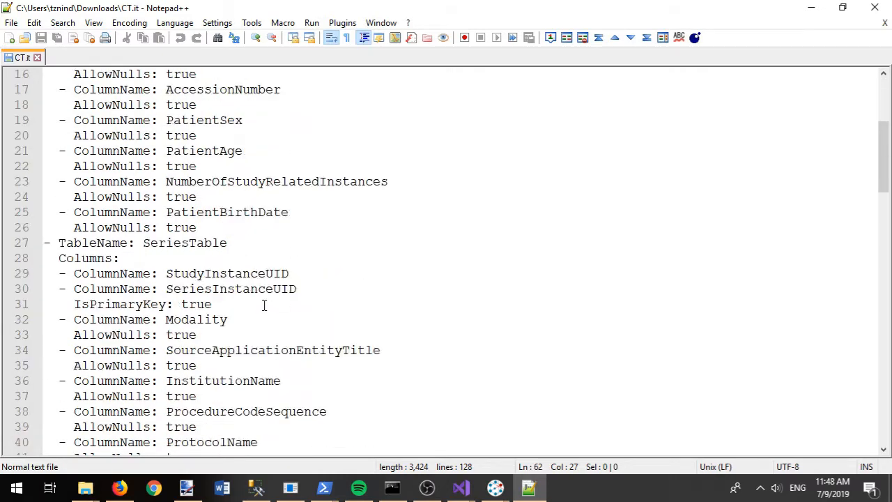
scroll(283, 288, down, 1)
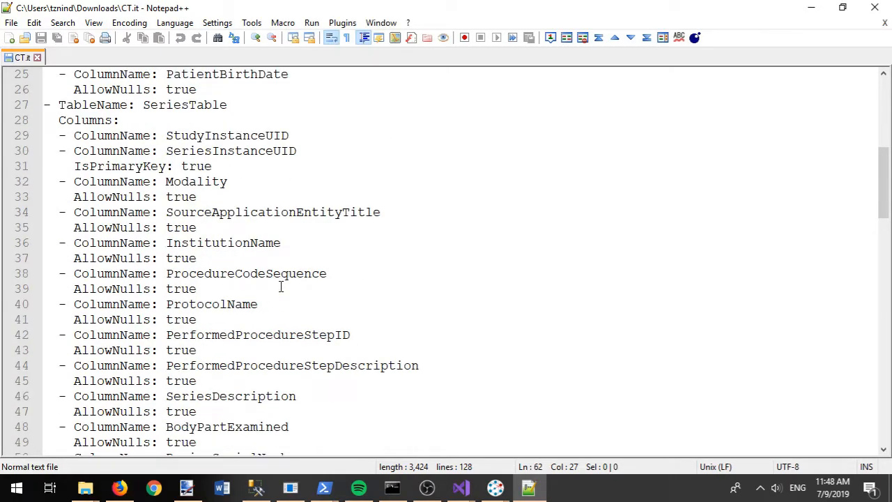
scroll(281, 287, down, 11)
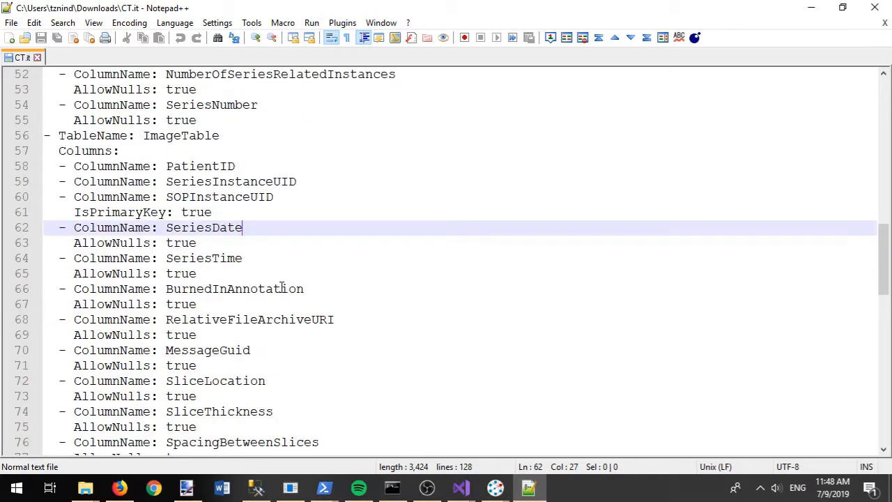
double_click(236, 227)
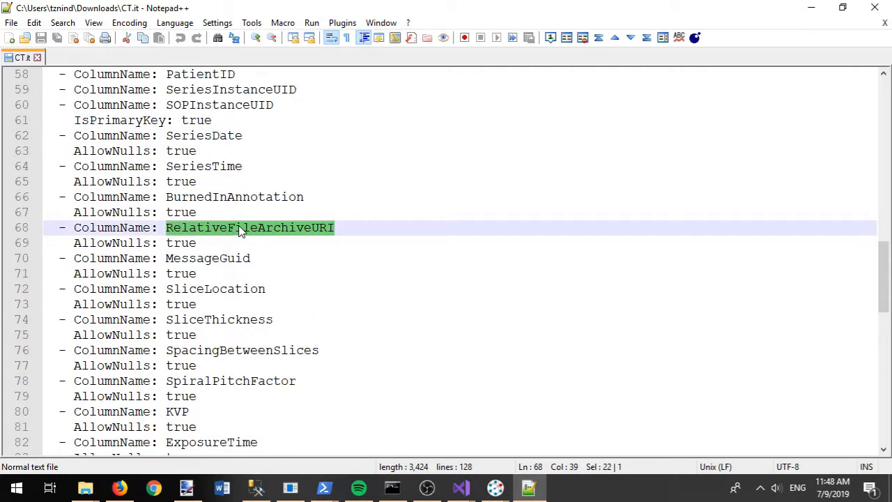
scroll(313, 177, up, 3)
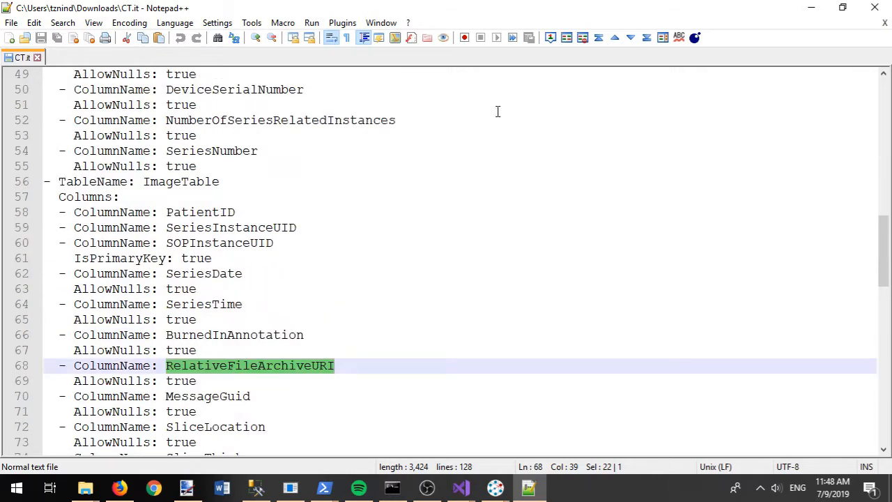
click(876, 10)
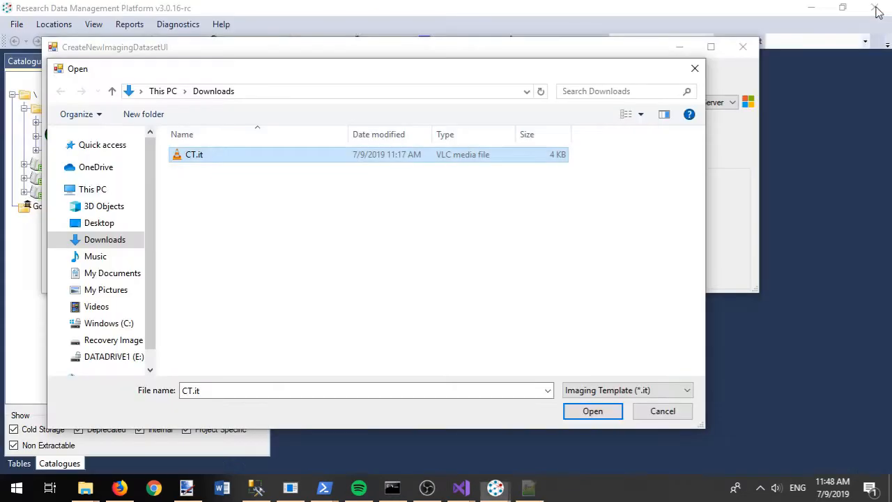
Use the CT.it template for the suite and agree to create the TEST_Images database.
double_click(213, 161)
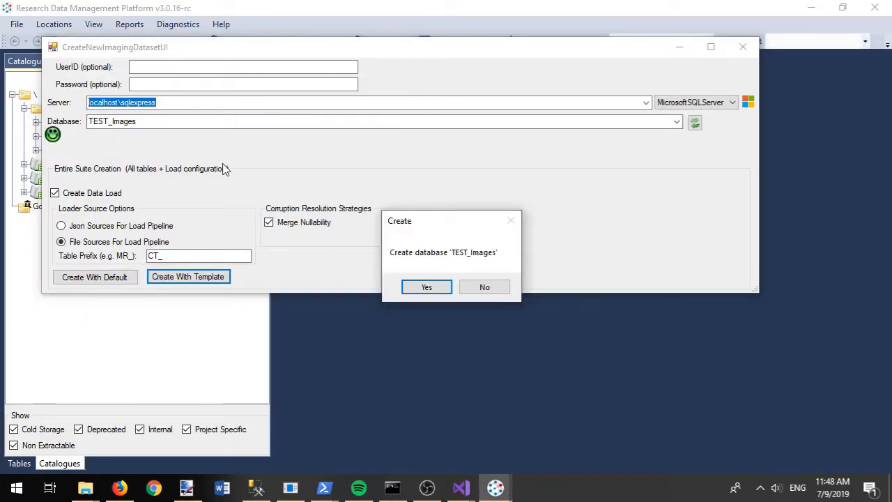
click(421, 290)
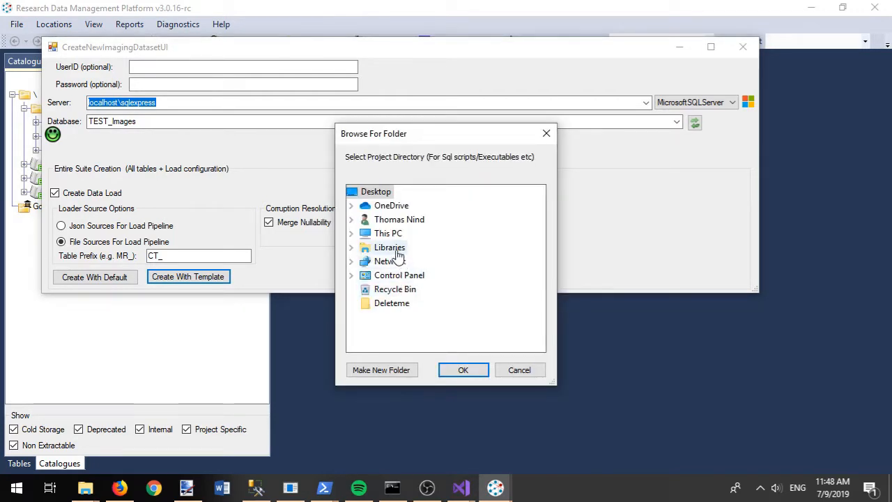
Make a new folder ImageLoading2 in C:\temp as the project directory, finish creating the suite and close the imaging dataset dialog.
double_click(385, 234)
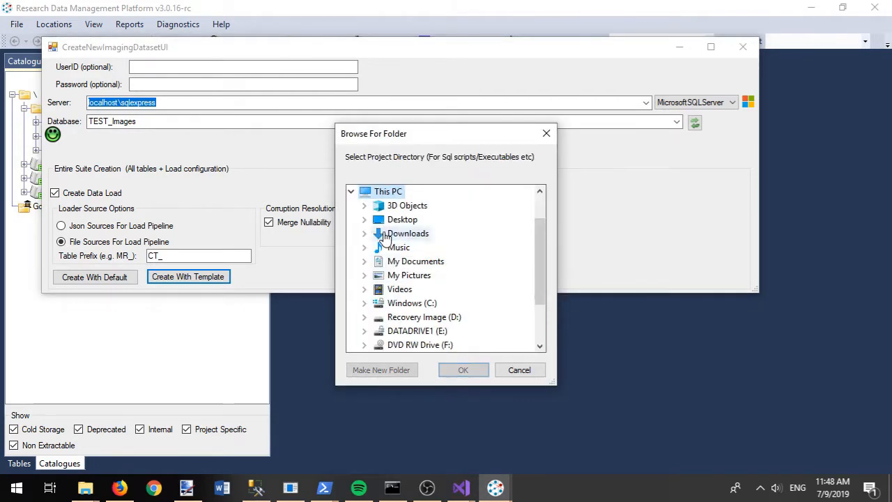
double_click(404, 305)
scroll(439, 310, down, 10)
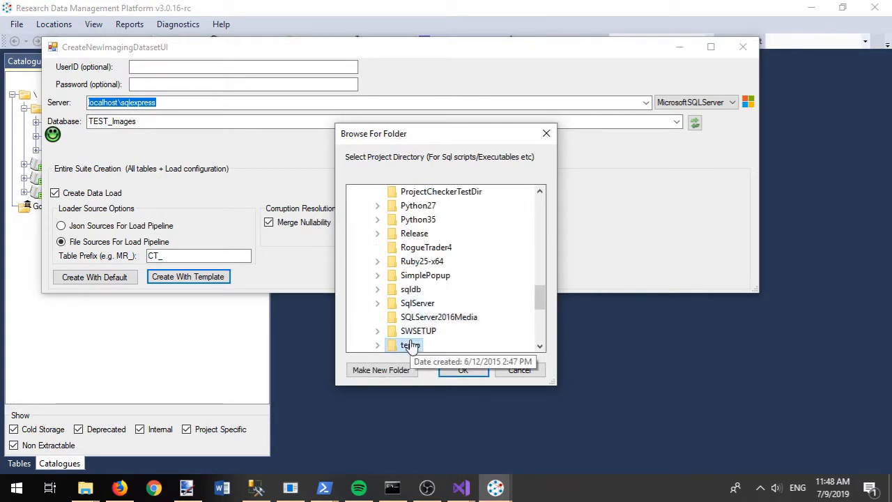
double_click(411, 345)
click(382, 370)
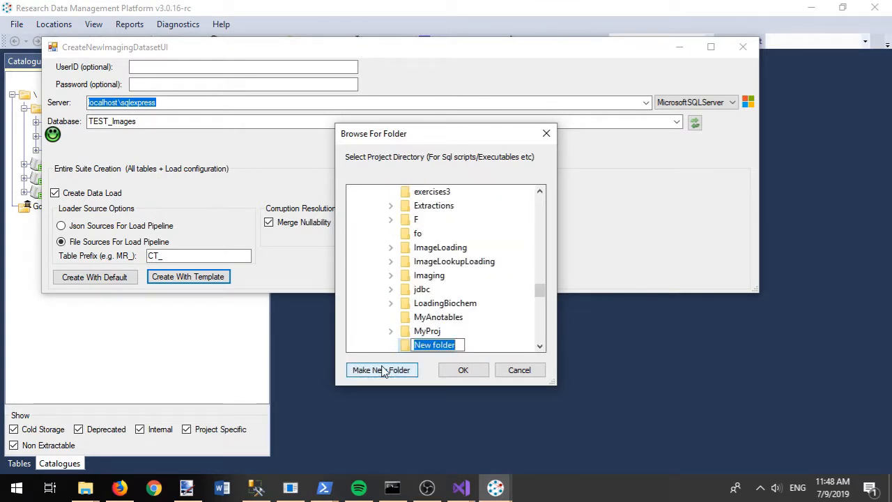
text(ImageLoading2)
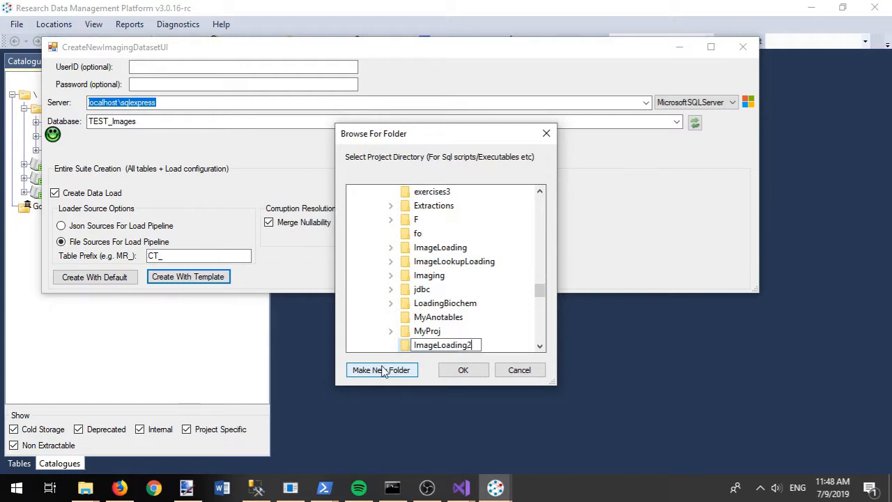
key(Return)
key(Return)
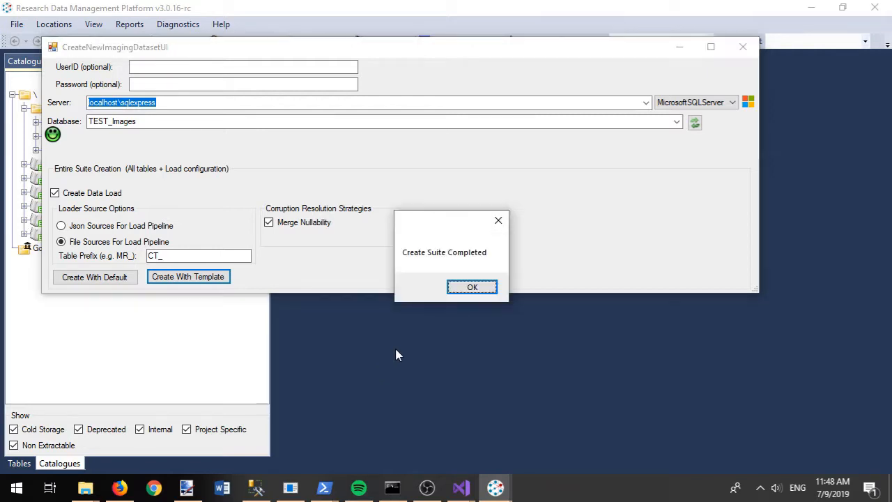
click(472, 287)
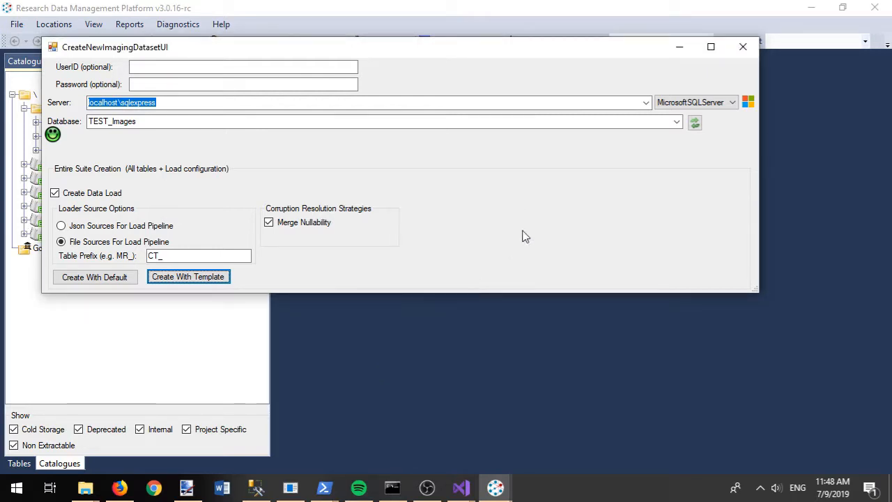
click(741, 56)
Inspect the tables on the localhost\sqlexpress data repository server and the columns of CT_StudyTable.
click(15, 464)
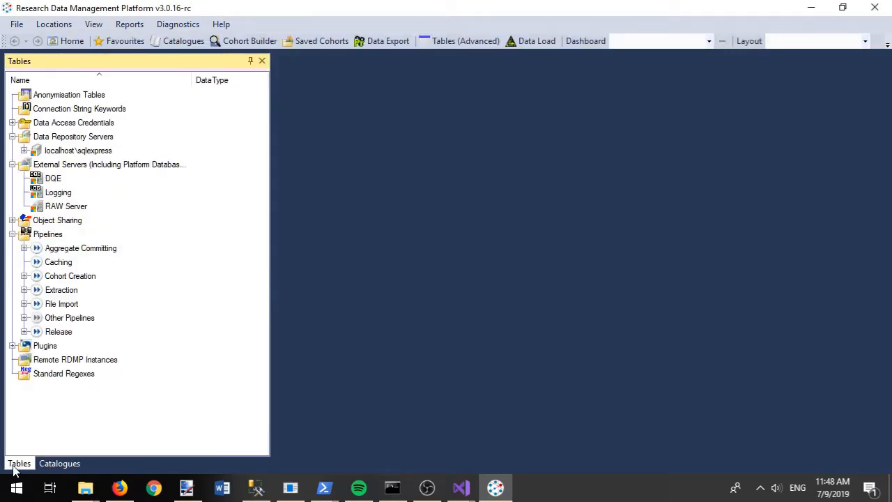
click(24, 151)
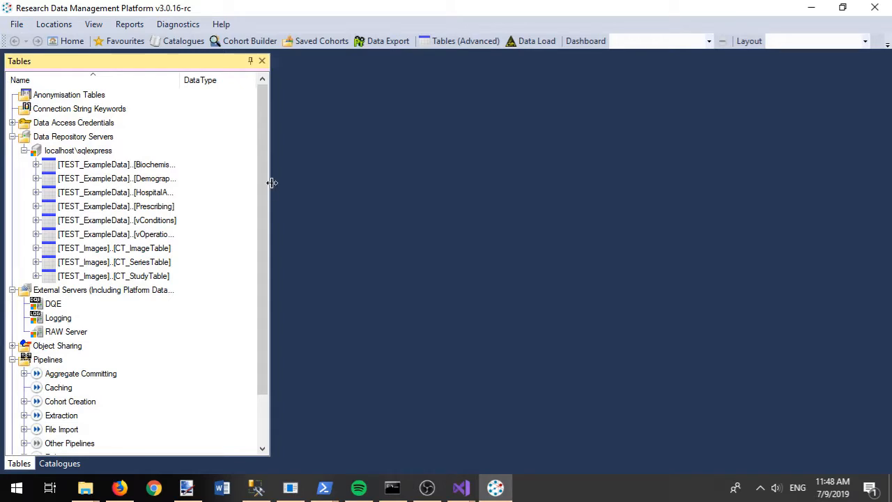
drag(271, 183, 367, 176)
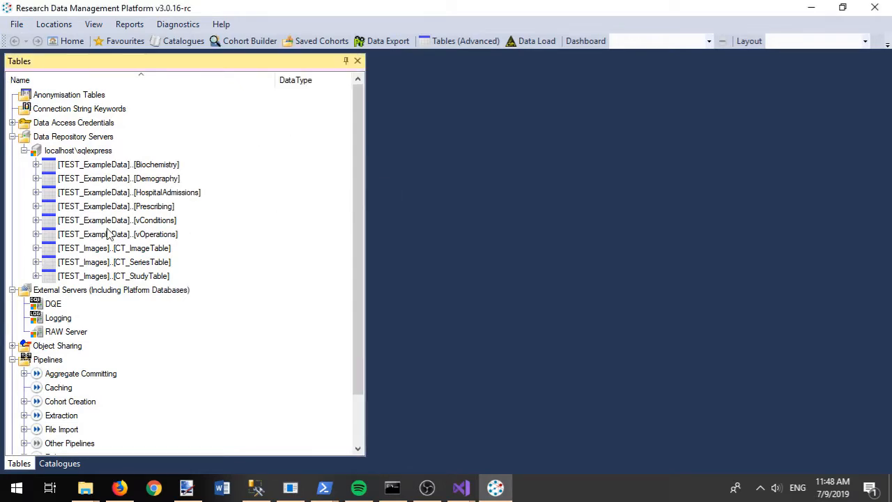
click(38, 276)
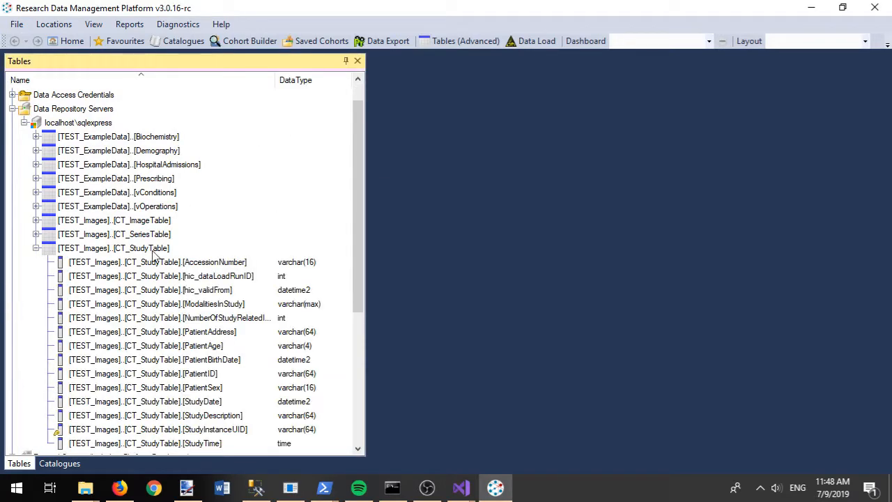
scroll(159, 255, down, 1)
View the top 100 rows of CT_StudyTable and look across its result columns.
right_click(120, 206)
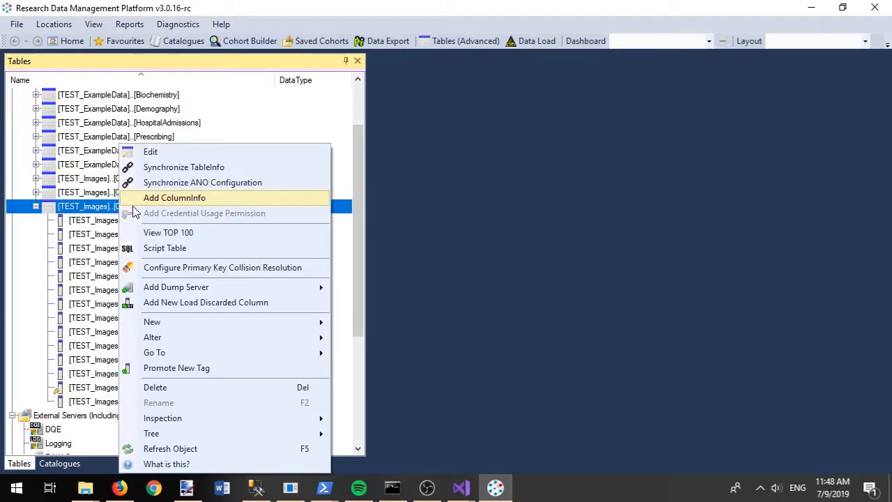
click(173, 232)
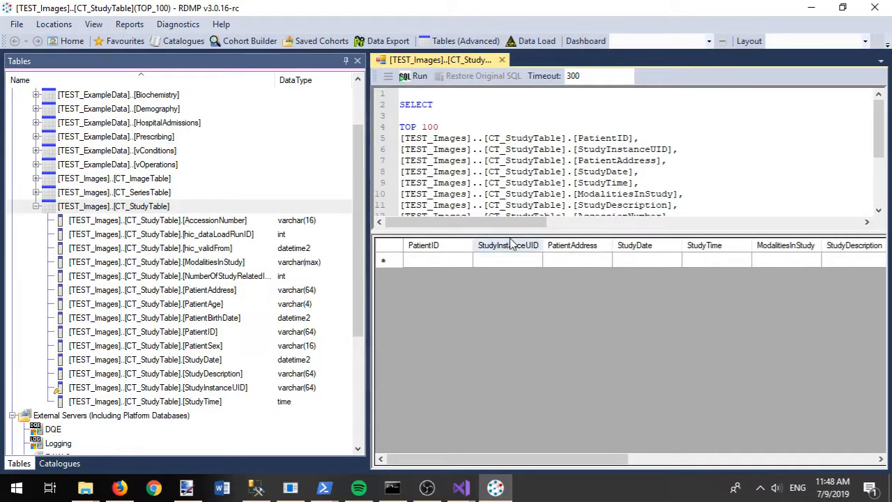
drag(613, 459, 537, 460)
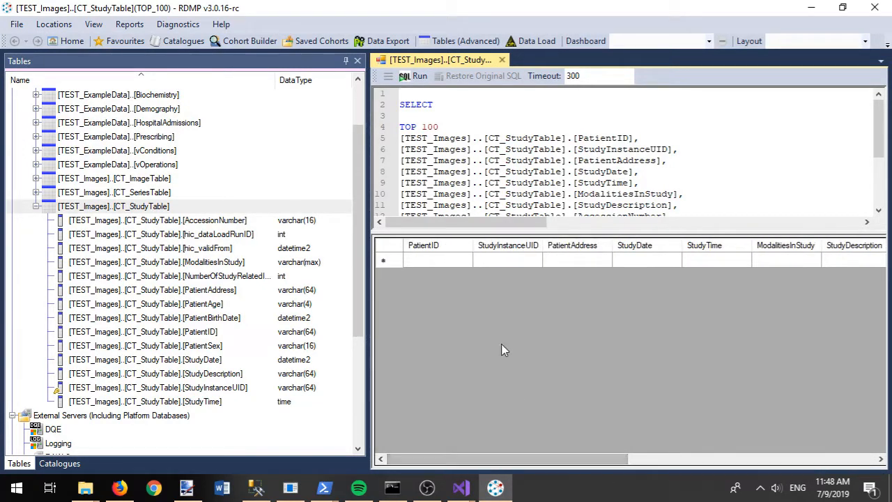
Examine the catalogues and the Mounting and AdjustRaw process tasks of the SMI Image Loading(CT) data load.
click(536, 41)
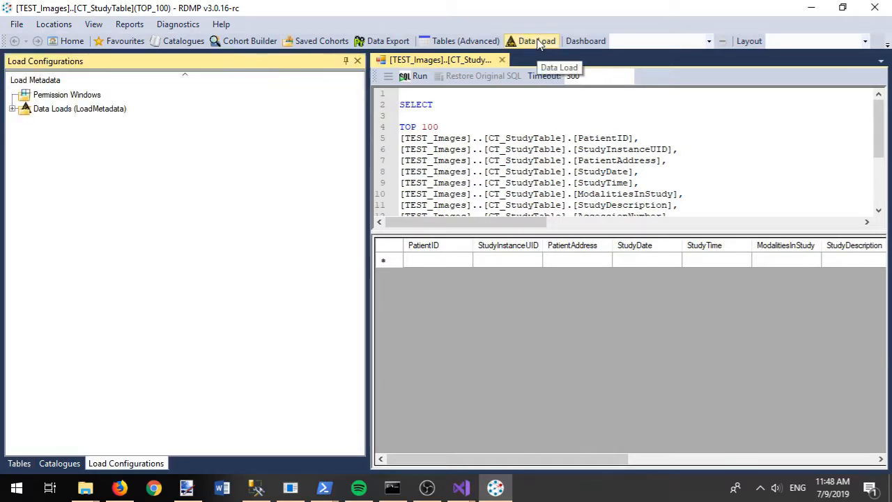
click(13, 109)
click(22, 123)
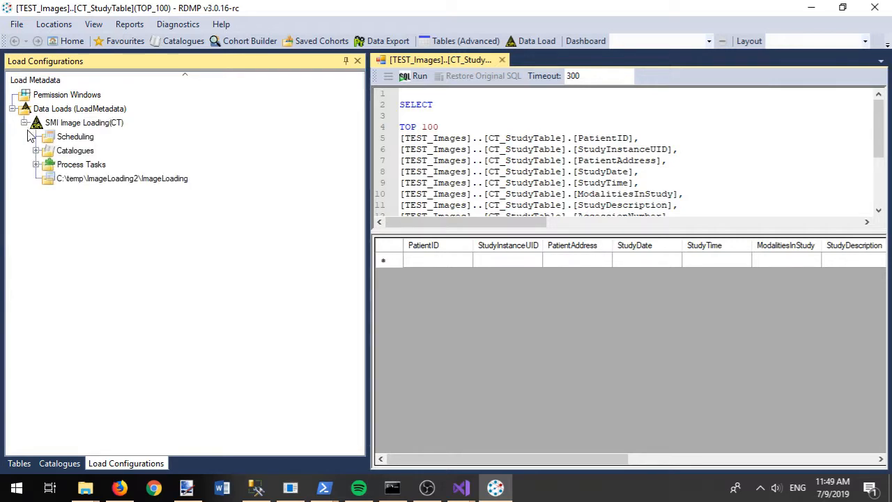
click(36, 165)
click(35, 151)
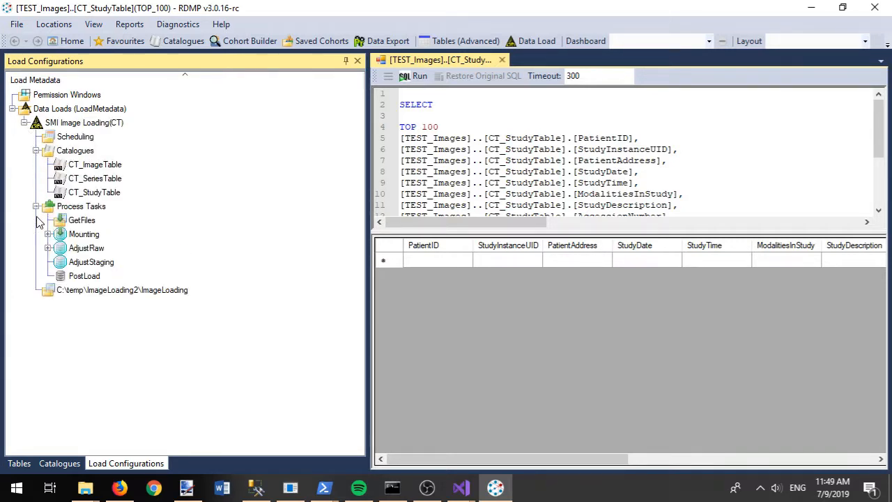
click(47, 234)
click(47, 276)
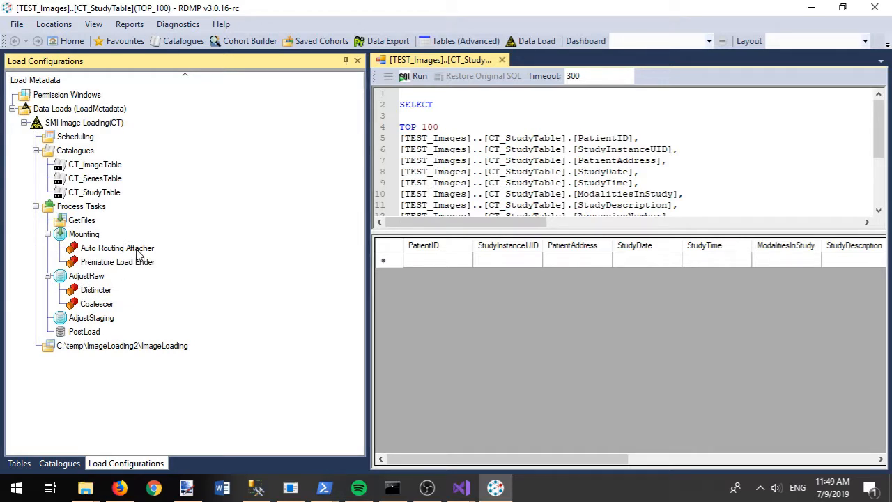
Open the data load's project directory and create a text file named loadme.txt in its Data\ForLoading folder.
double_click(115, 347)
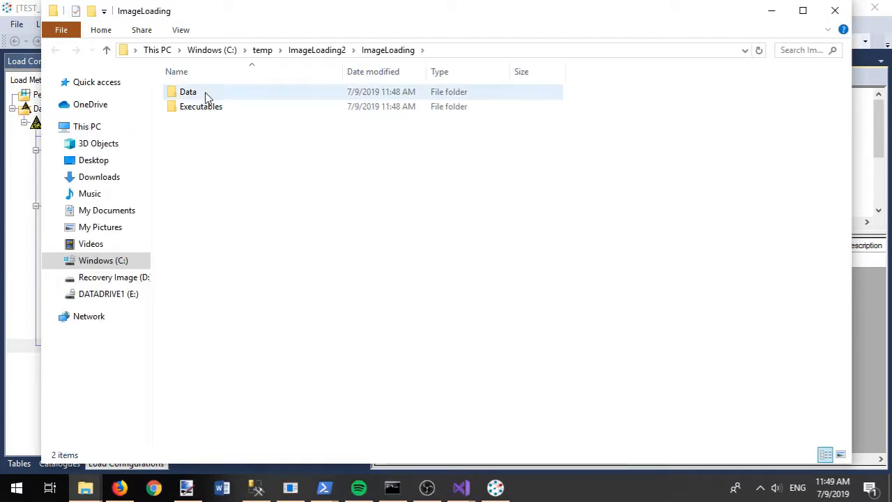
double_click(198, 93)
click(200, 123)
double_click(200, 124)
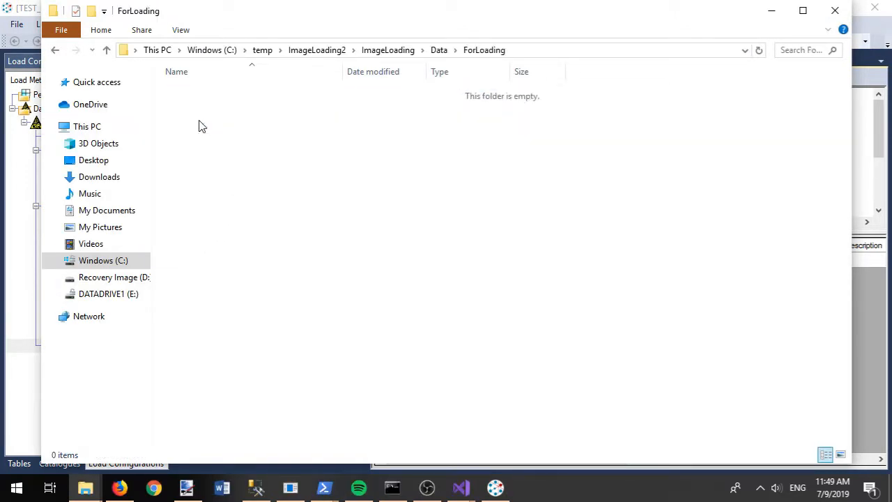
right_click(199, 124)
mouse_move(339, 372)
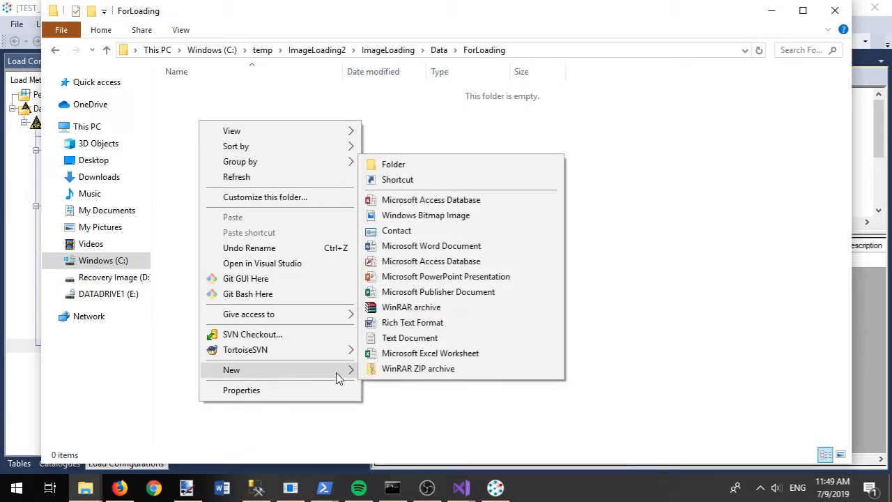
click(390, 339)
text(loadme)
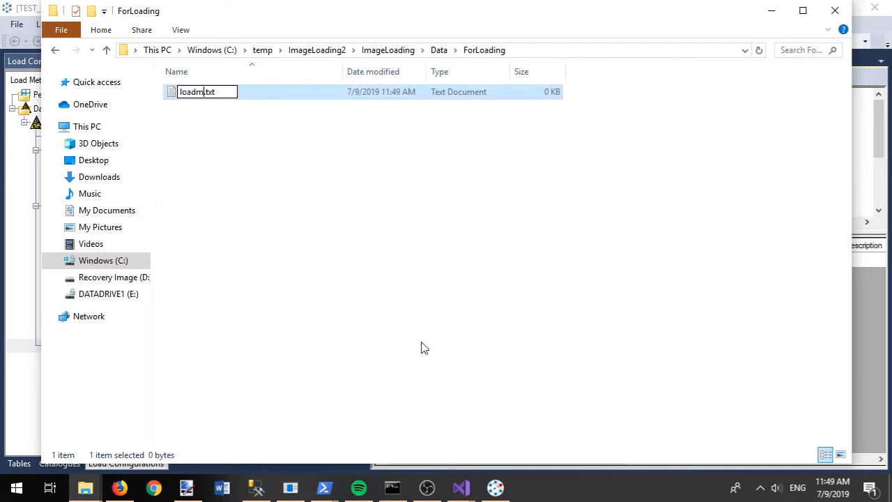
key(Return)
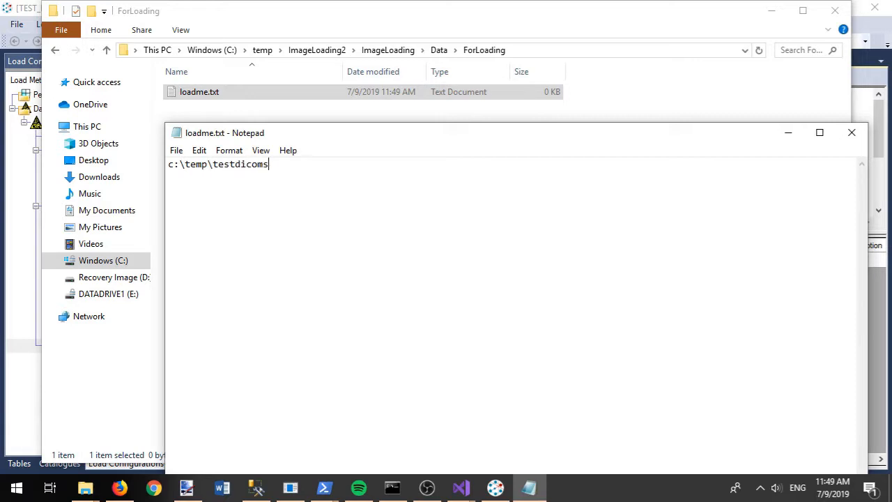
Enter the path c:\temp\testdicoms\ in loadme.txt, save the file and close Notepad.
key(ctrl+a)
key(ctrl+s)
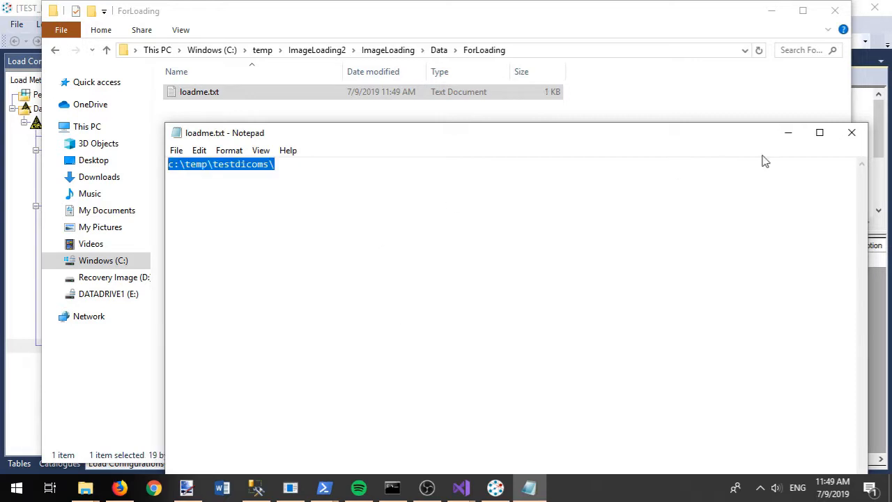
click(852, 132)
Look at the contents of c:\temp\testdicoms\ in File Explorer and return to the ForLoading folder.
click(576, 50)
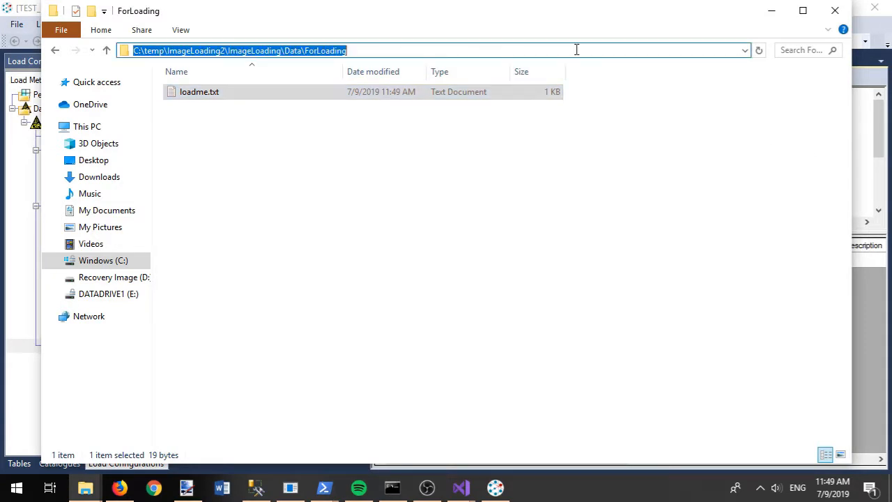
text(c:\temp\testdicoms\)
key(Return)
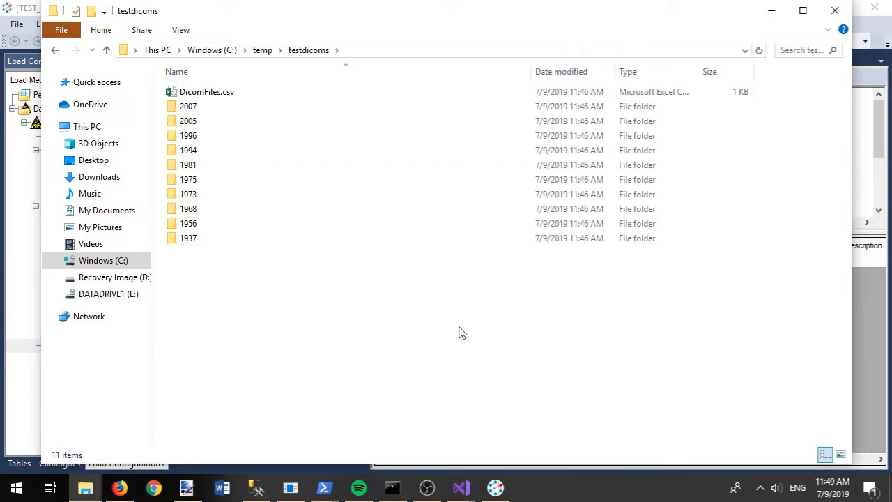
key(alt+Left)
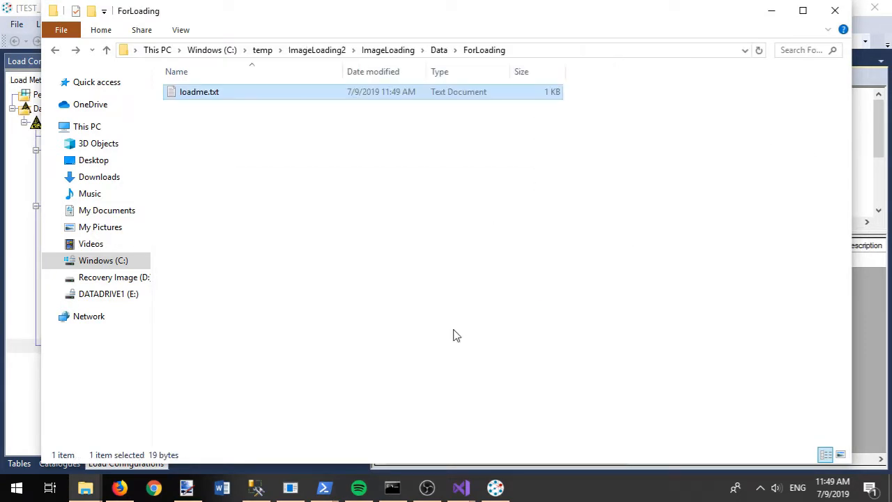
Switch back to RDMP and set the Auto Routing Attacher's List Pattern to *.txt.
click(28, 13)
click(119, 249)
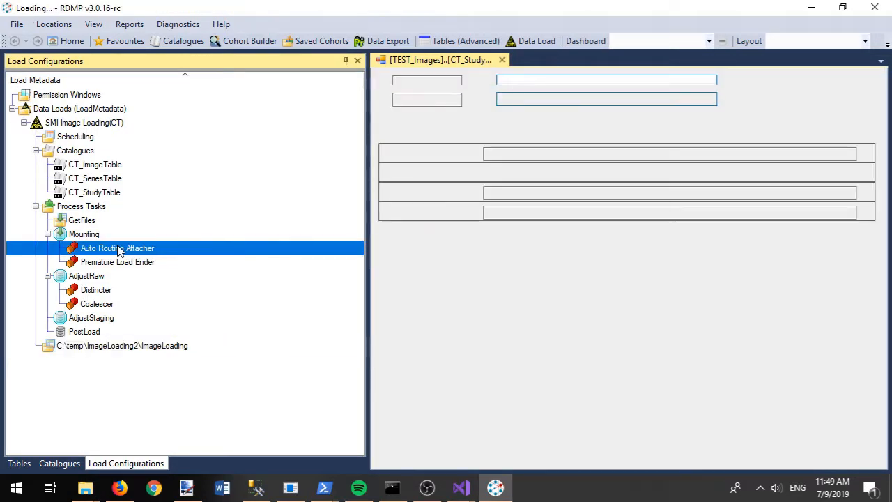
click(550, 194)
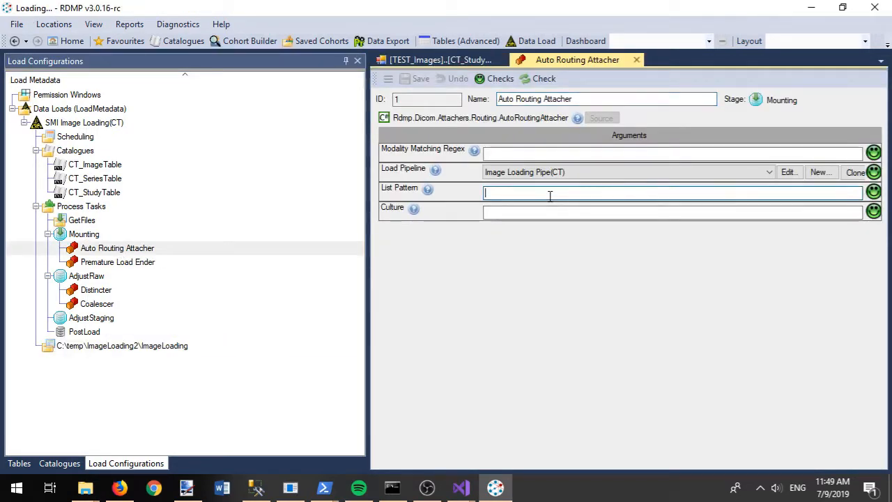
text(*.txt)
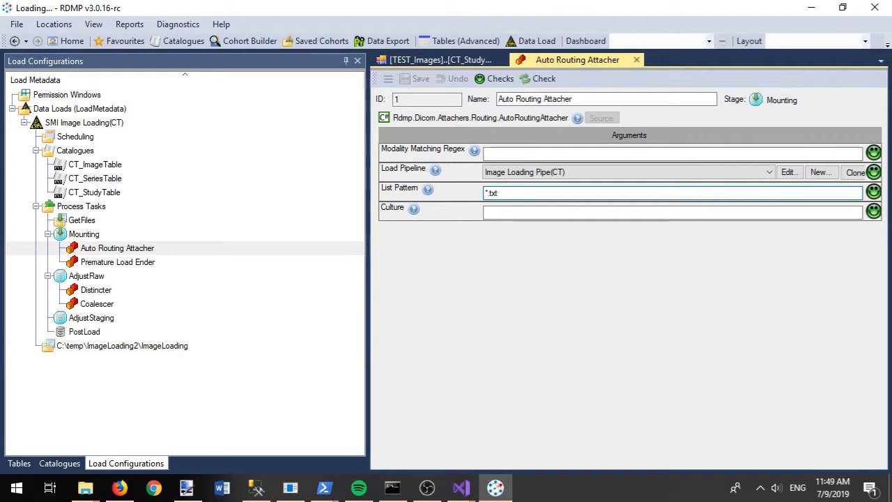
click(637, 60)
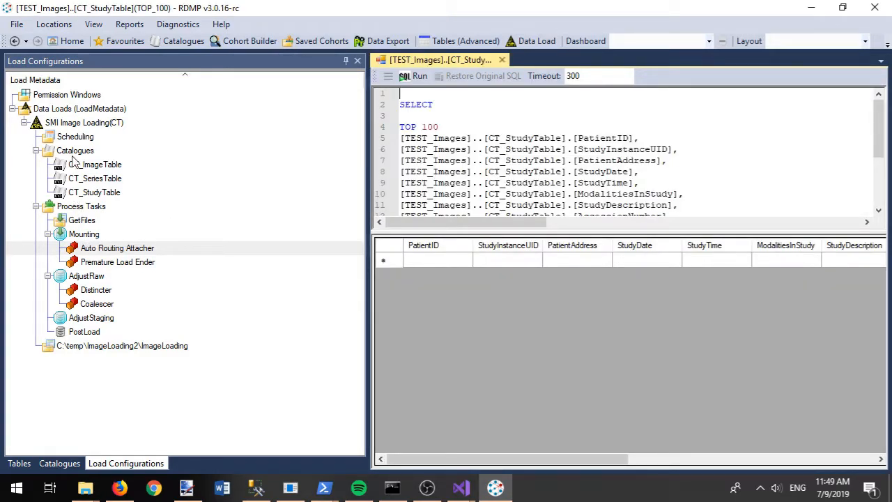
Open the execution window for SMI Image Loading(CT), run its checks and execute the data load.
right_click(83, 122)
click(143, 129)
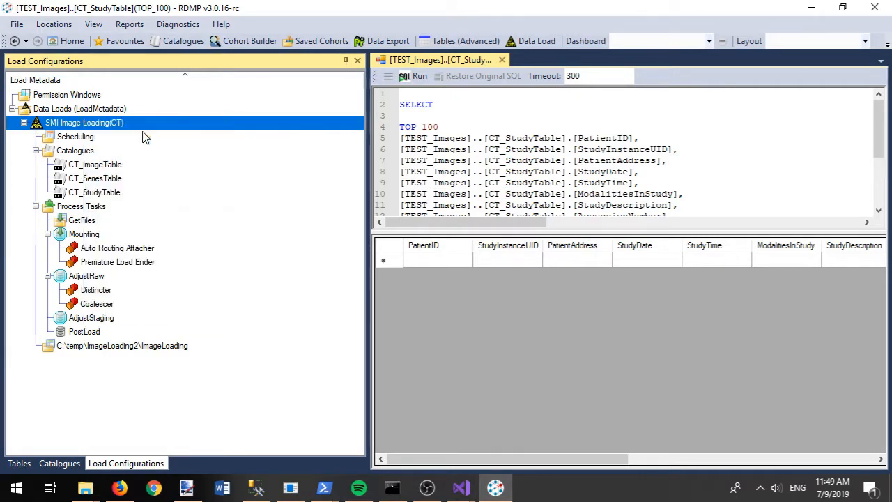
click(411, 119)
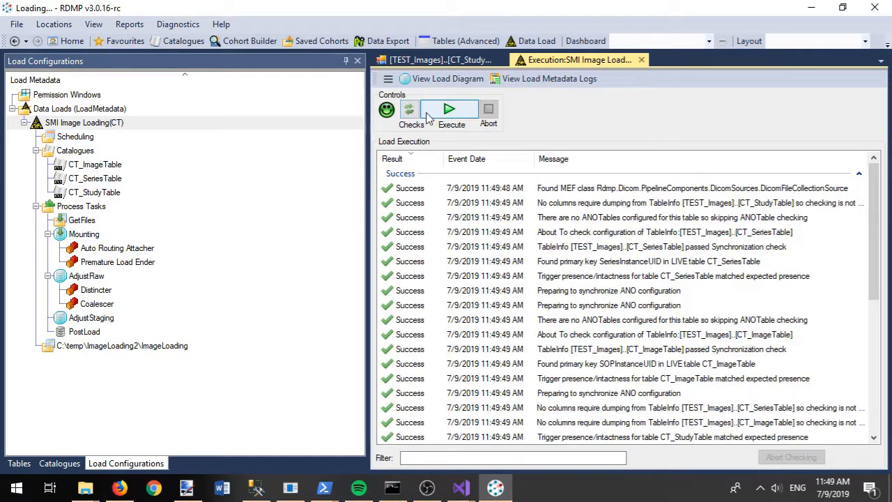
click(439, 118)
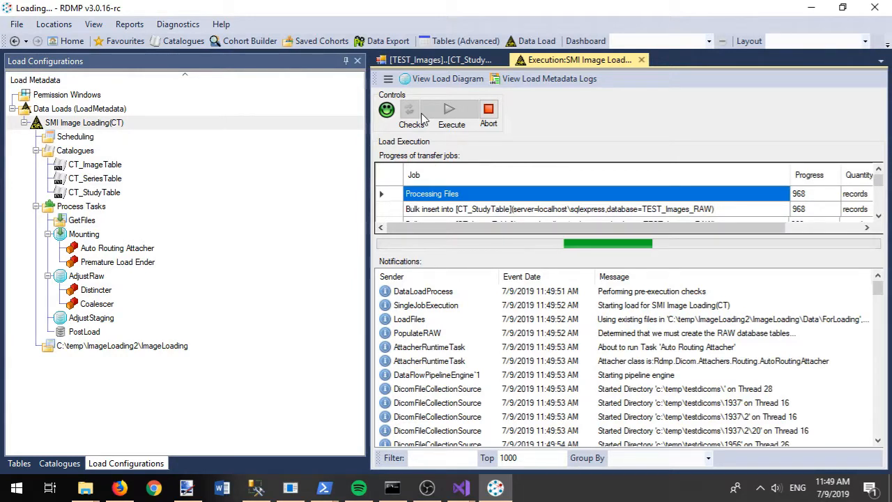
Run the top 100 query on CT_StudyTable and look through the loaded study records.
click(428, 60)
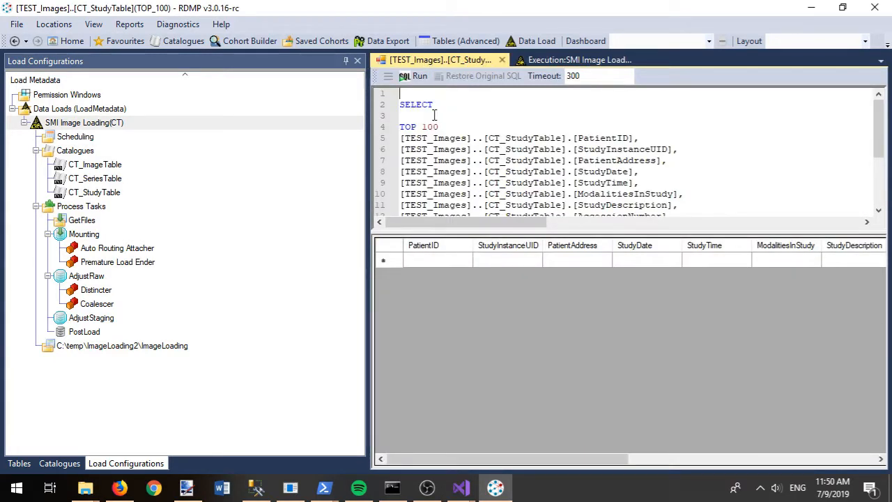
click(411, 81)
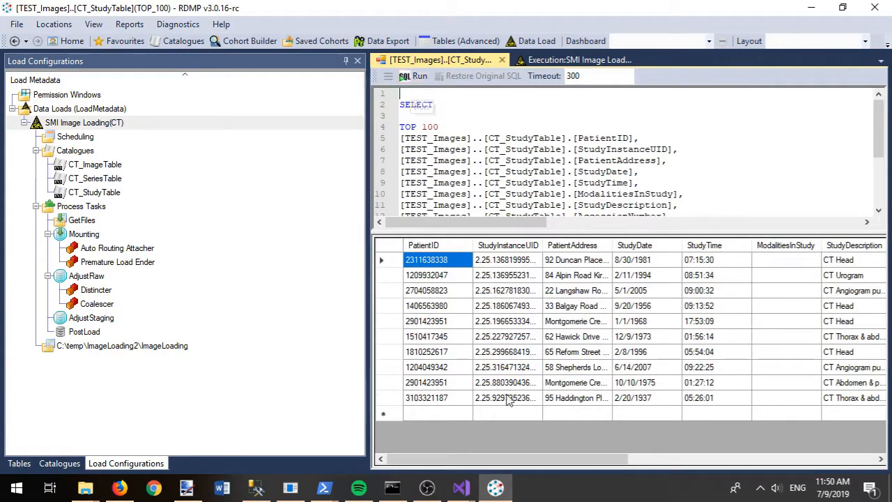
drag(534, 460, 500, 461)
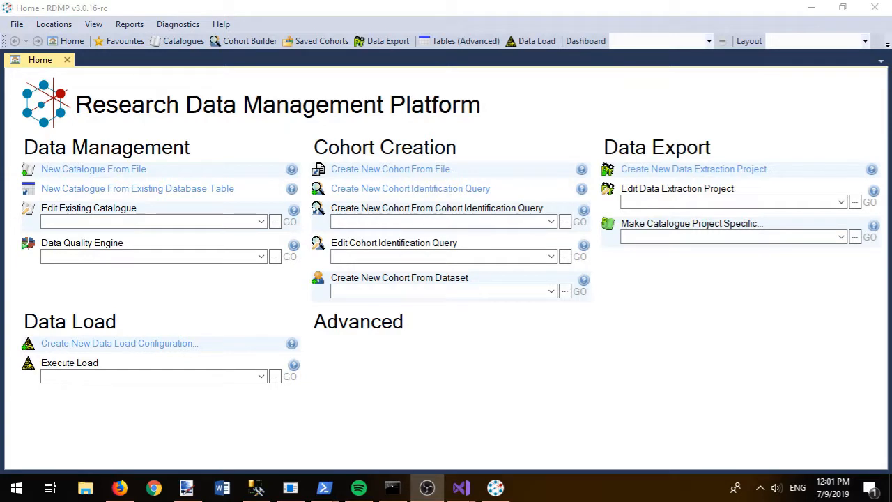
Start a new cohort identification query with the Biochemistry and CT_StudyTable data sets as inclusion criteria.
click(518, 393)
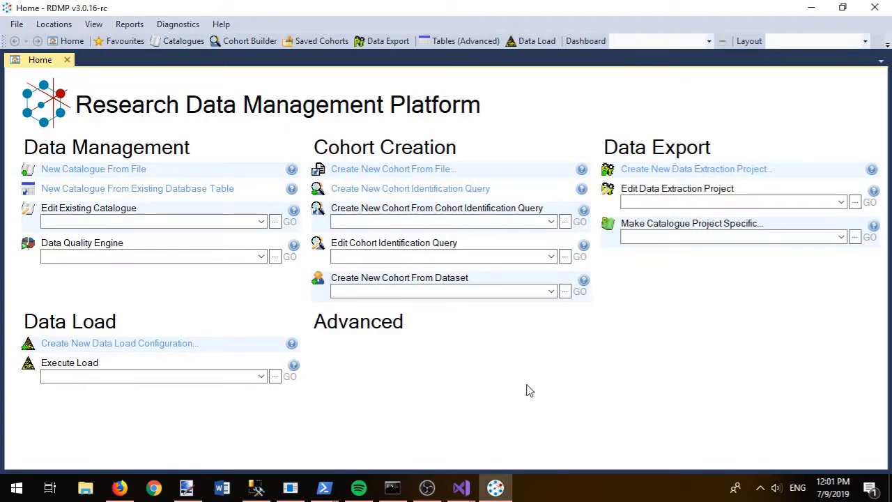
click(382, 190)
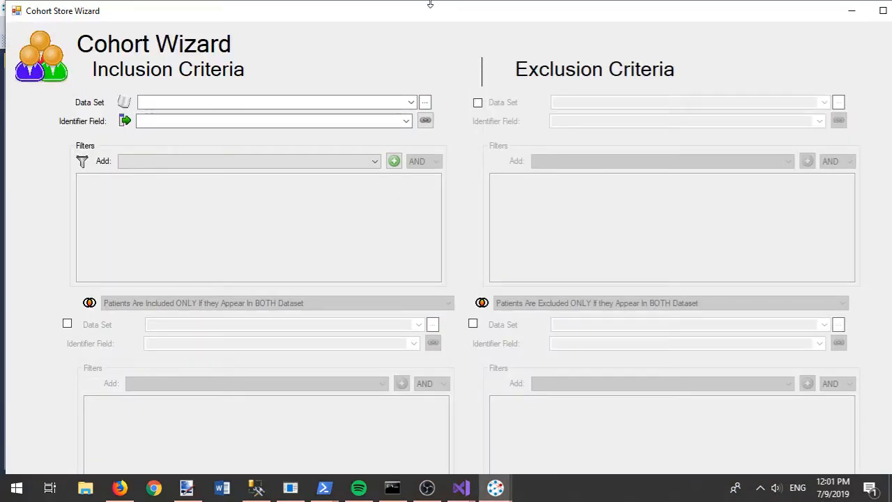
click(408, 97)
click(315, 112)
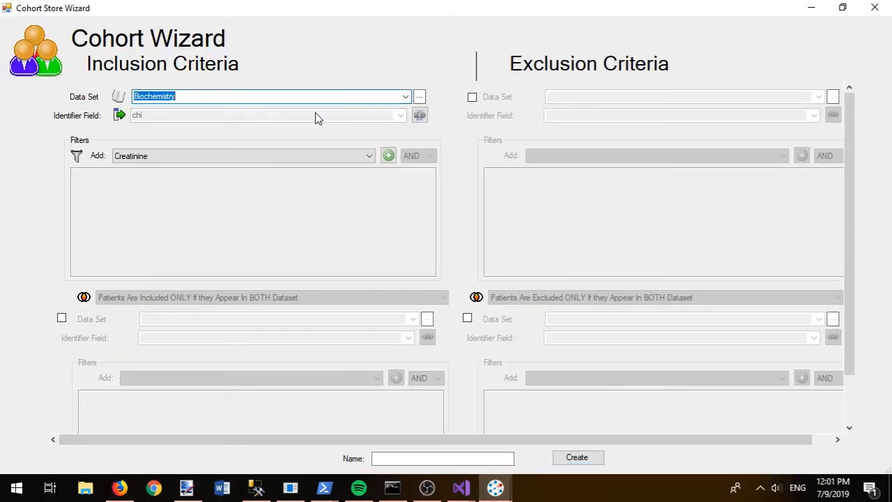
click(61, 320)
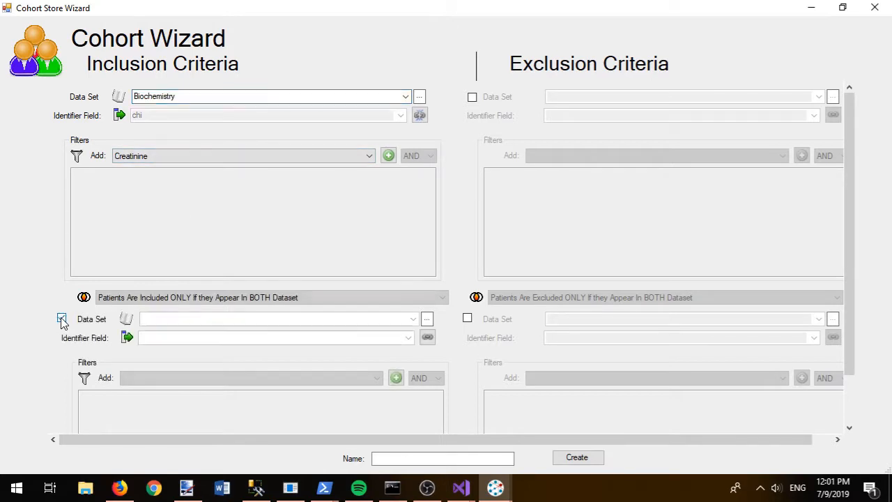
click(413, 320)
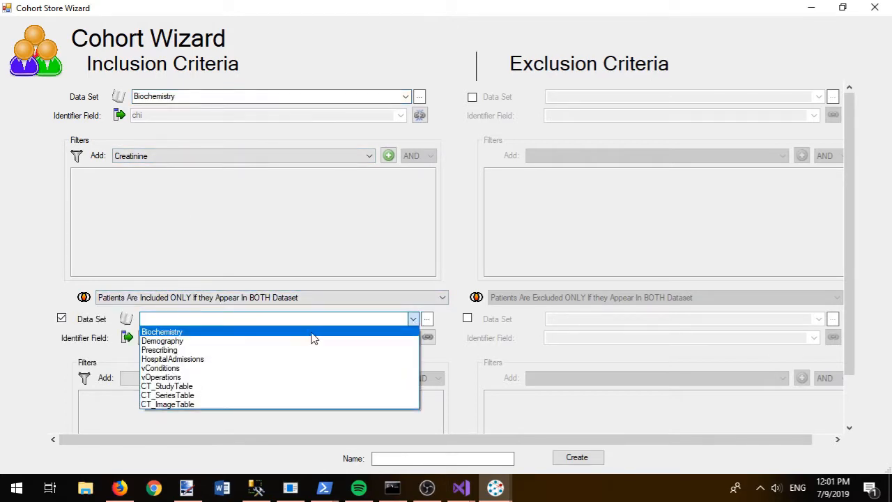
click(250, 387)
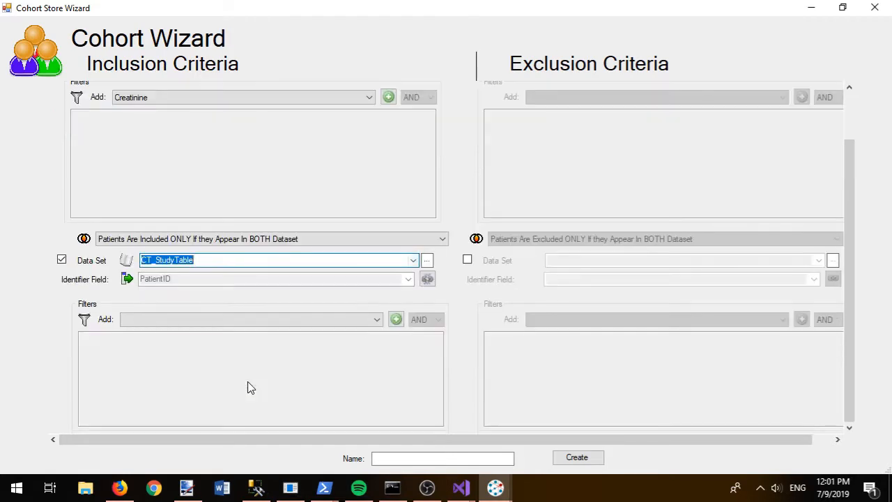
Name the cohort query Imaging Cohort and create it, confirming the configuration.
click(392, 458)
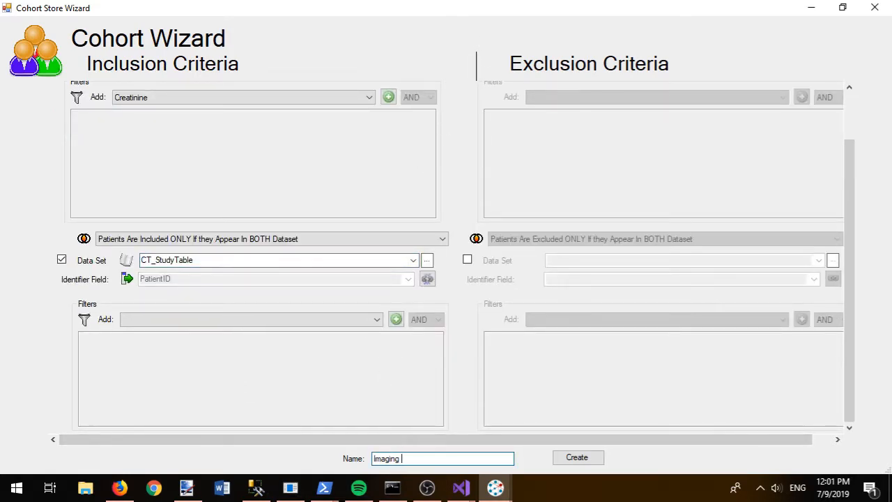
text(Imaging Cohort)
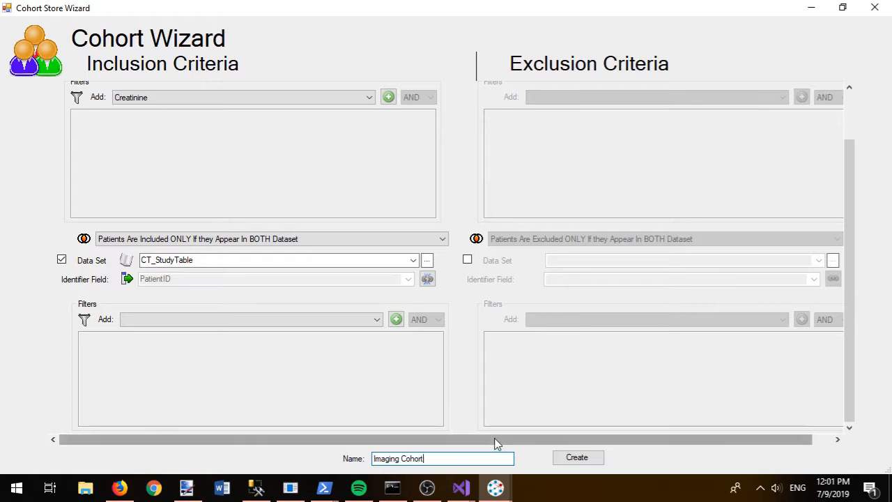
click(589, 464)
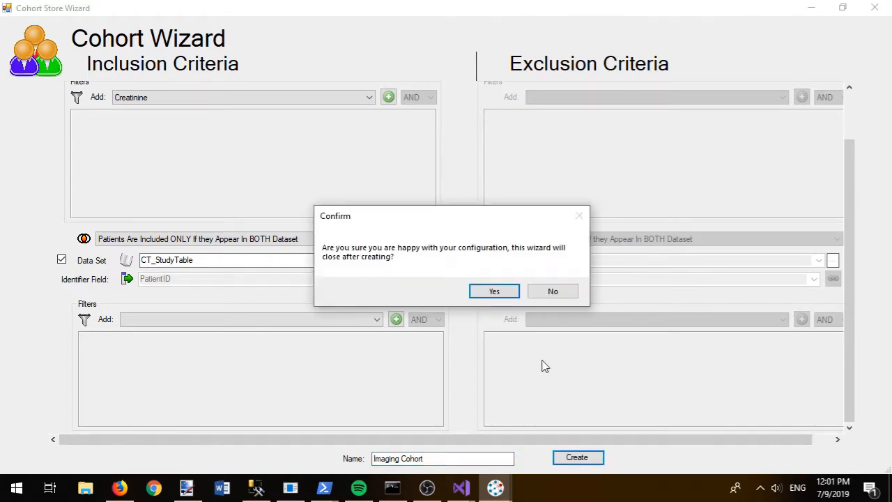
click(495, 292)
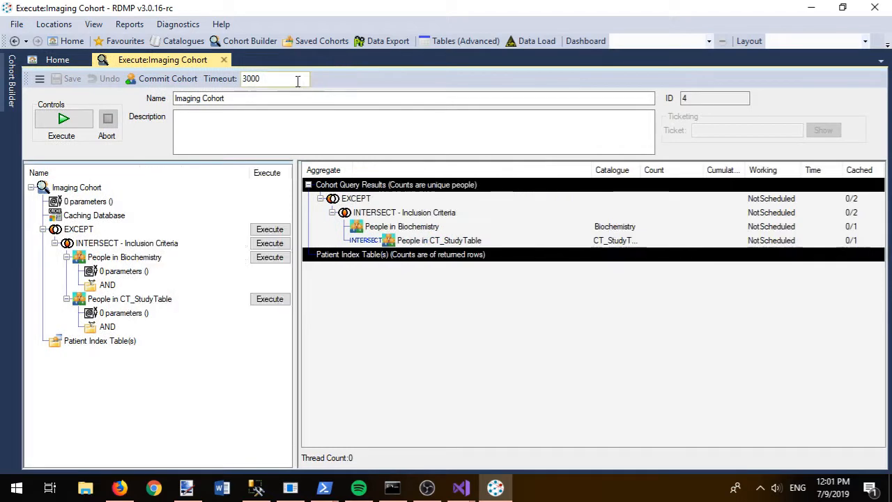
Execute Imaging Cohort and graph the Biochemistry Test Codes records for patients matching the INTERSECT - Inclusion Criteria container.
click(79, 124)
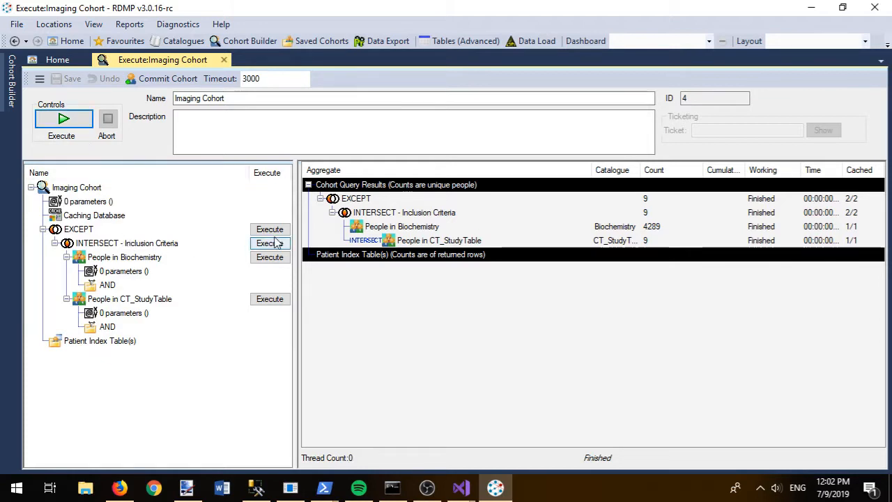
click(639, 216)
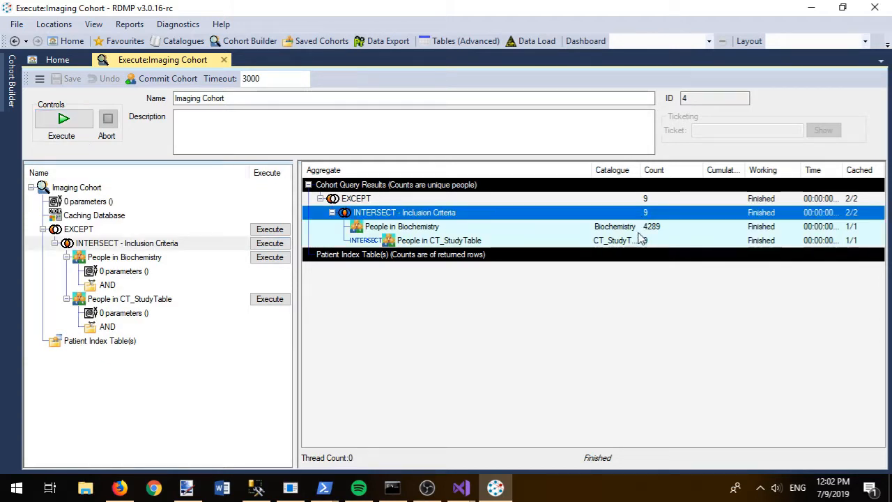
right_click(102, 248)
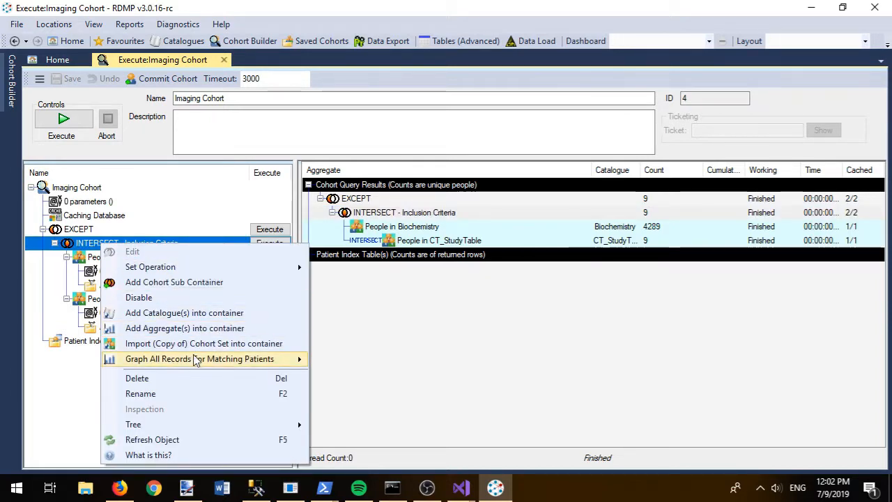
mouse_move(199, 360)
mouse_move(388, 366)
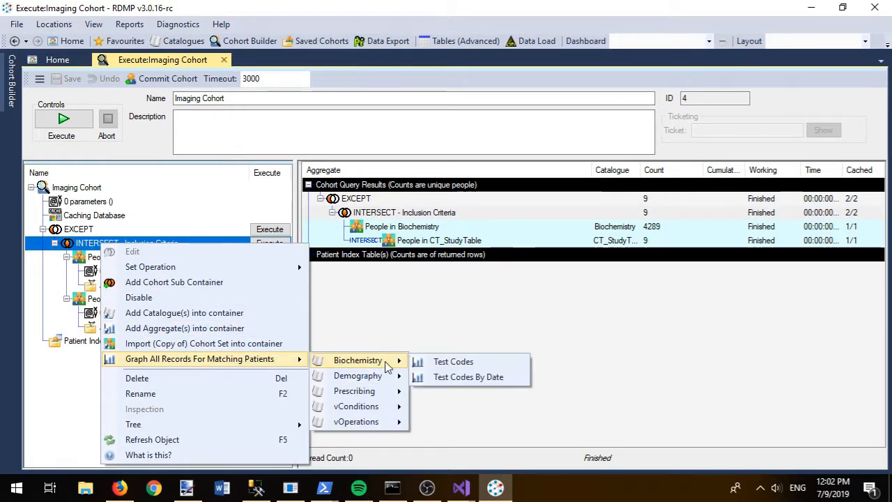
click(453, 362)
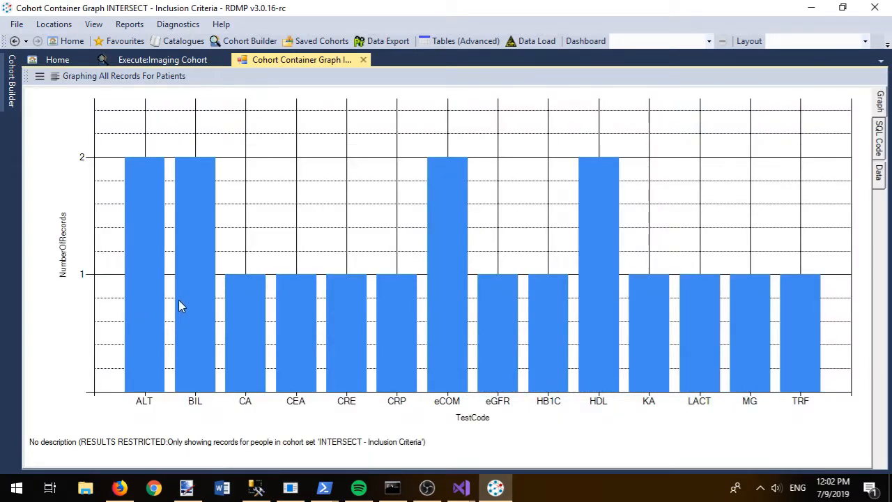
Return to Imaging Cohort and create a filter named Has ALT or BIL test code in the AND container of People in Biochemistry.
click(187, 61)
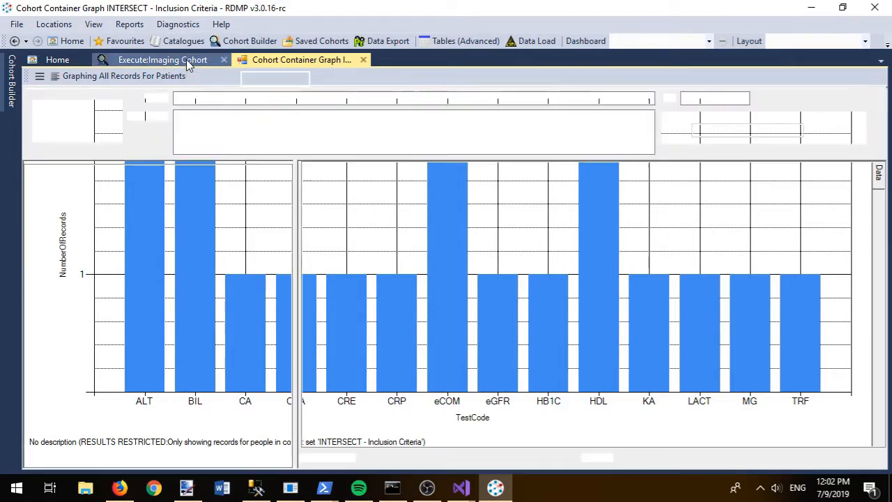
right_click(113, 285)
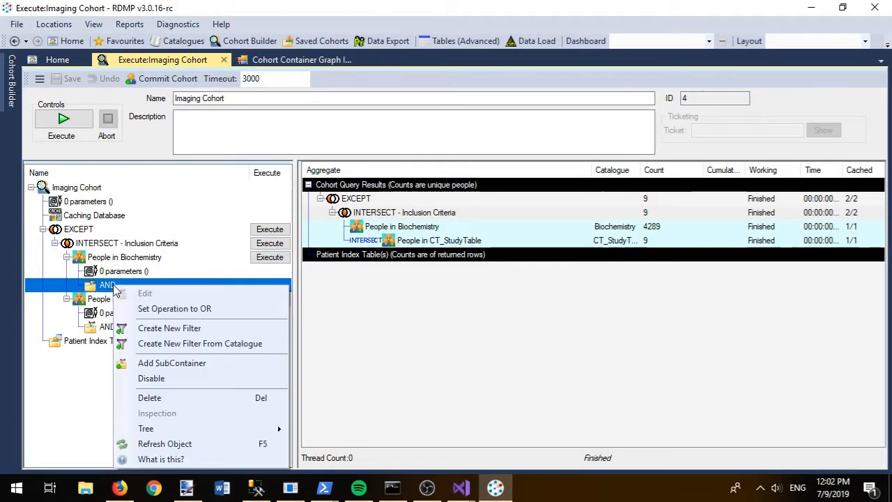
click(170, 327)
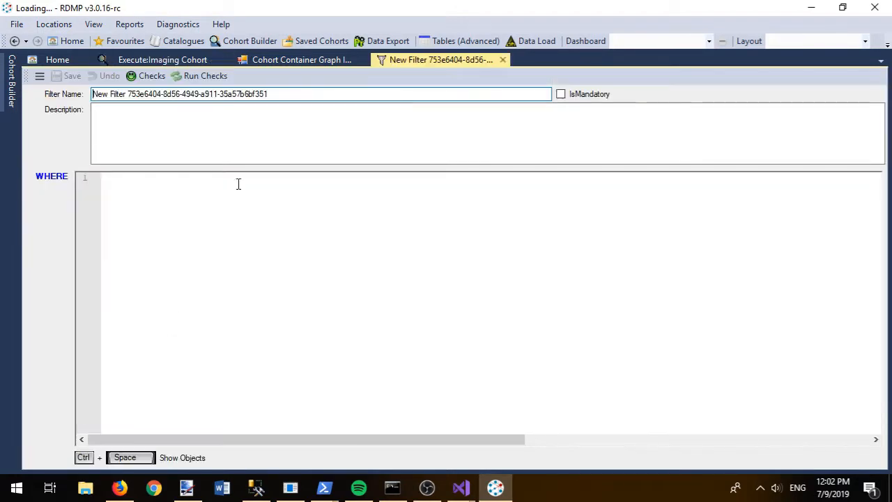
drag(288, 95, 87, 106)
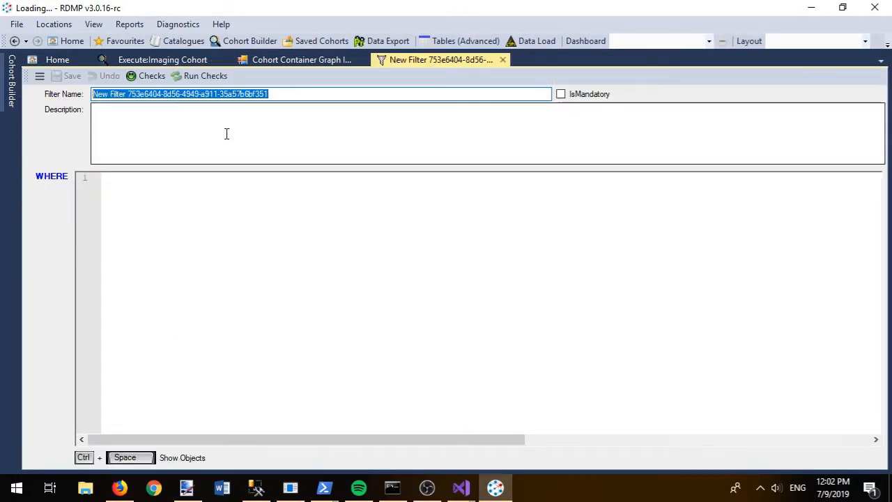
text(Has ALT )
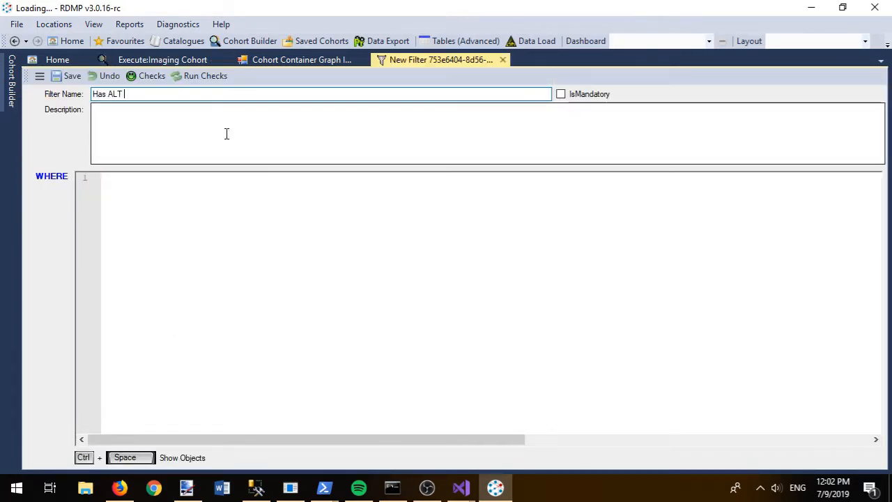
text(or Bl)
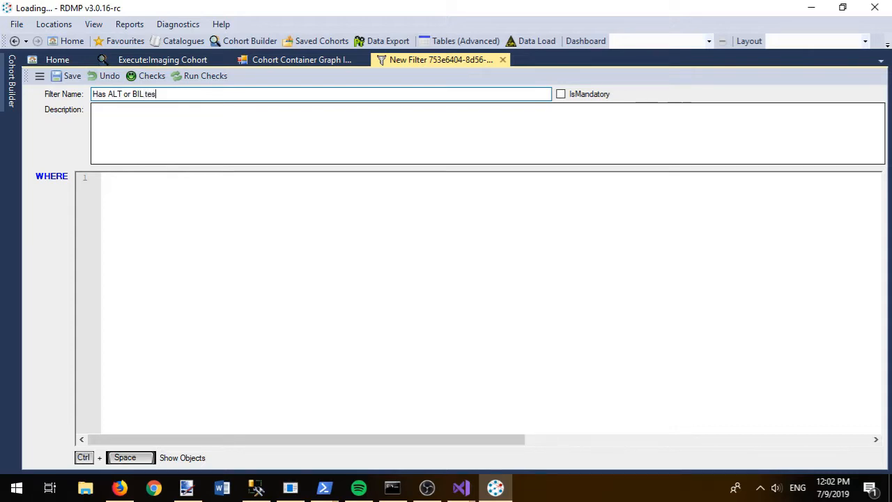
text(L test copde)
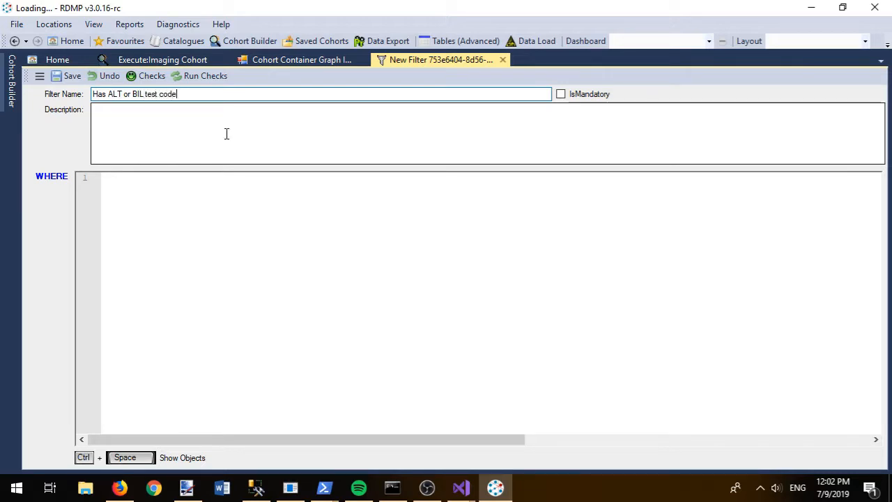
Set the filter's WHERE clause to [TEST_ExampleData]..[Biochemistry].[TestCode] in ('ALT','BIL') and save it.
click(267, 263)
text(Tes)
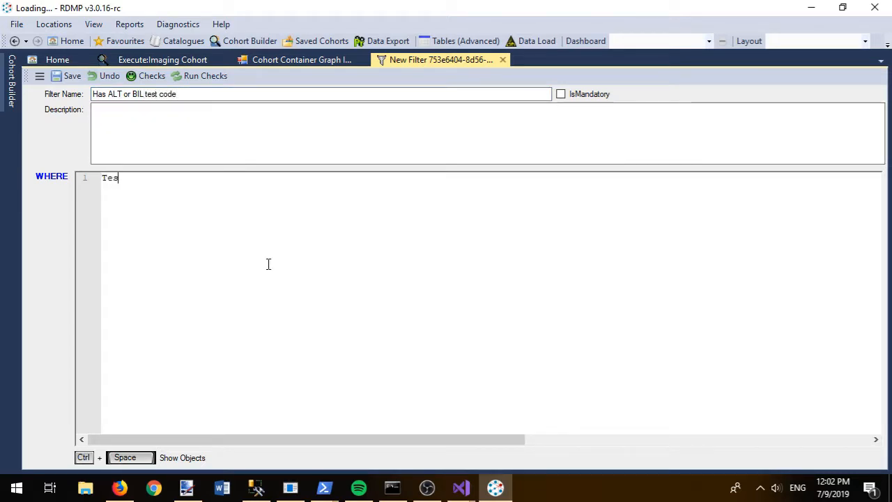
text(t)
key(Return)
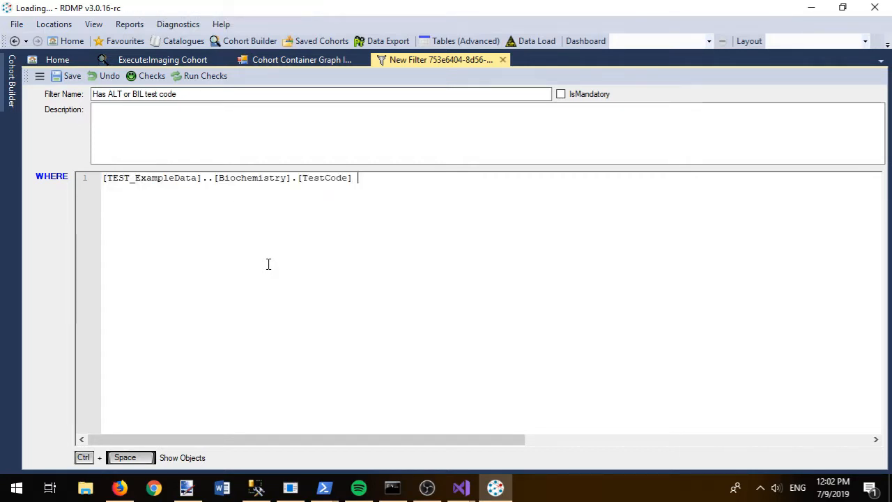
text(in ('ALT','BIL)
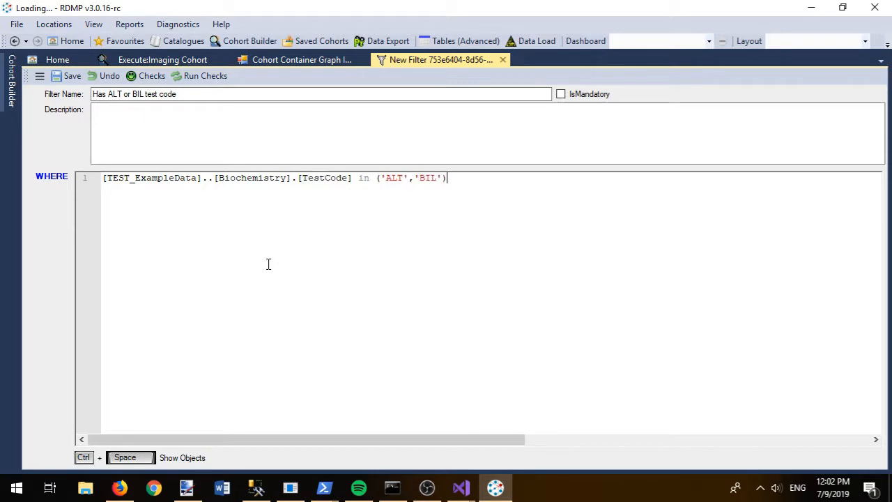
key(ctrl+s)
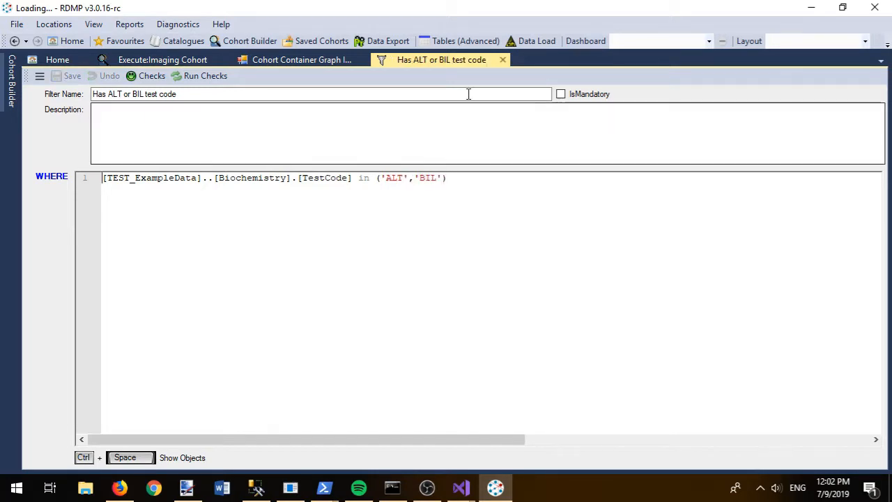
Close the filter and graph tabs, execute Imaging Cohort again and expand the AND container under People in Biochemistry.
middle_click(448, 61)
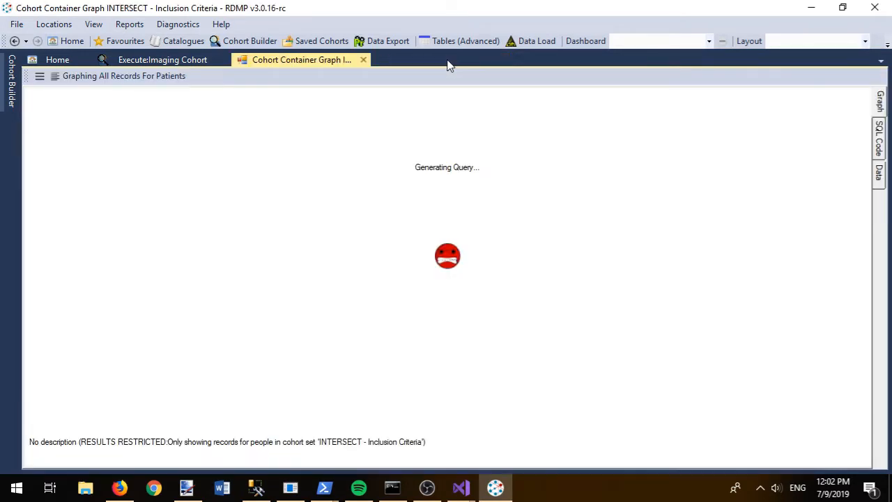
middle_click(330, 64)
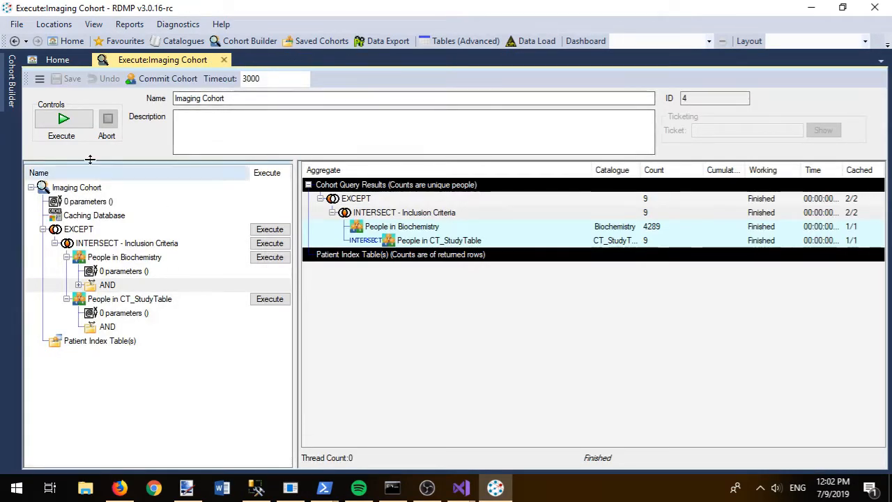
click(59, 120)
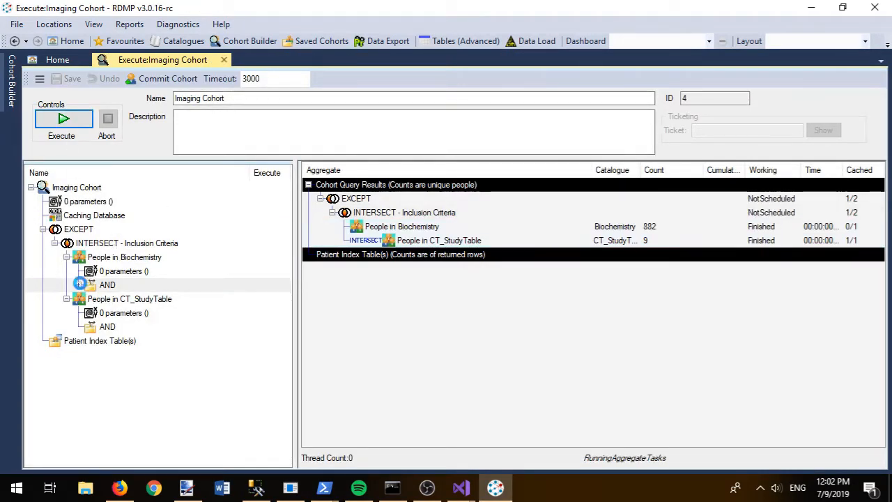
click(79, 285)
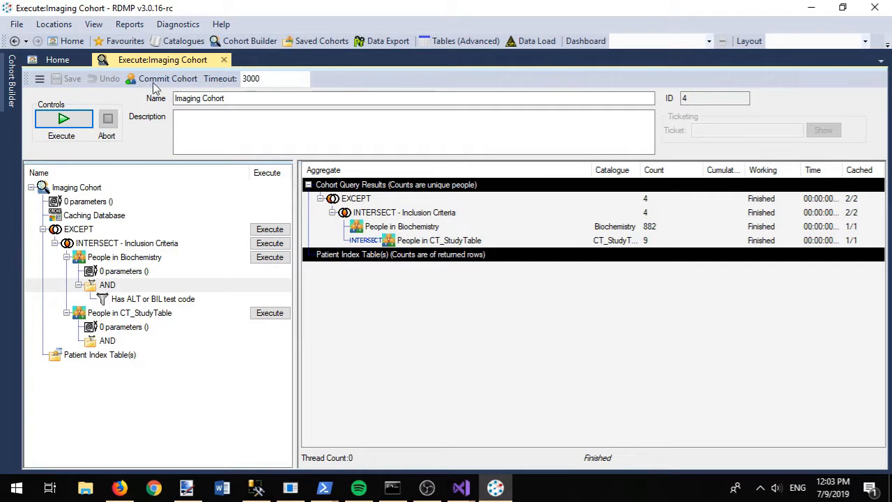
Rename the People in Biochemistry set to cic_4_People in Biochemistry With ALT or BIL.
click(114, 264)
key(F2)
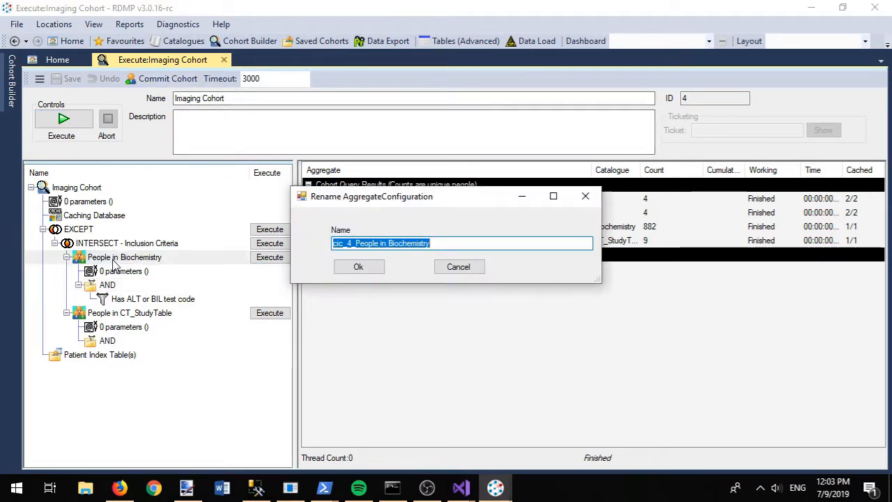
key(End)
text(With ALT or)
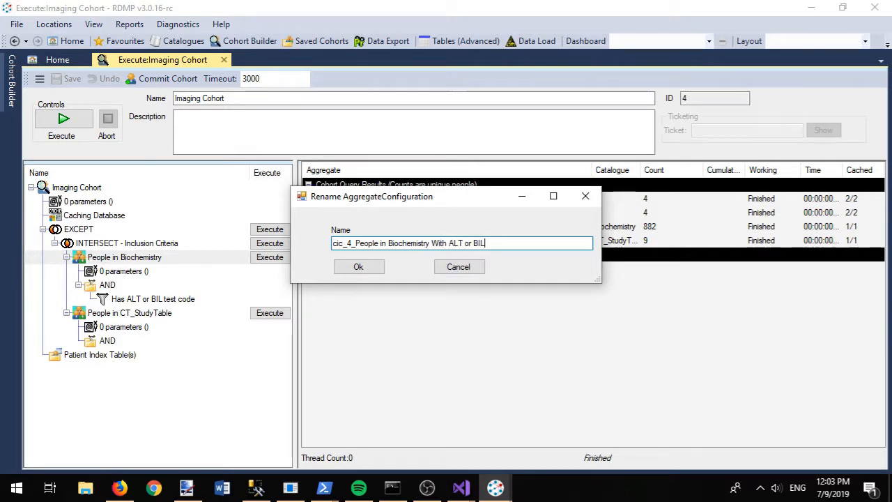
click(358, 267)
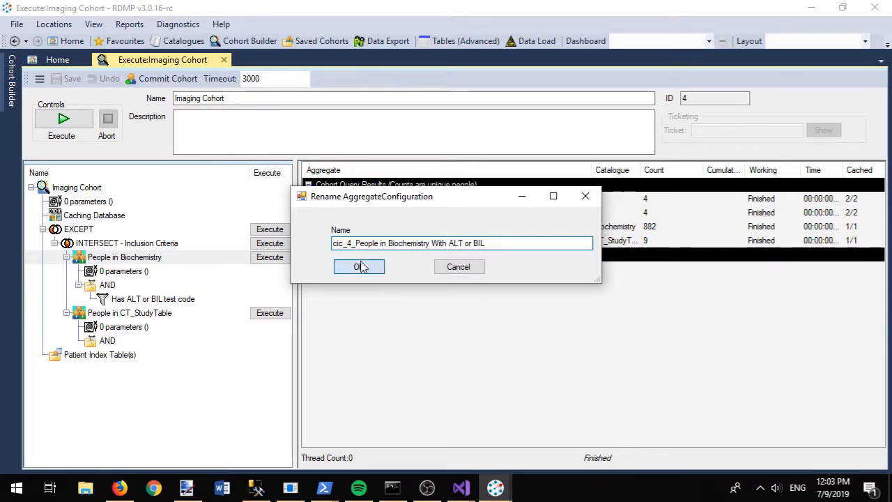
Describe Imaging Cohort as "Cohort of people with CT image scans and who have had an ALT or BIL test" and save it.
click(266, 125)
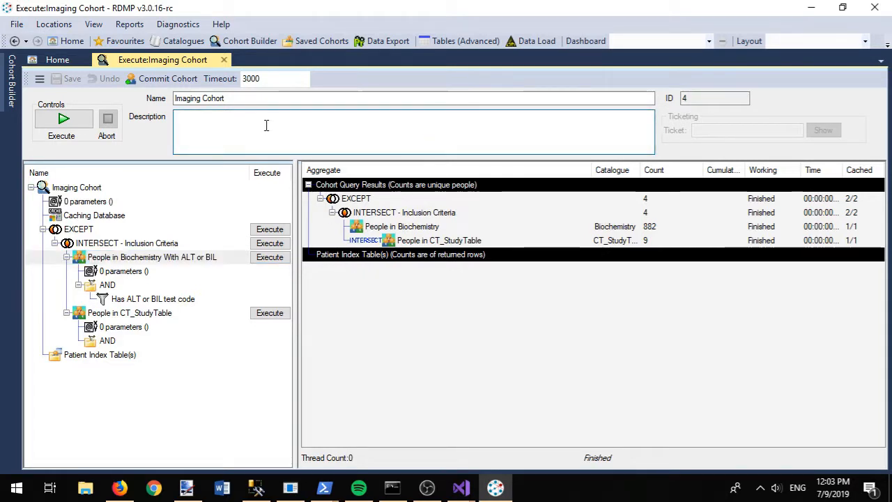
text(Cohort of p)
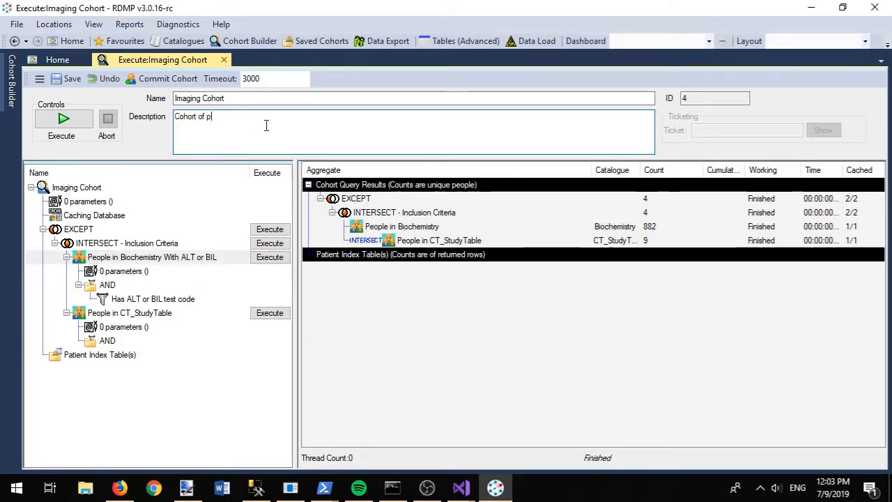
text(eople with CT ima)
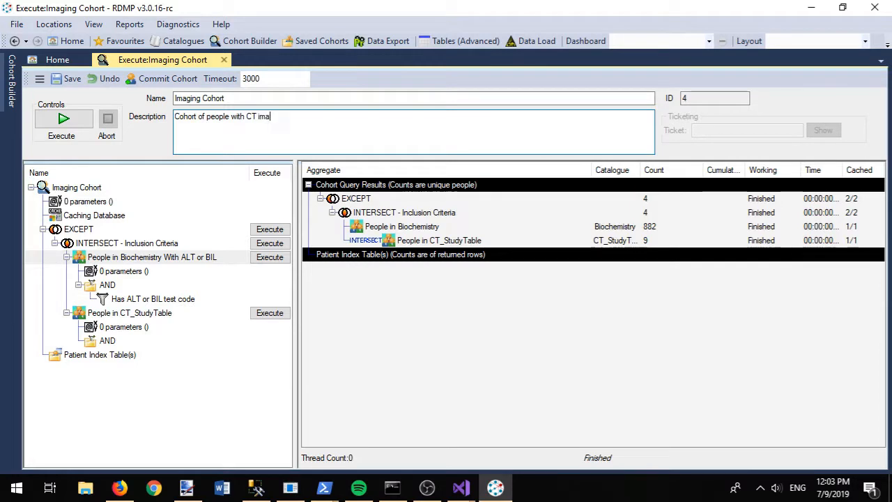
text(ge scans and wh)
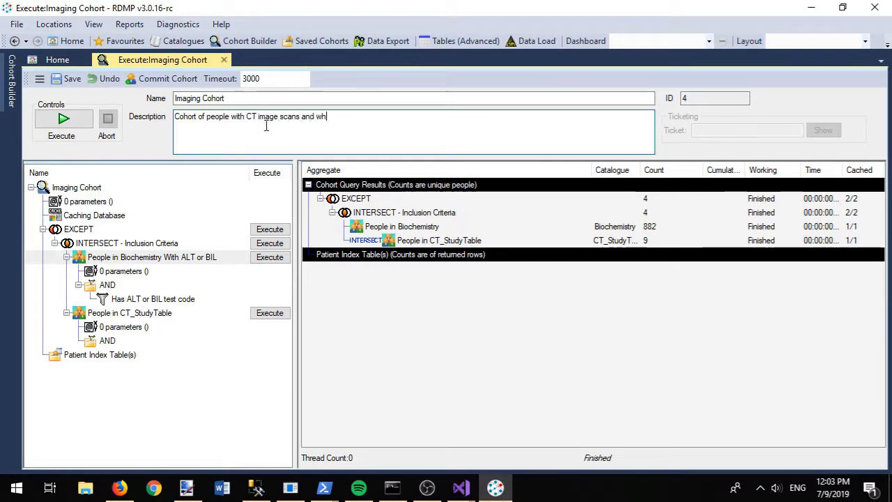
text(o have had an)
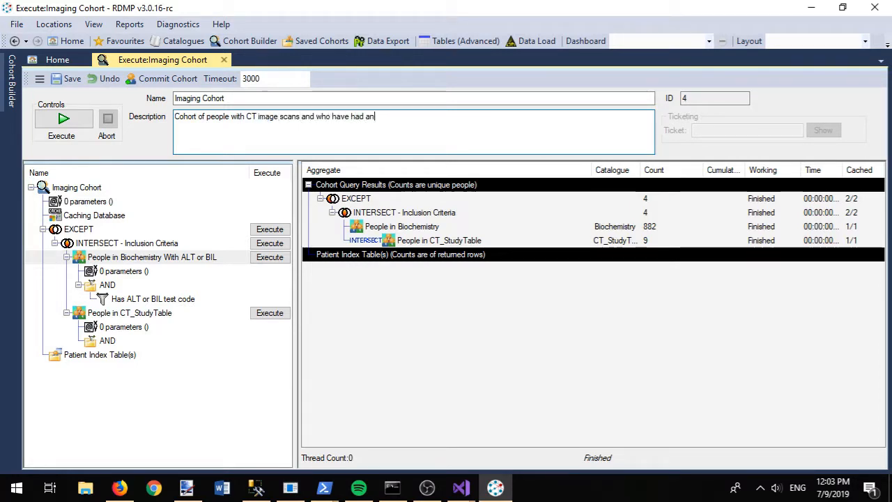
text( ALT or BIL test)
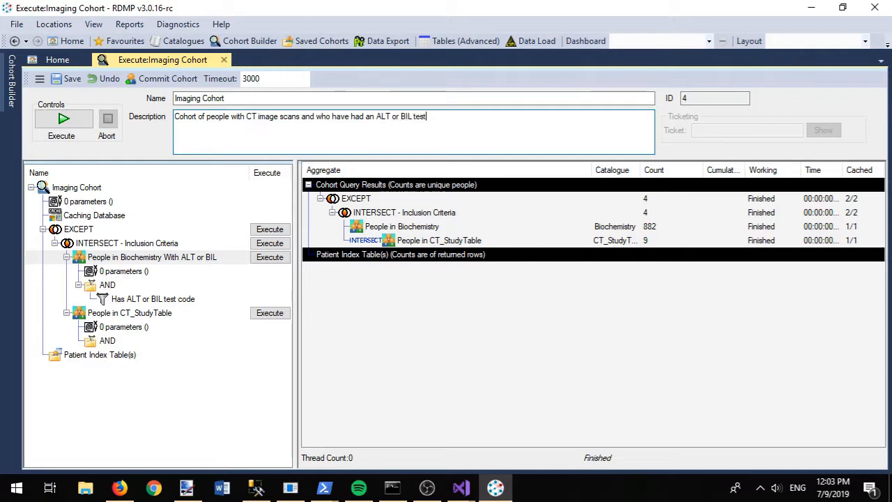
key(ctrl+s)
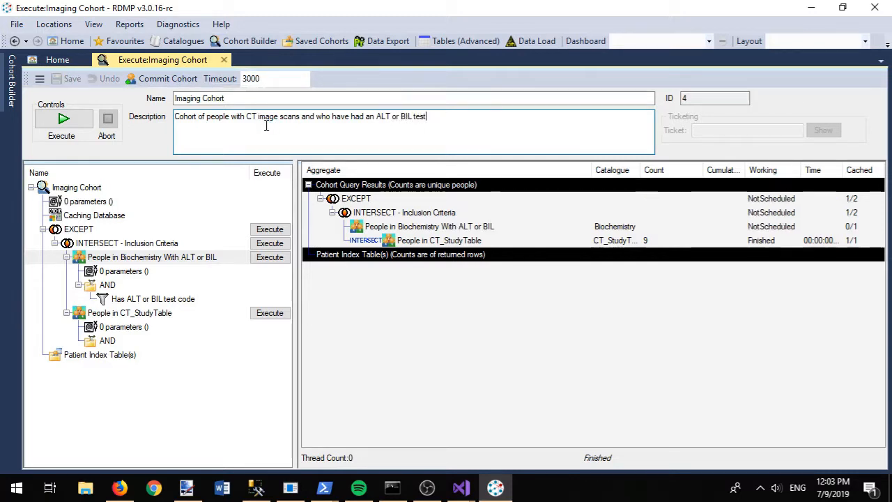
Start committing the cohort to TEST_ExampleData and create a new project for it named ImagingProject.
click(171, 81)
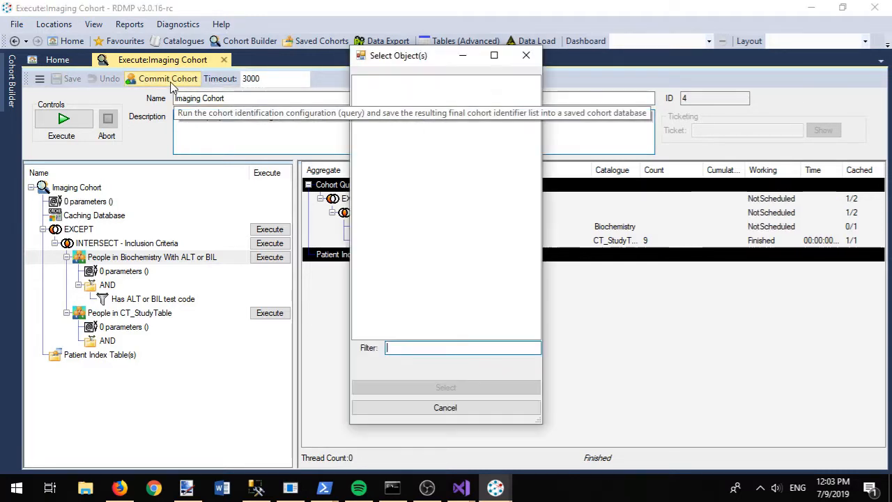
double_click(445, 101)
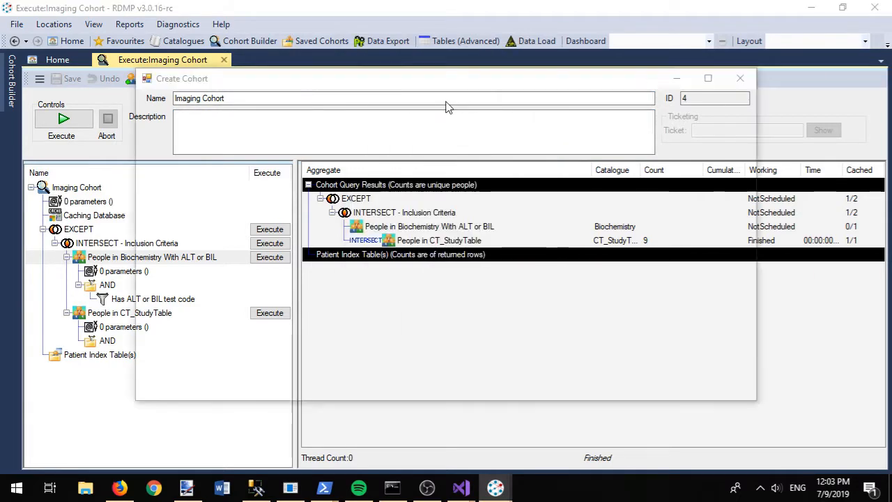
click(281, 135)
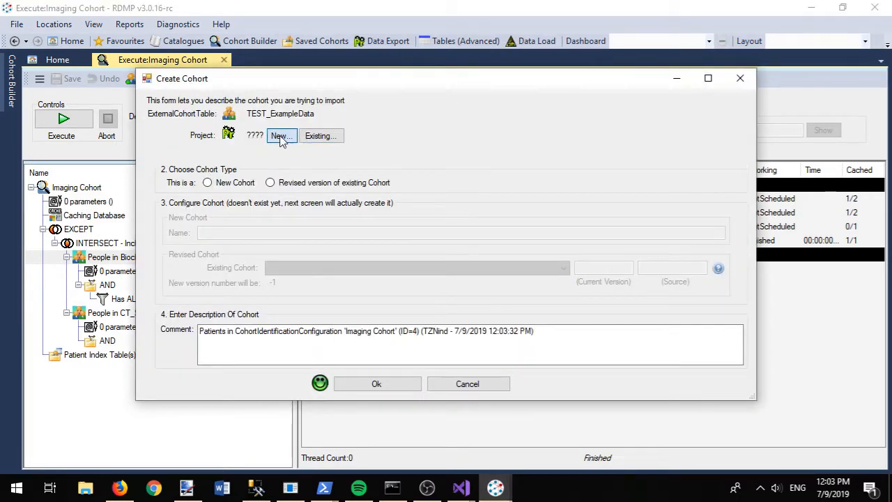
drag(198, 104, 56, 104)
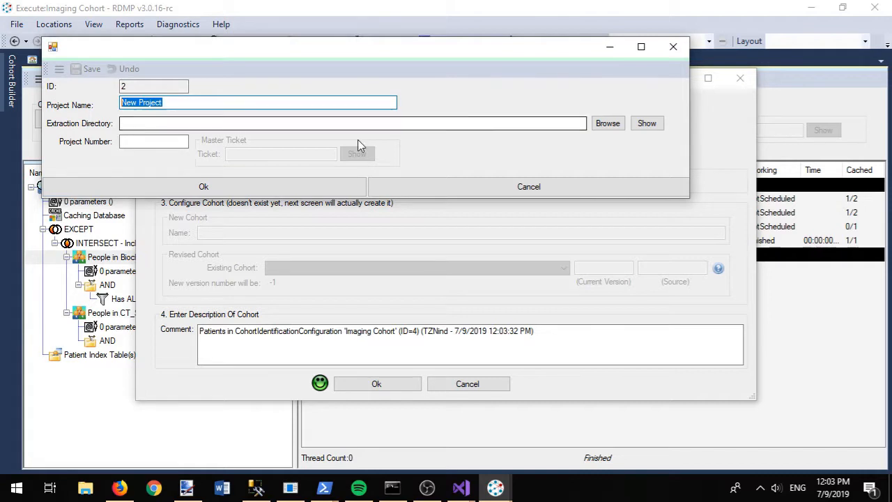
text(ImagingP)
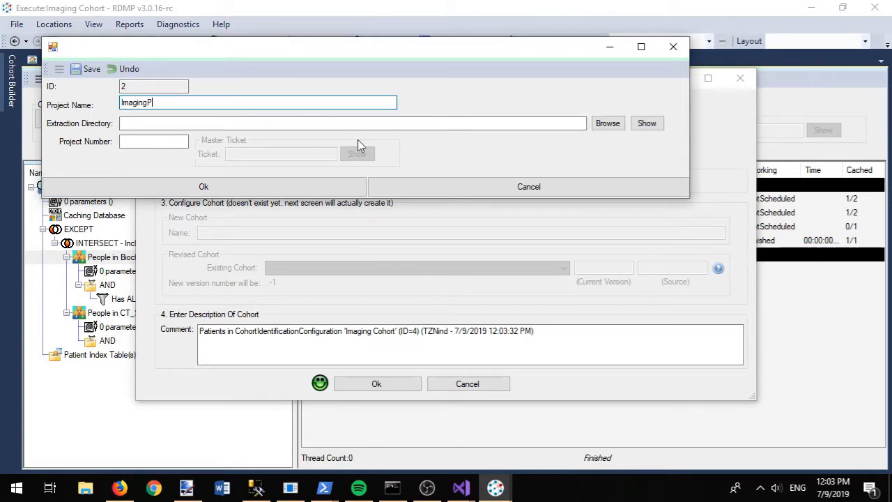
text(roject)
Create a ProjectImages folder in C:\temp and set it as the project's extraction directory.
click(354, 124)
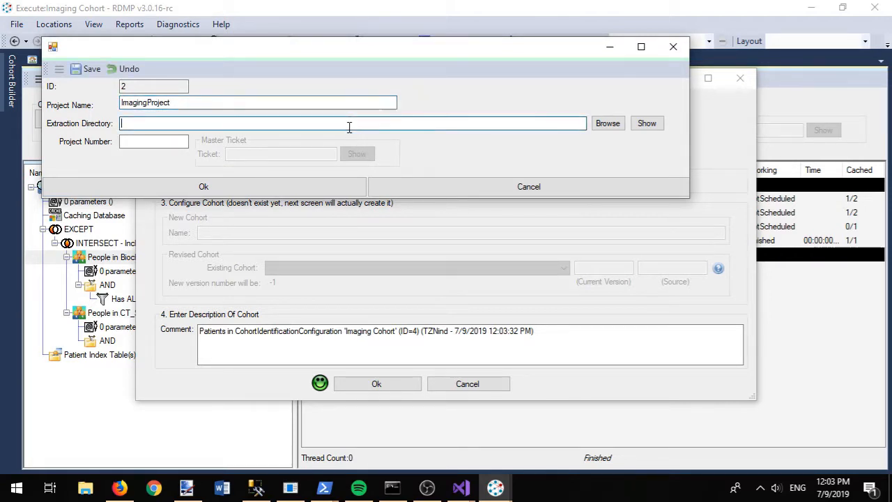
click(612, 124)
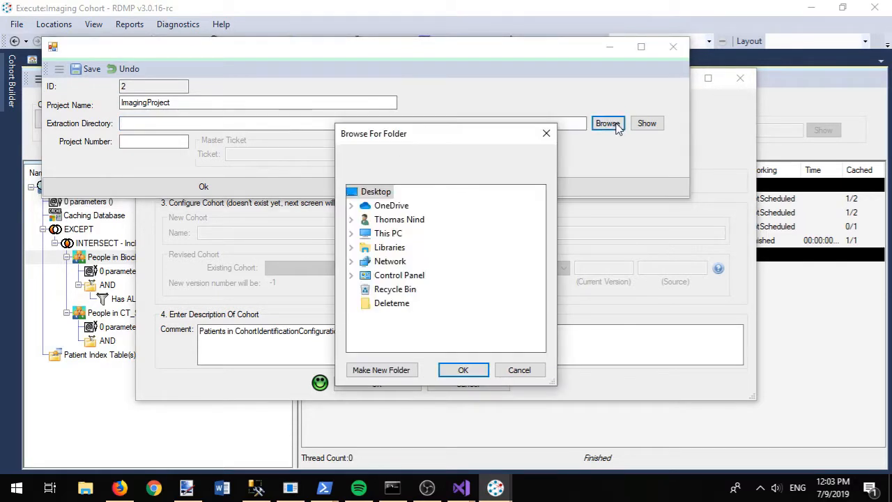
double_click(391, 233)
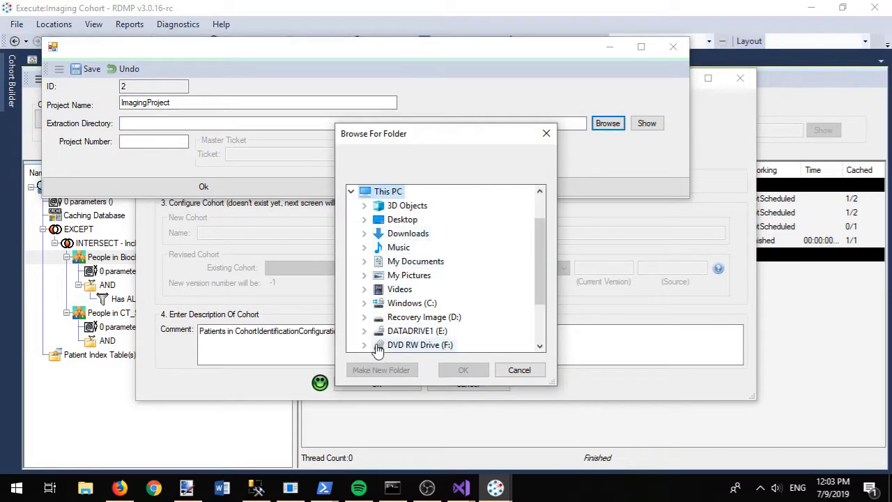
double_click(418, 302)
scroll(427, 306, down, 5)
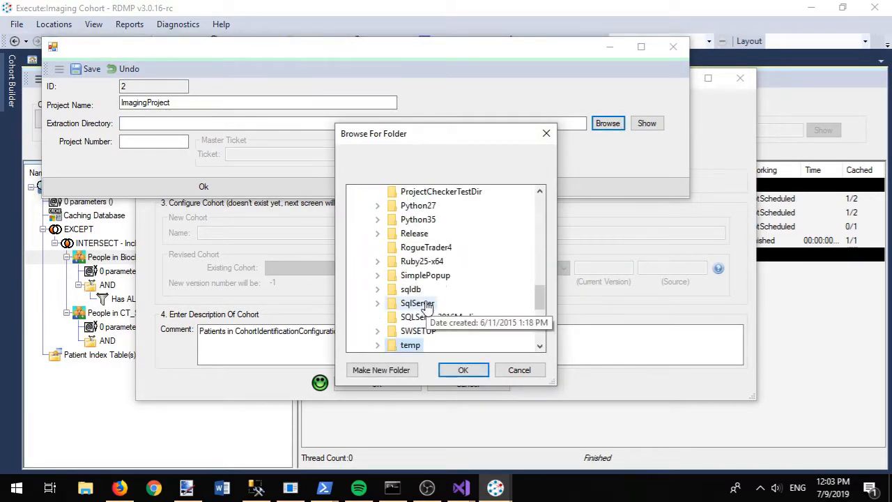
double_click(410, 346)
click(388, 373)
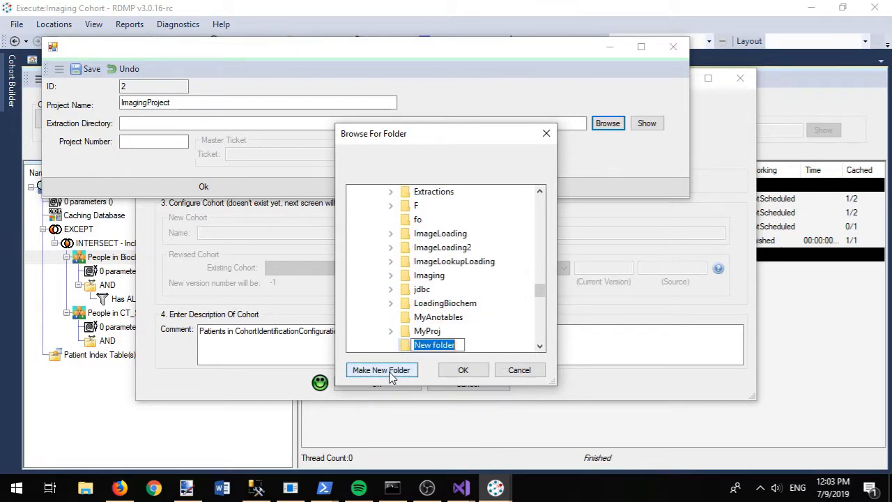
text(ProjectImages)
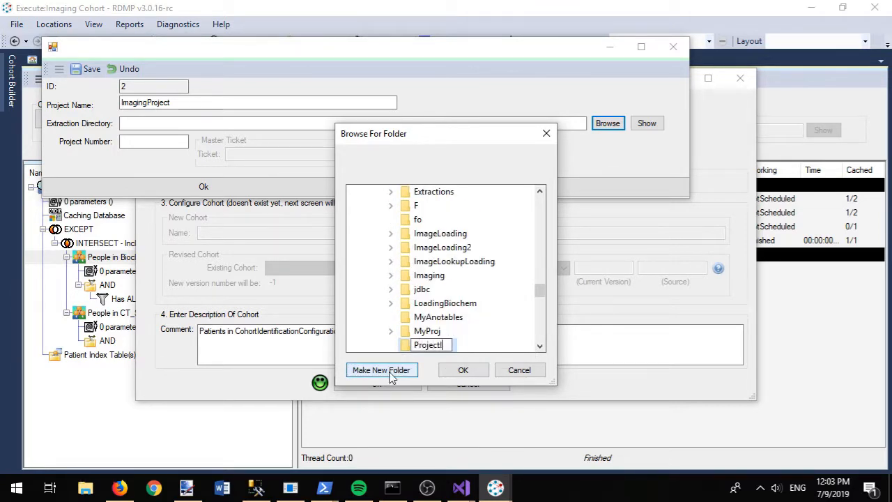
key(Return)
key(Return)
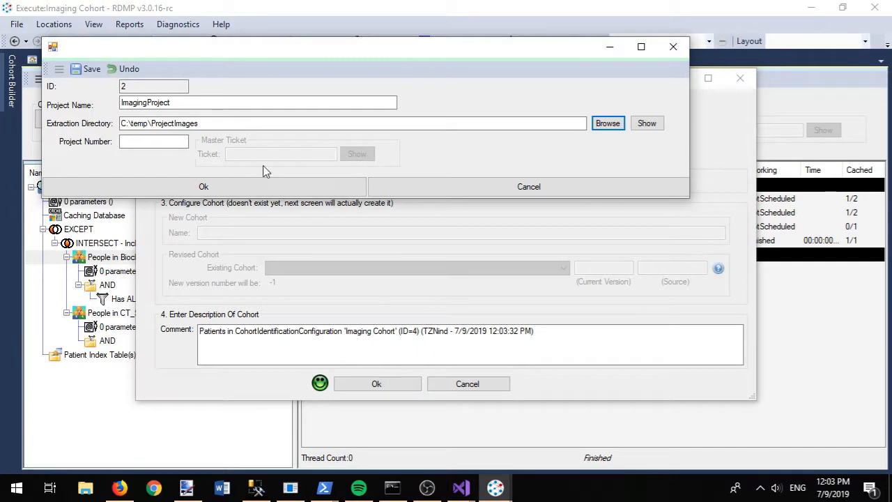
Set the project number to 1243153, then save and confirm the new project.
click(150, 143)
text(12431)
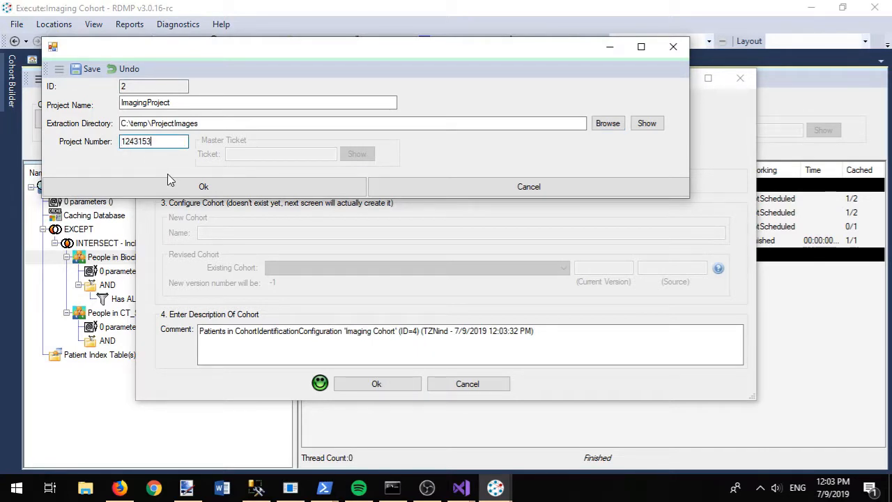
click(88, 69)
click(127, 189)
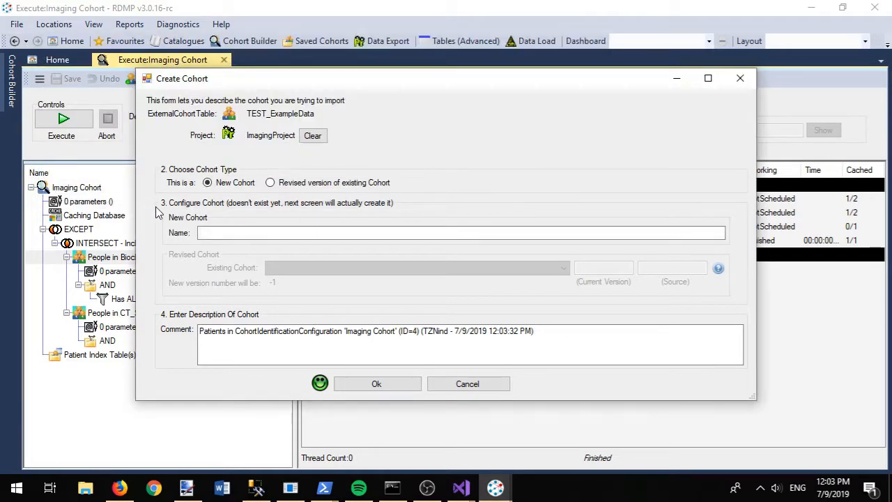
Name the new cohort MyImagingCohortSnapshot1 and confirm the cohort creation details.
click(226, 232)
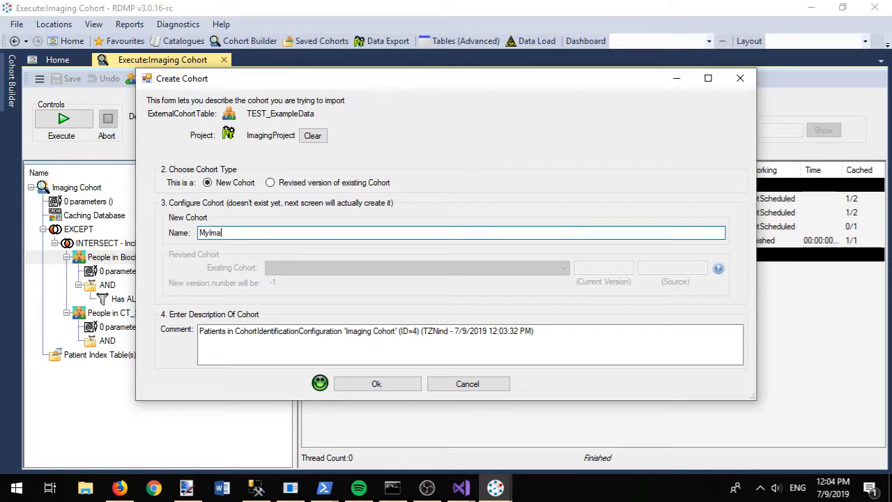
text(MyImagingCohortSnapshot1)
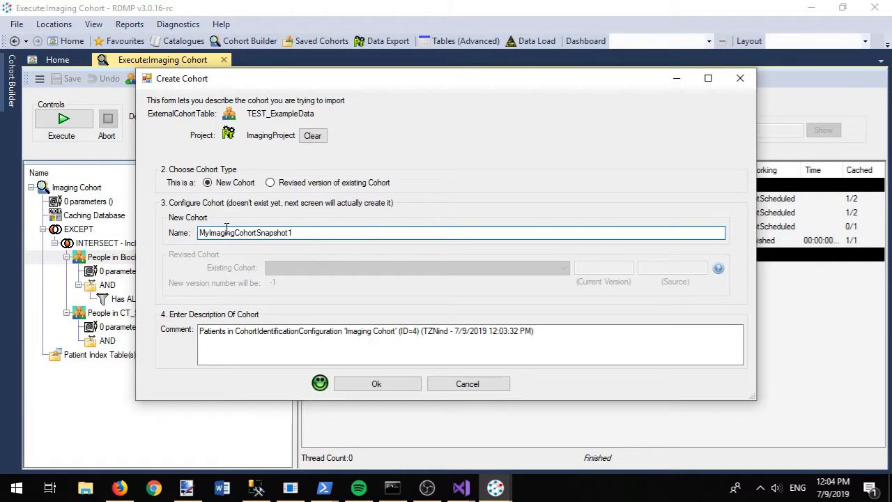
click(367, 384)
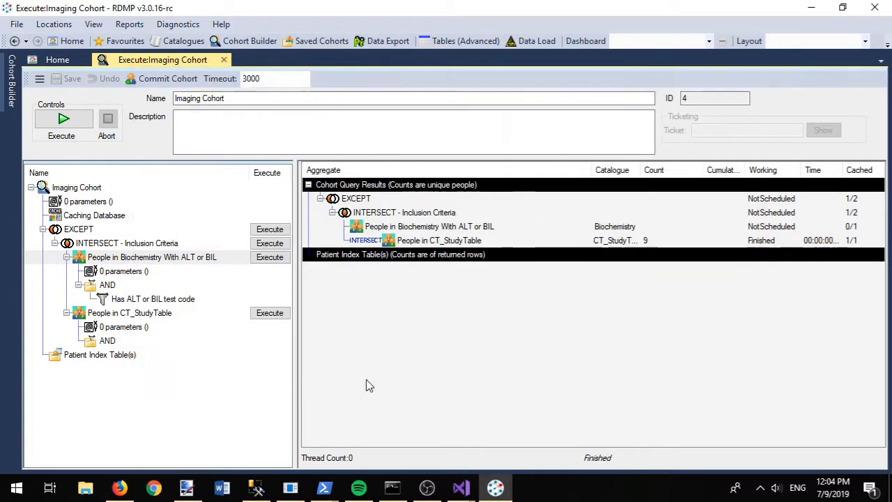
Preview and execute the CREATE COHORT:By Executing Cohort Identification Configuration pipeline, closing the form when it completes.
click(213, 63)
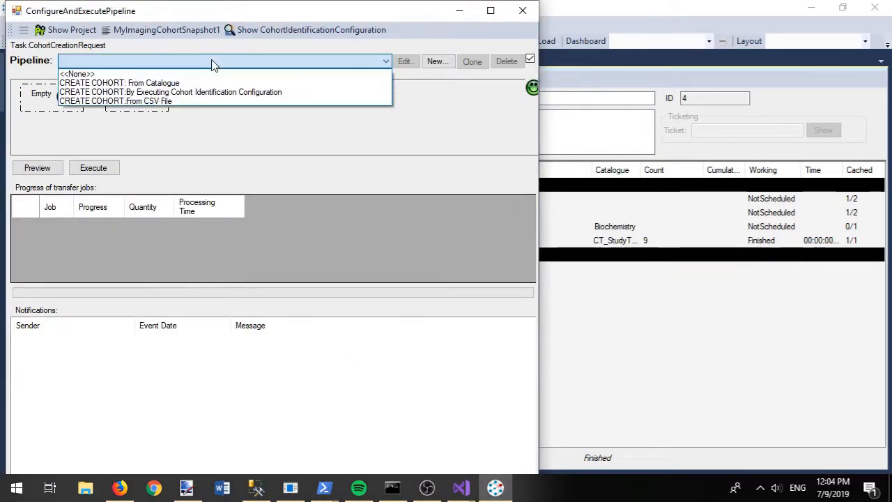
click(219, 92)
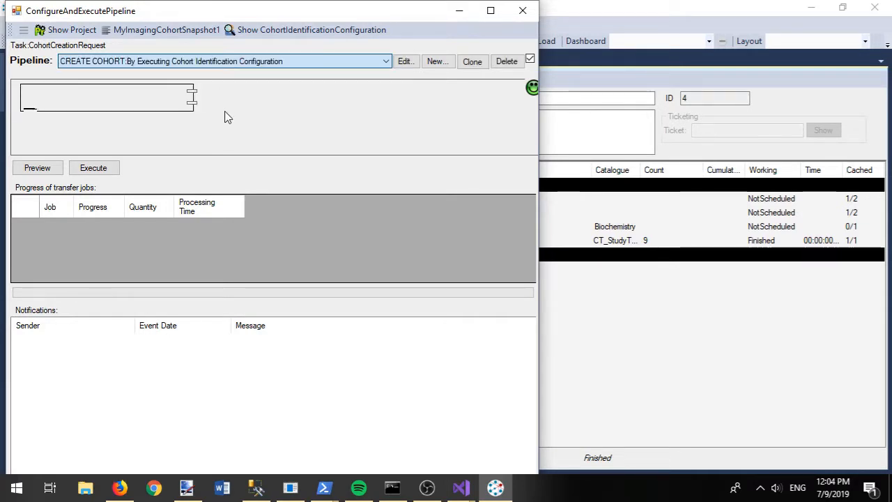
click(51, 170)
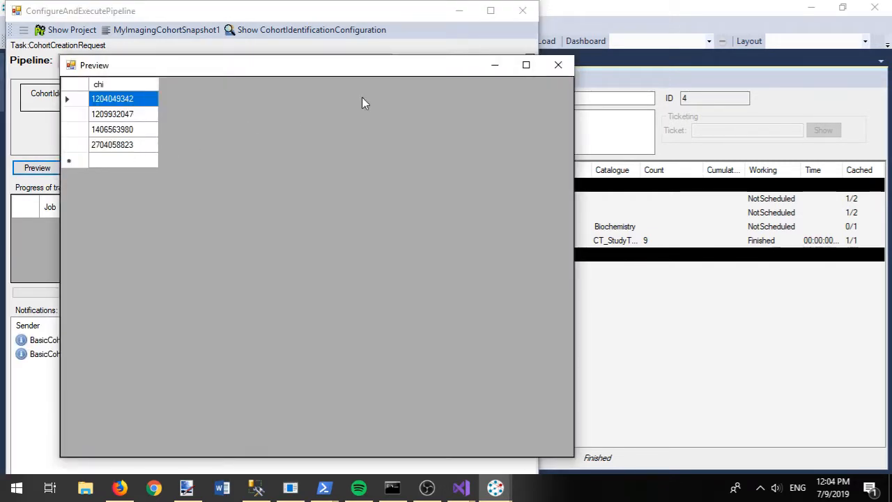
click(558, 65)
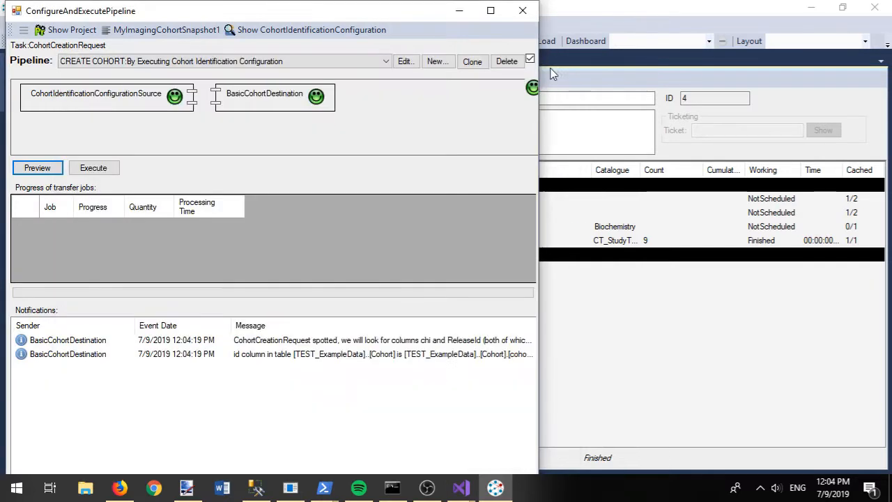
click(101, 170)
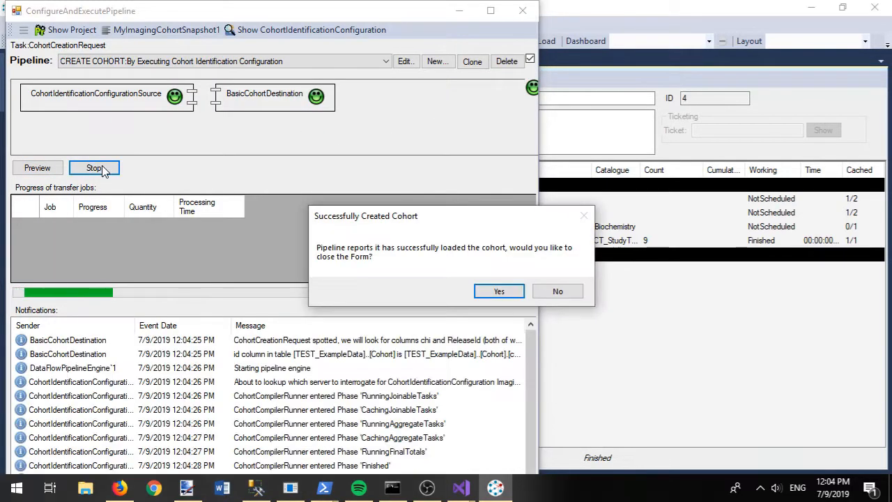
click(493, 297)
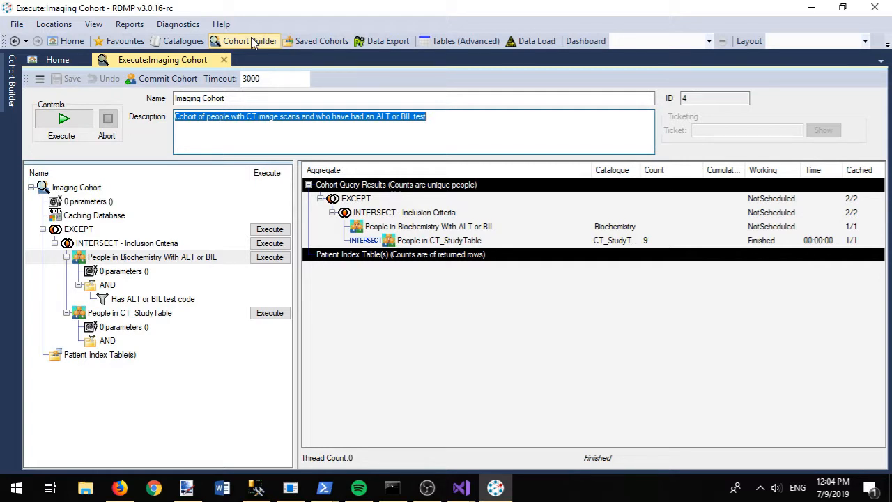
View the top 100 records of the saved cohort MyImagingCohortSnapshot1 under TEST_ExampleData, widening the result columns to show full release identifiers.
click(309, 44)
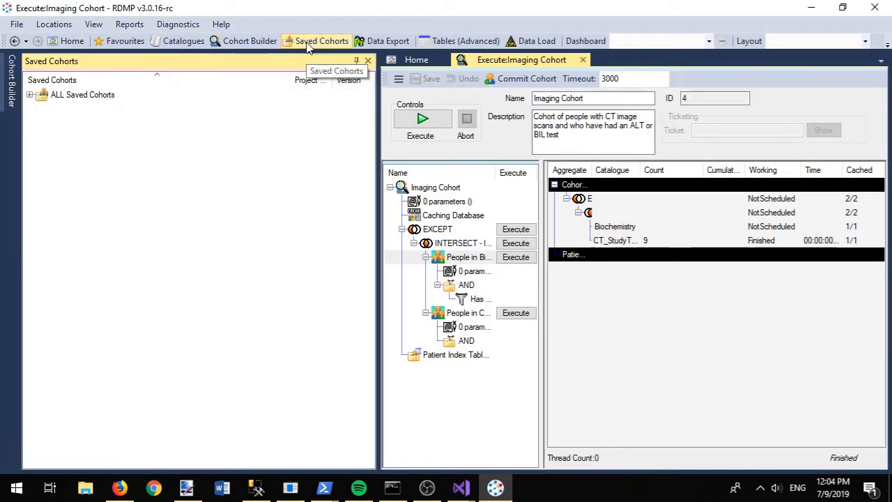
click(31, 95)
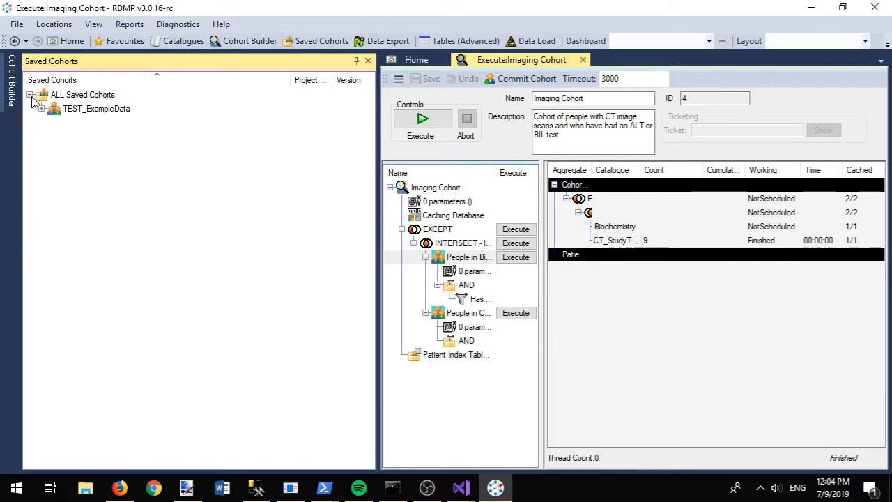
click(42, 109)
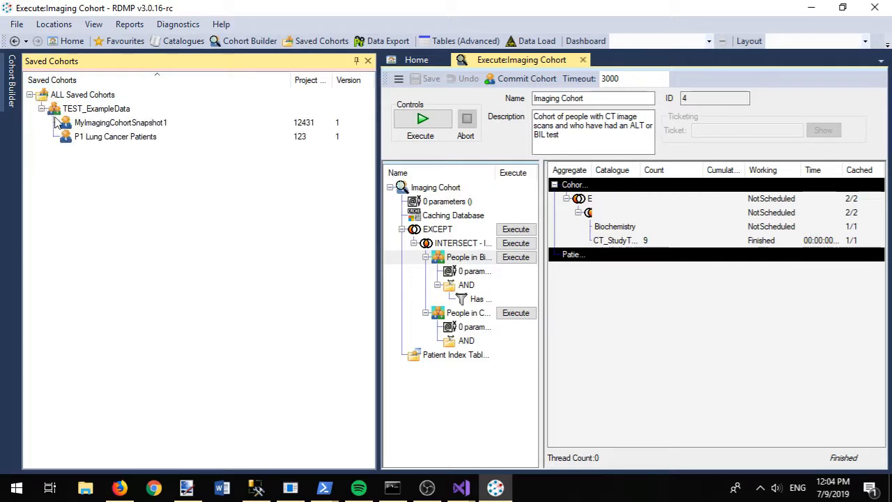
right_click(102, 127)
click(149, 148)
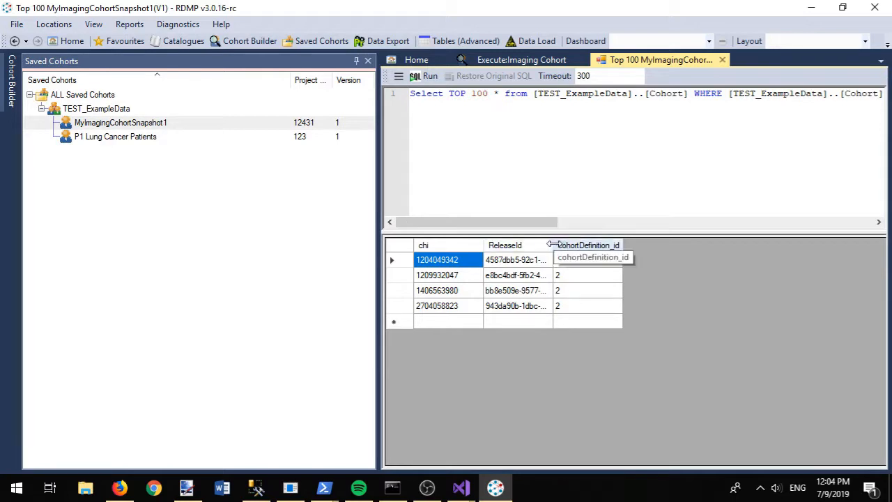
drag(623, 246, 658, 245)
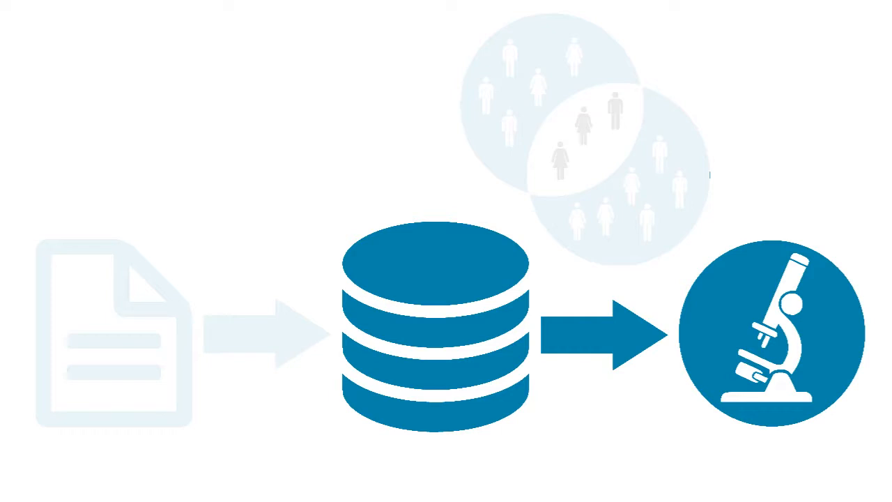
Clone the DATA EXPORT:To CSV extraction pipeline.
click(30, 151)
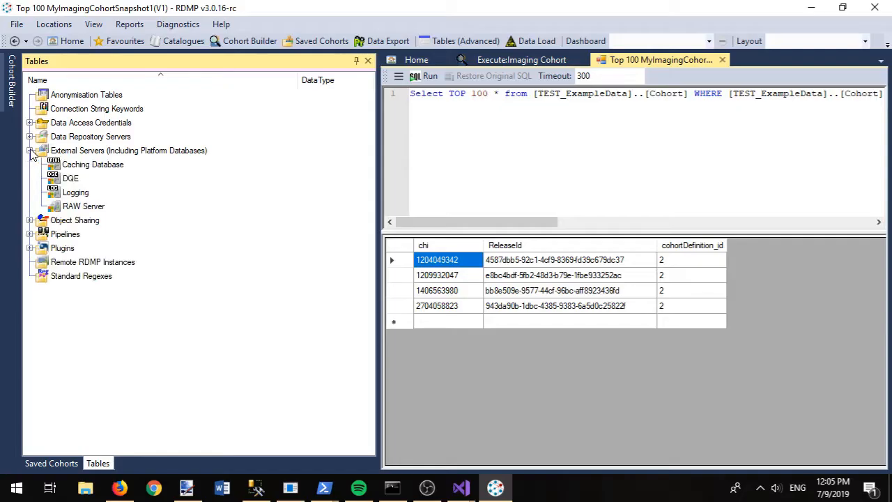
click(30, 234)
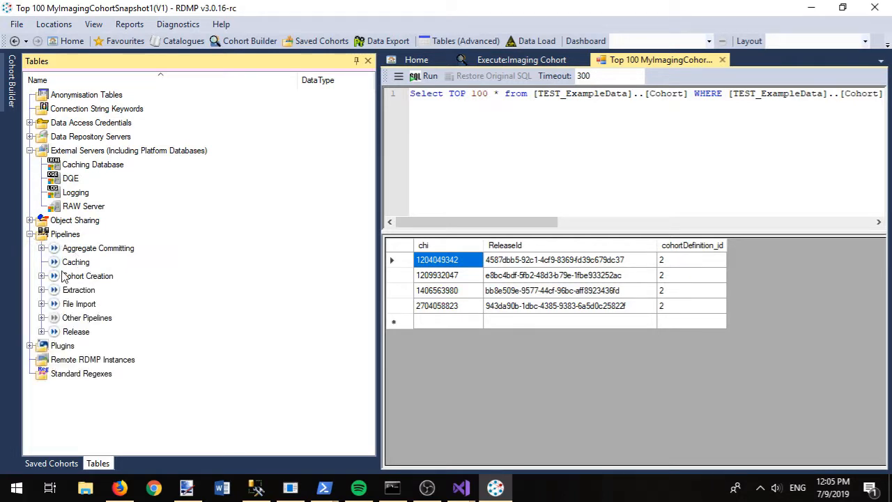
click(43, 291)
right_click(76, 303)
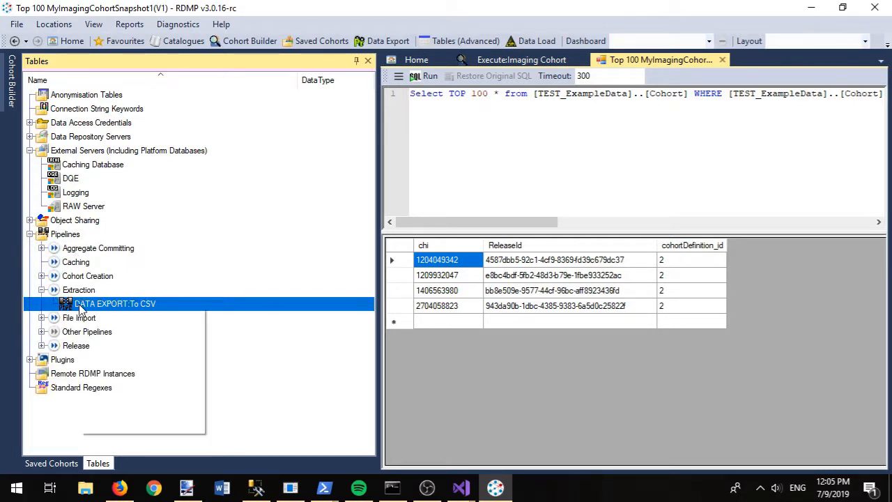
click(106, 343)
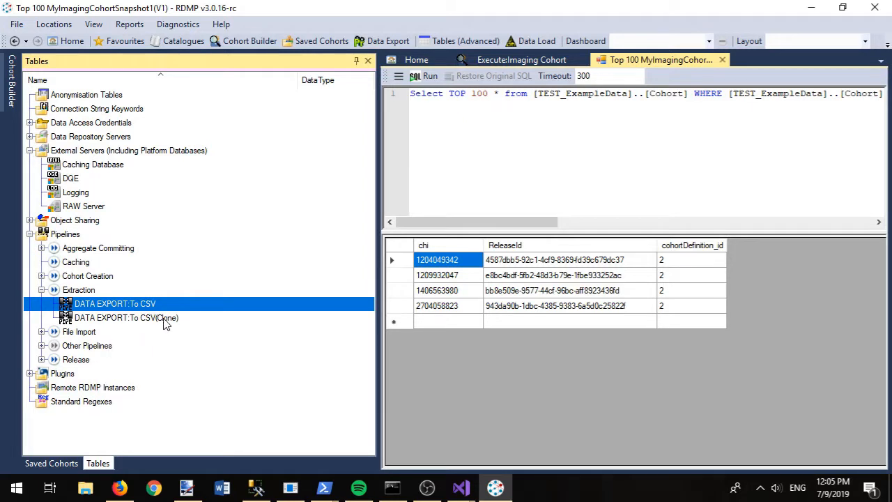
Rename the cloned pipeline DATA EXPORT:To CSV (With Images) and describe it as "Extraction pipeline that includes images".
double_click(167, 318)
click(219, 31)
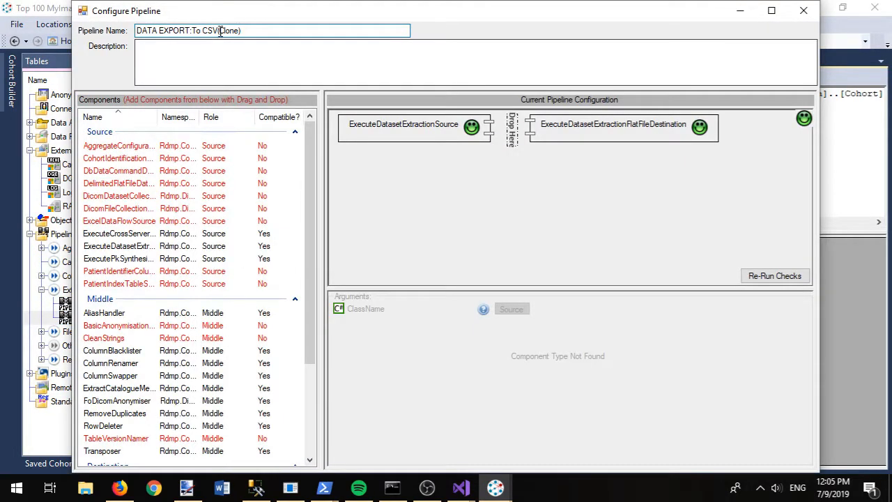
key(Right)
key(shift+End)
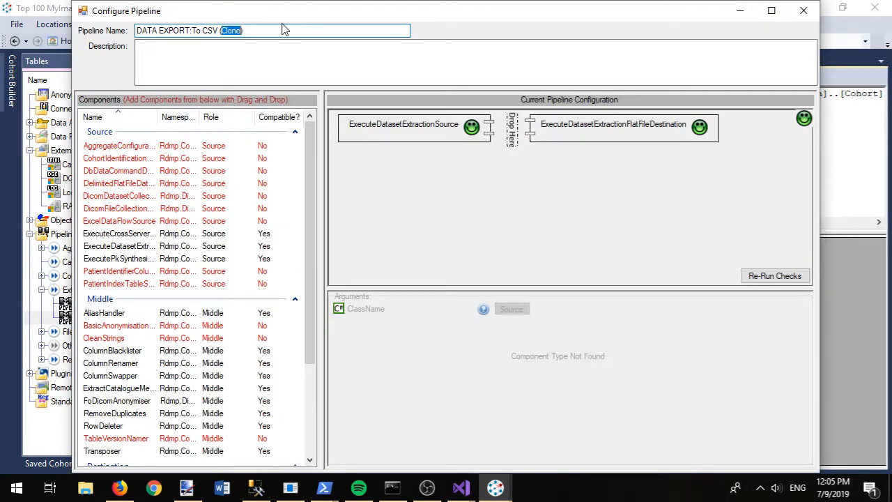
text(With Images)
click(349, 58)
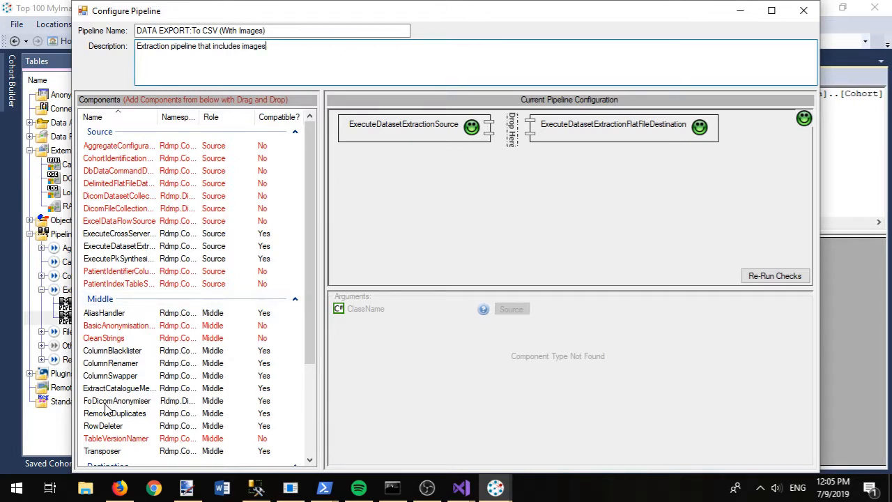
Add the FoDicomAnonymiser component between the pipeline's source and destination, with RelativeArchiveURI as its relative archive column name.
drag(105, 405, 517, 137)
click(587, 133)
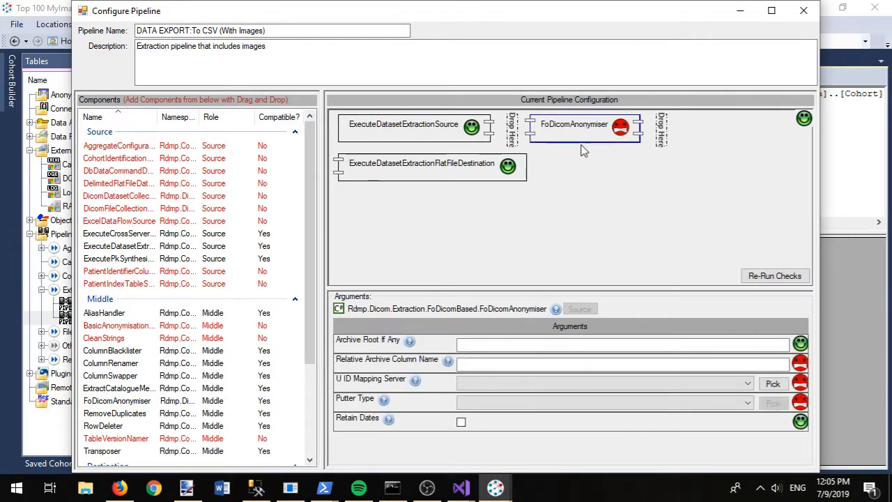
click(495, 363)
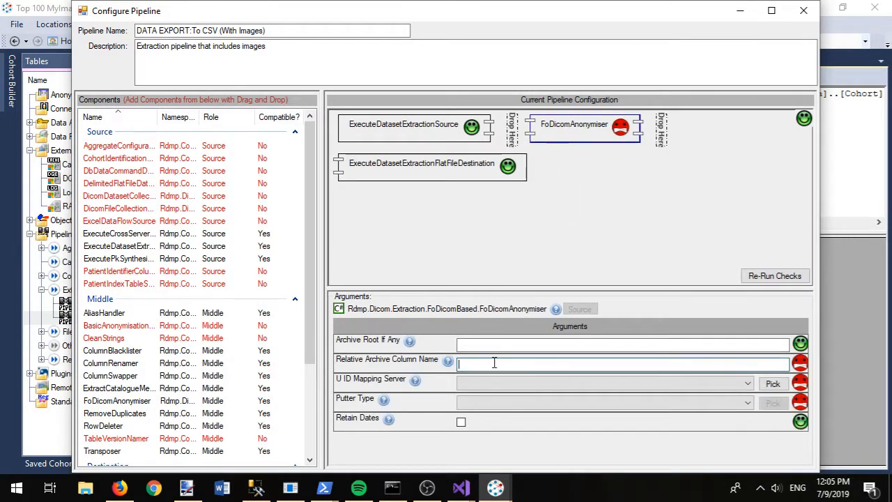
text(Relative)
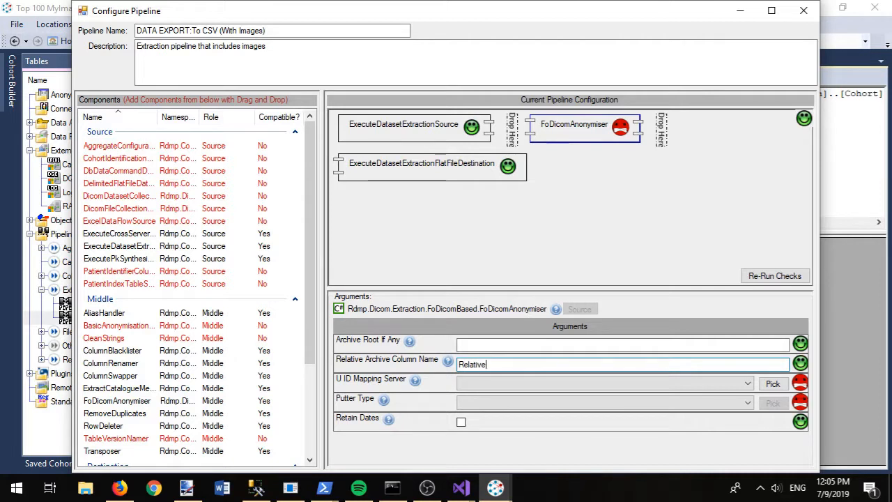
text(ArchiveURI)
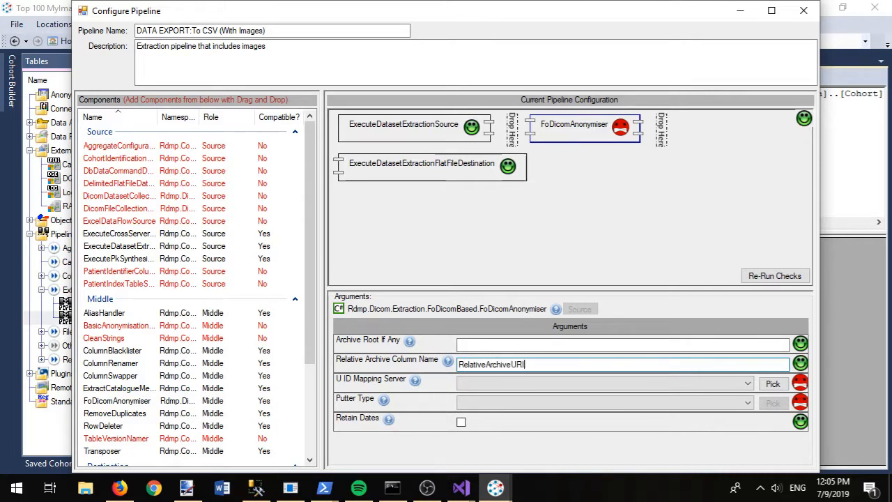
Set the anonymiser's putter type to PutInReleaseIdentifierSubfolders and close the pipeline configuration.
click(519, 384)
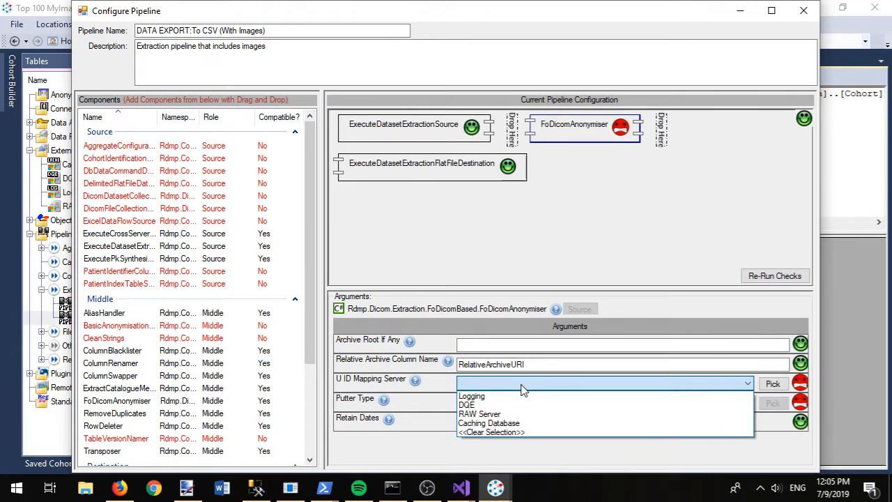
click(522, 387)
click(488, 403)
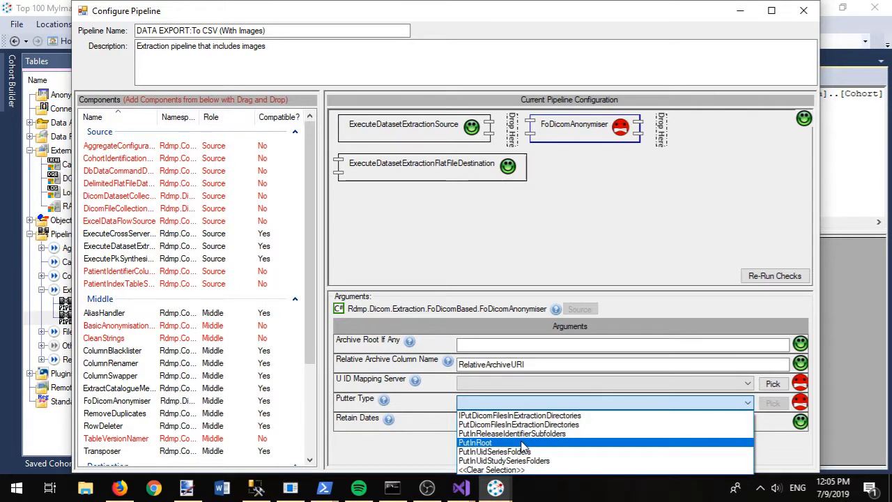
click(529, 434)
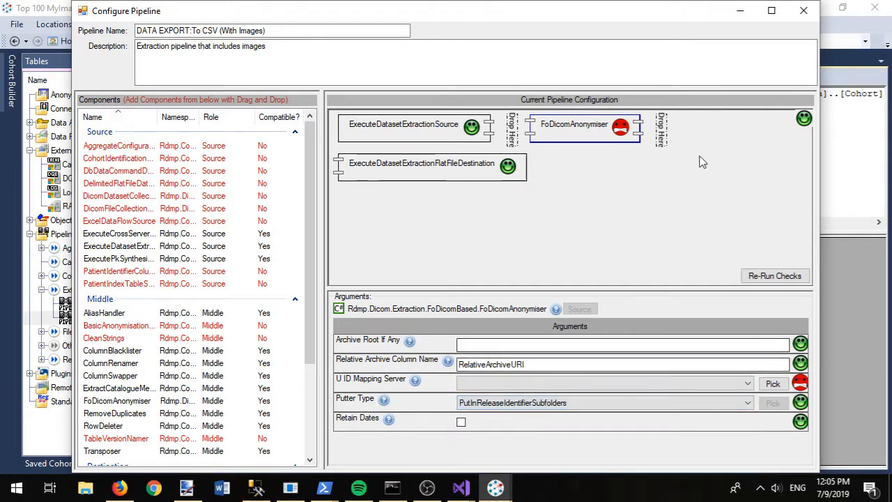
click(845, 138)
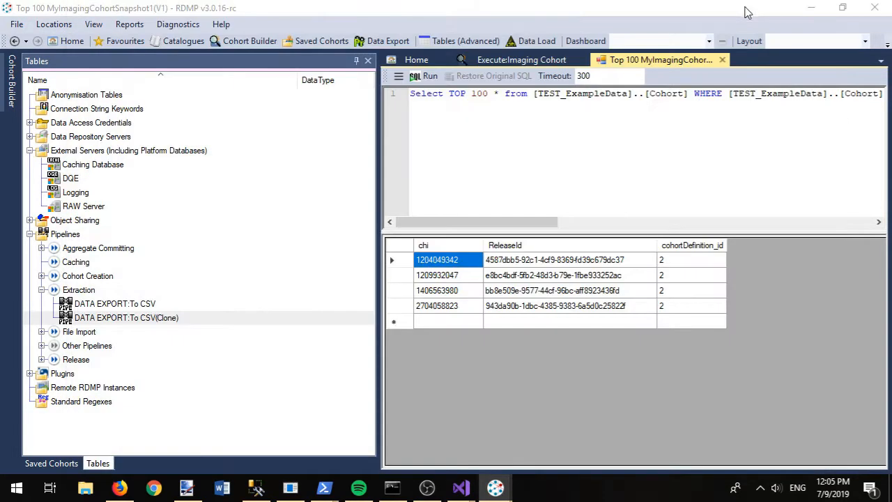
click(740, 11)
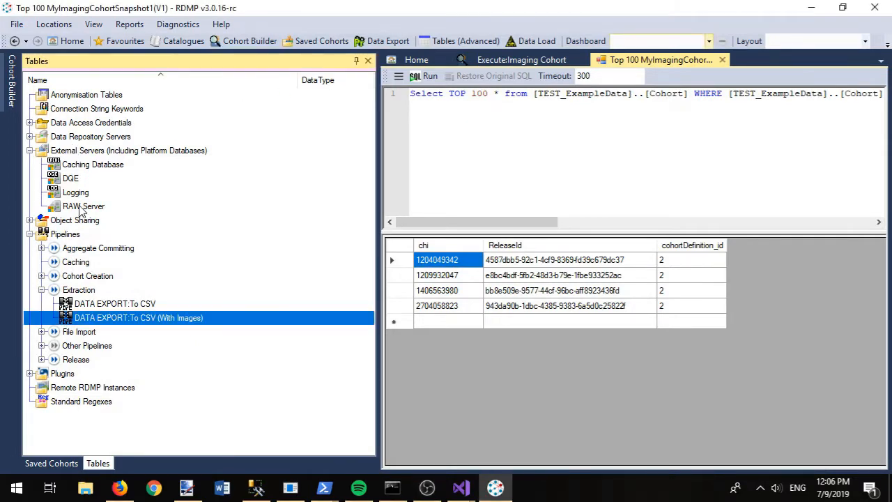
Create a new Rdmp.Dicom/db external server with database TEST_UIDMap on localhost\sqlexpress, approving the UID mapping table's creation script.
right_click(78, 151)
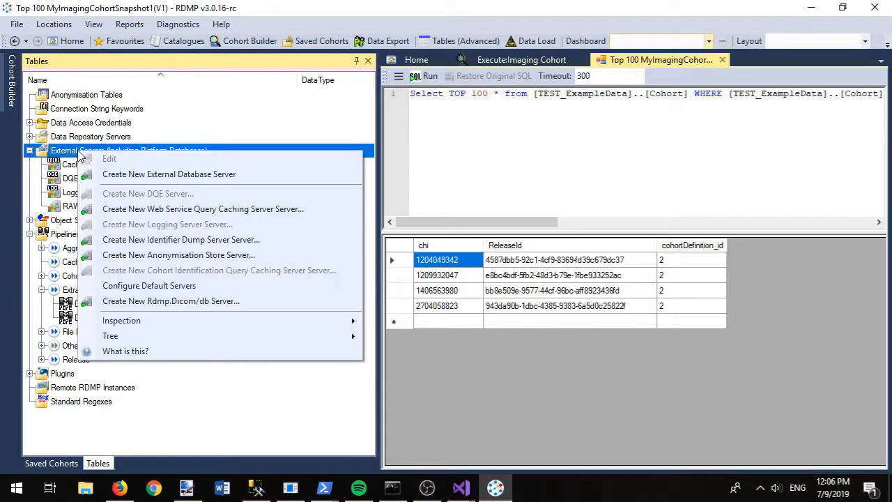
click(146, 301)
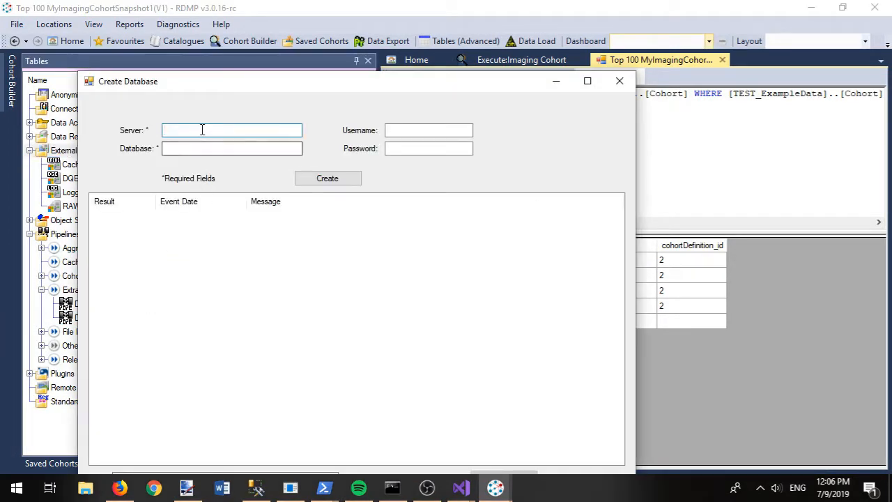
text(localho)
key(Down)
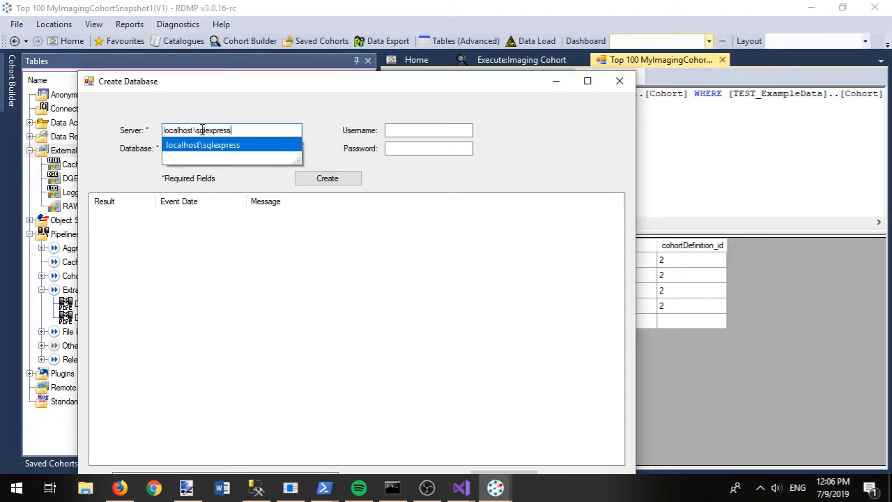
key(Tab)
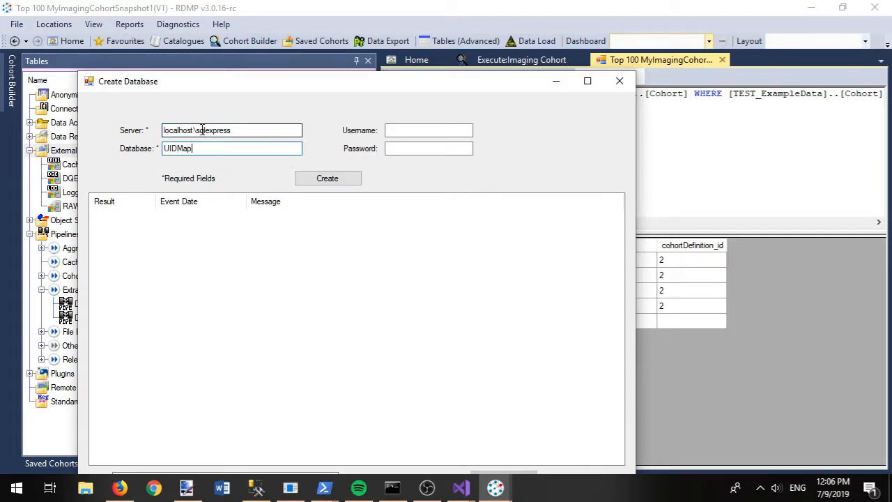
text(TEST_)
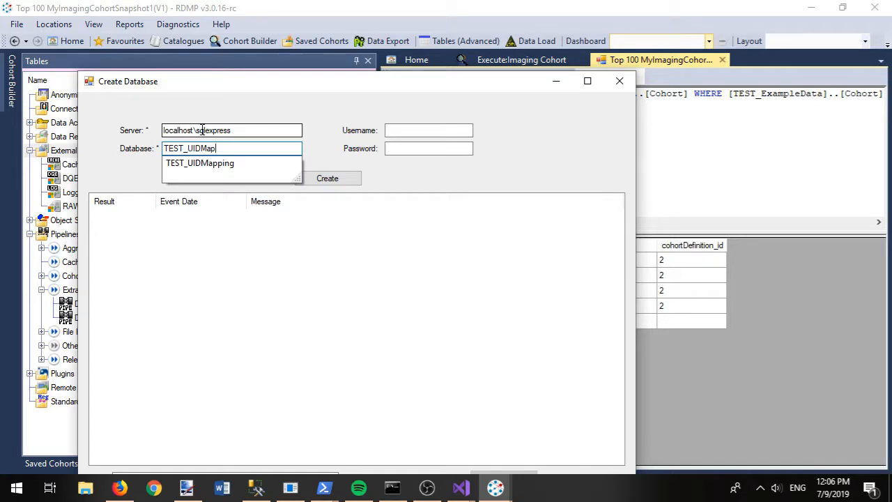
click(340, 181)
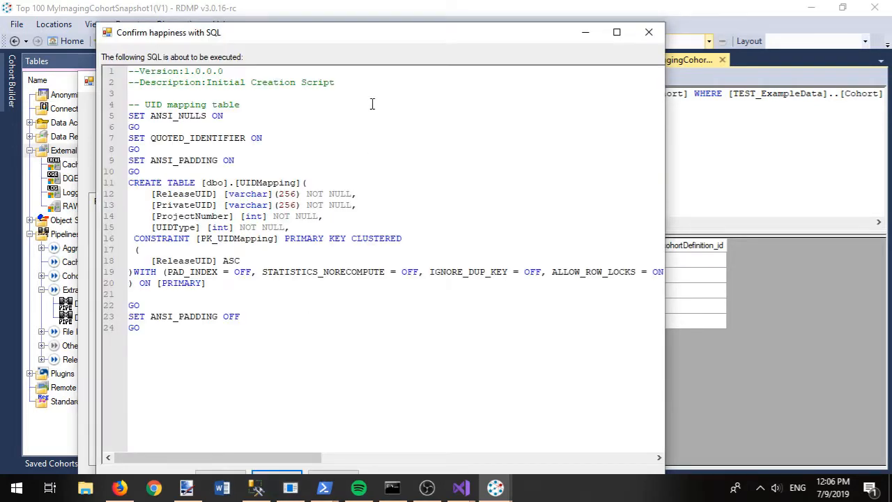
double_click(351, 33)
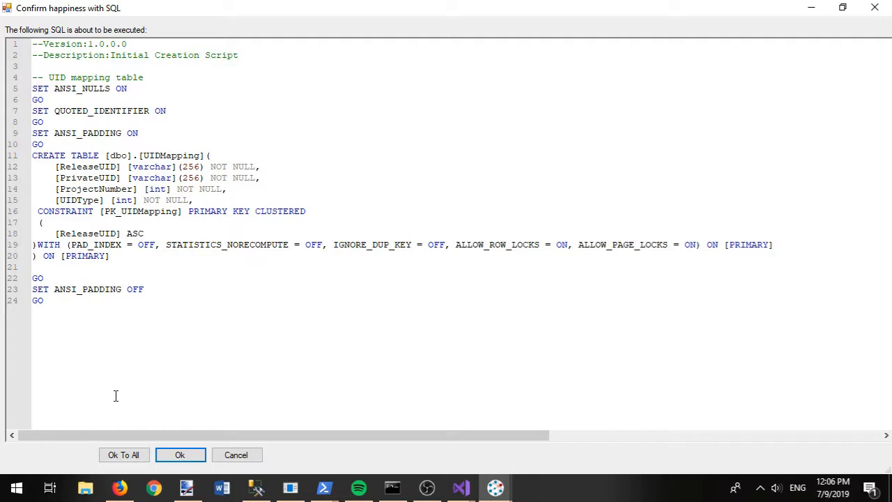
click(172, 459)
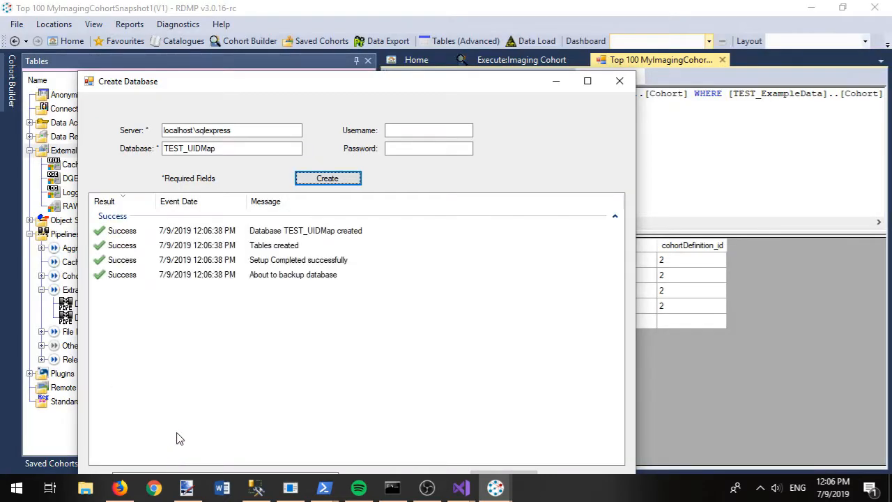
click(455, 286)
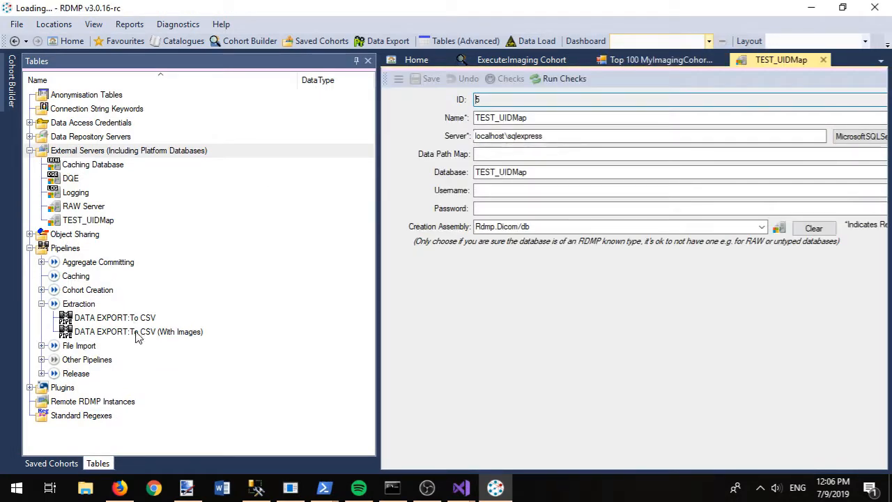
Set TEST_UIDMap as the FoDicomAnonymiser's UID mapping server in the With Images pipeline and re-run the pipeline checks.
double_click(137, 334)
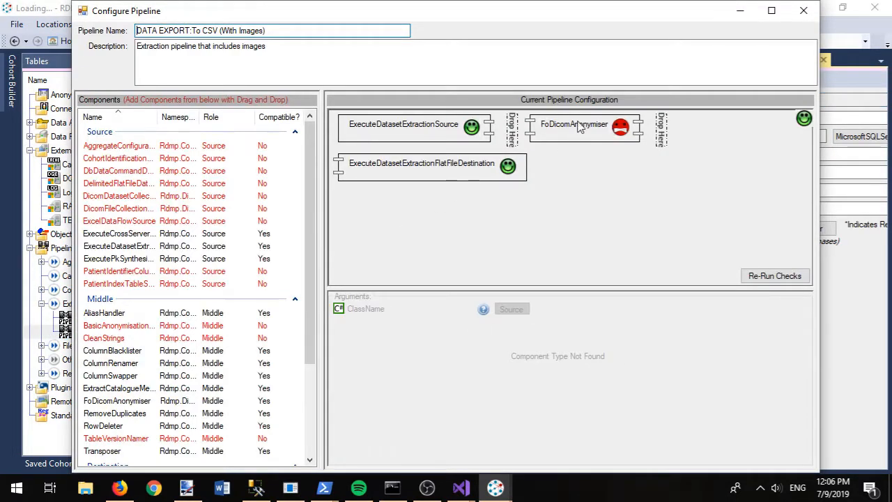
click(578, 125)
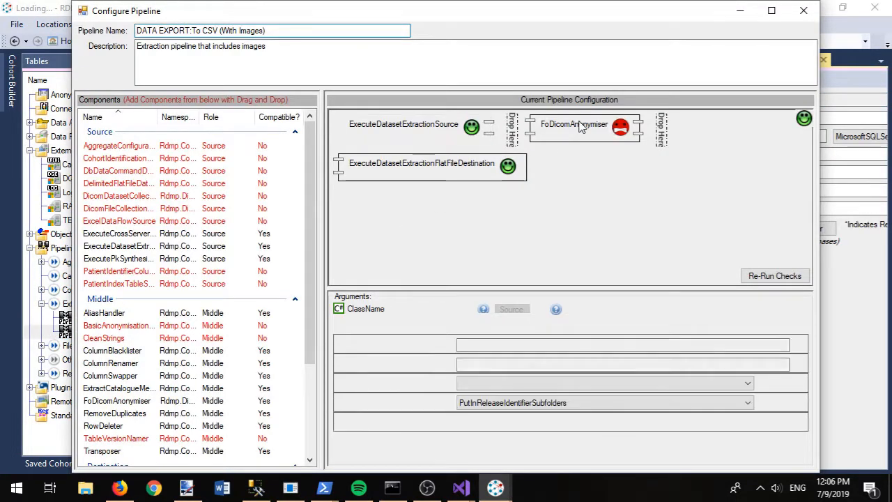
click(476, 383)
click(500, 431)
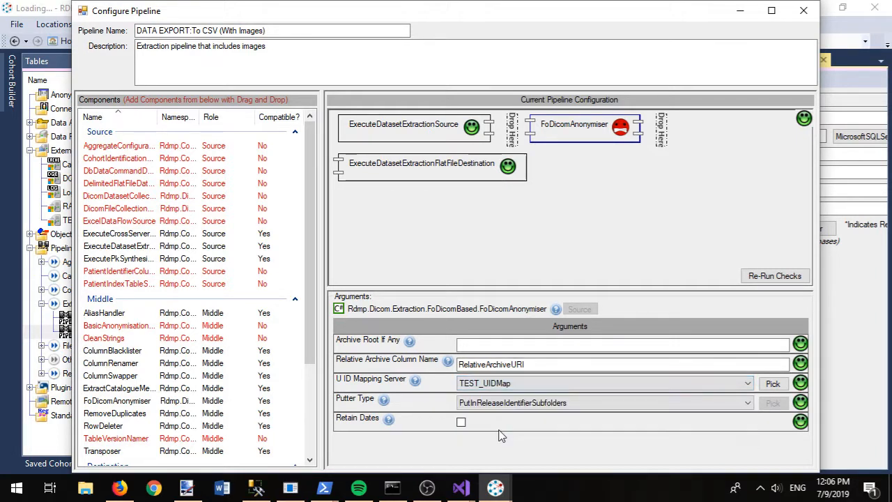
click(764, 276)
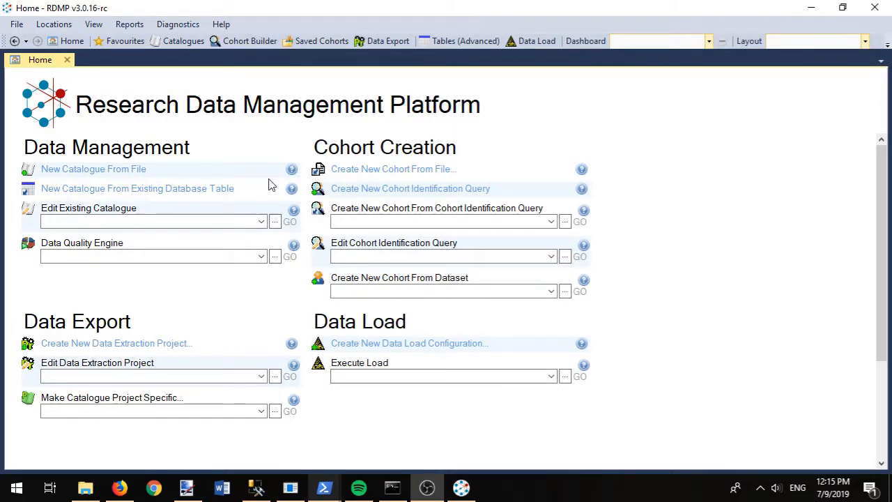
Create a new extraction configuration for ImagingProject in the data export collection.
click(392, 42)
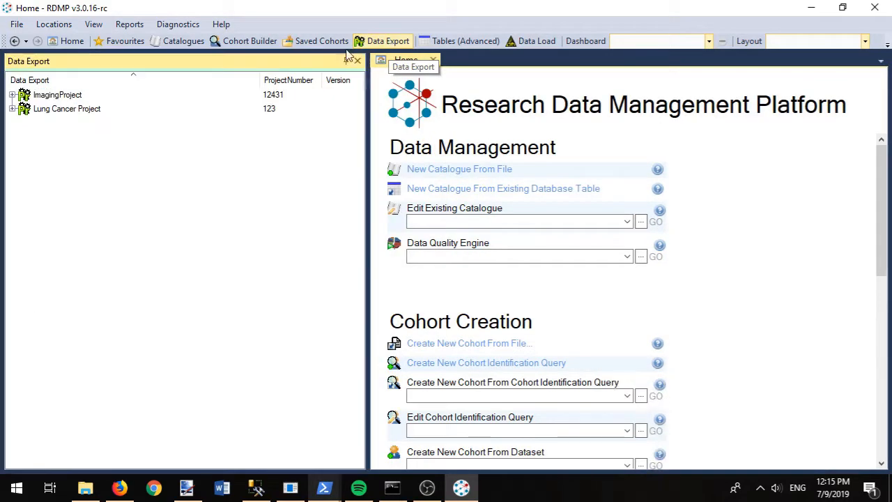
click(12, 95)
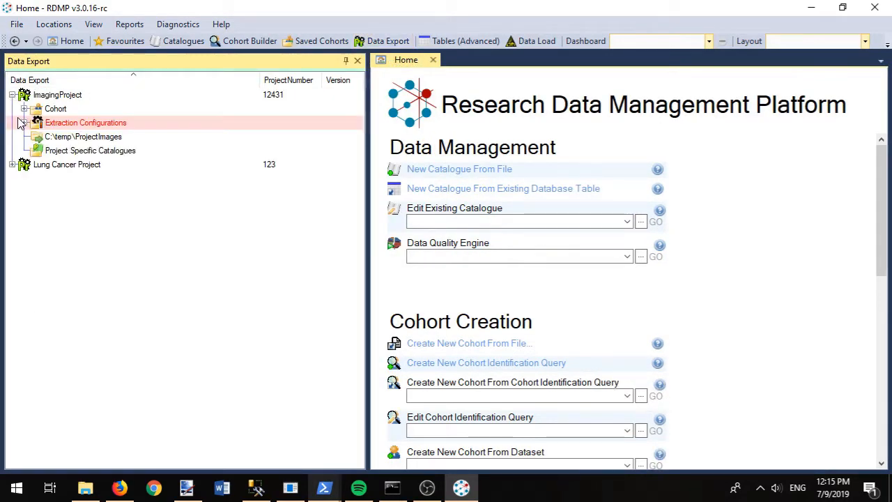
click(25, 122)
right_click(71, 123)
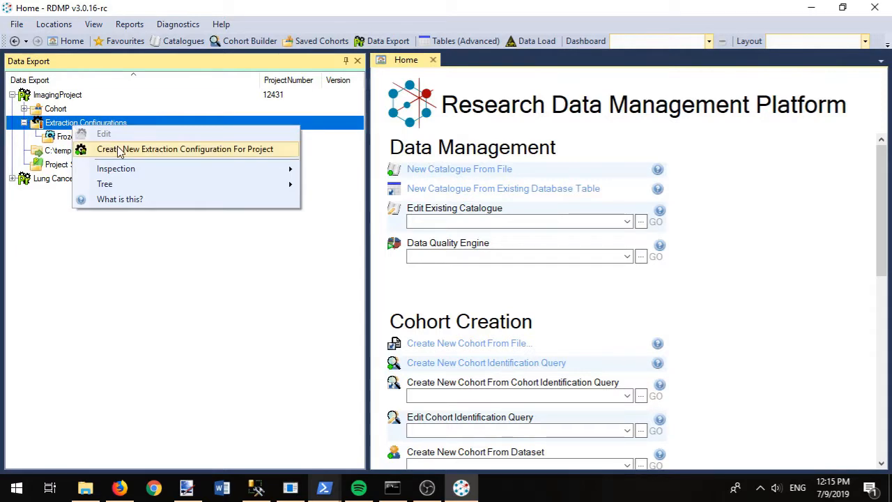
click(118, 149)
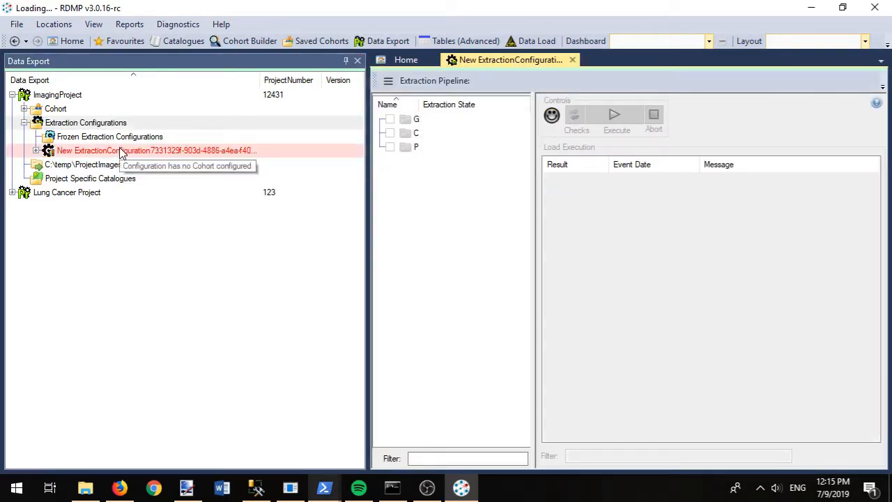
Rename the new extraction configuration as Image Extraction 1.
click(108, 153)
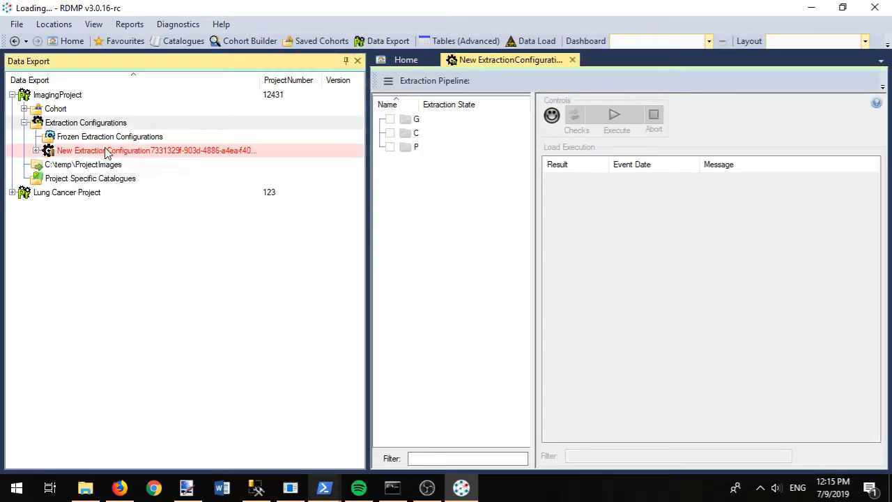
click(37, 151)
key(F2)
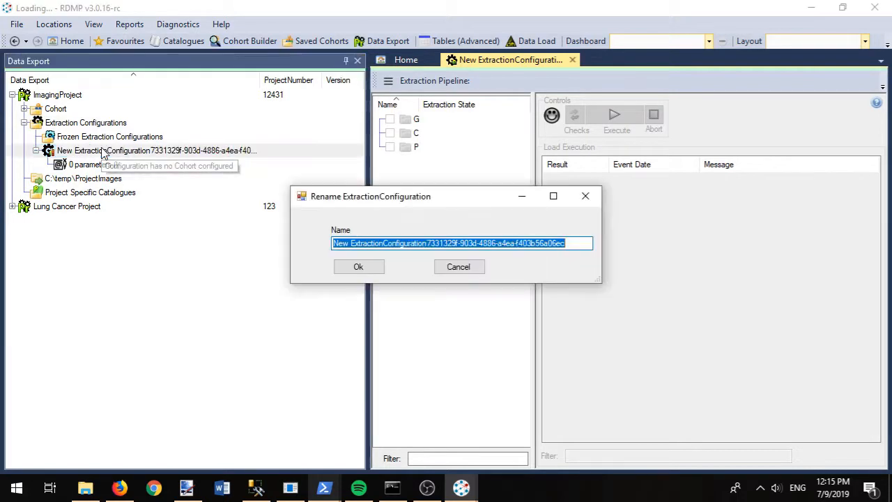
text(Image Ex)
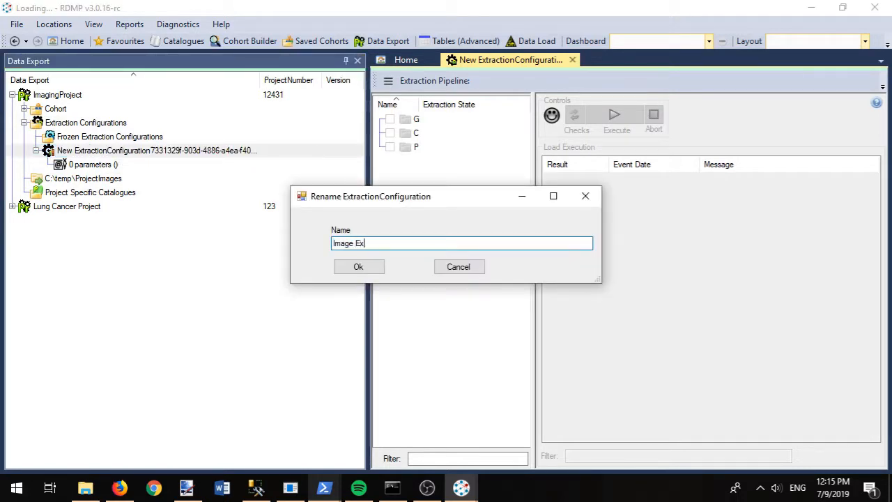
text(traction)
key(Return)
Choose MyImagingCohortSnapshot1 as the cohort for the Image Extraction 1 configuration.
click(105, 151)
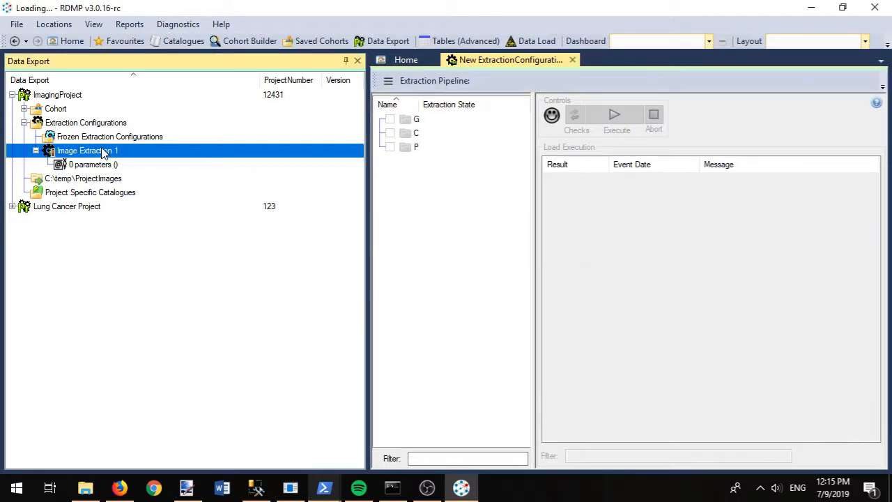
right_click(103, 151)
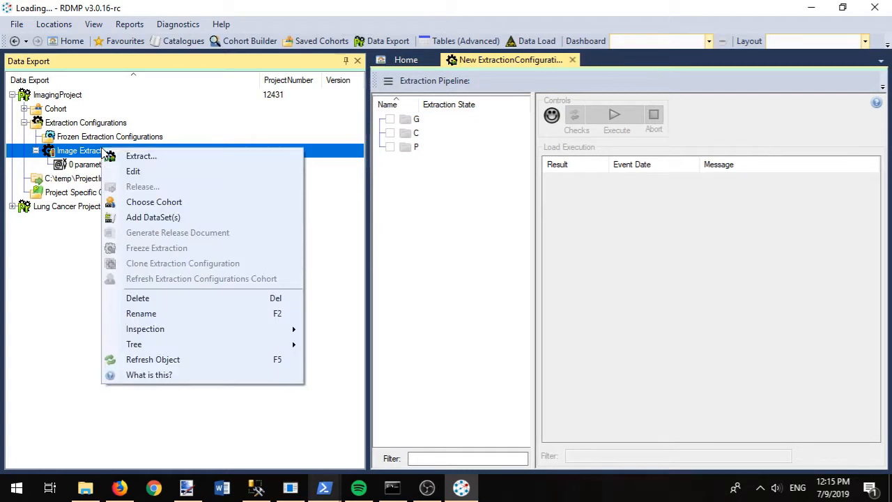
click(152, 202)
double_click(435, 101)
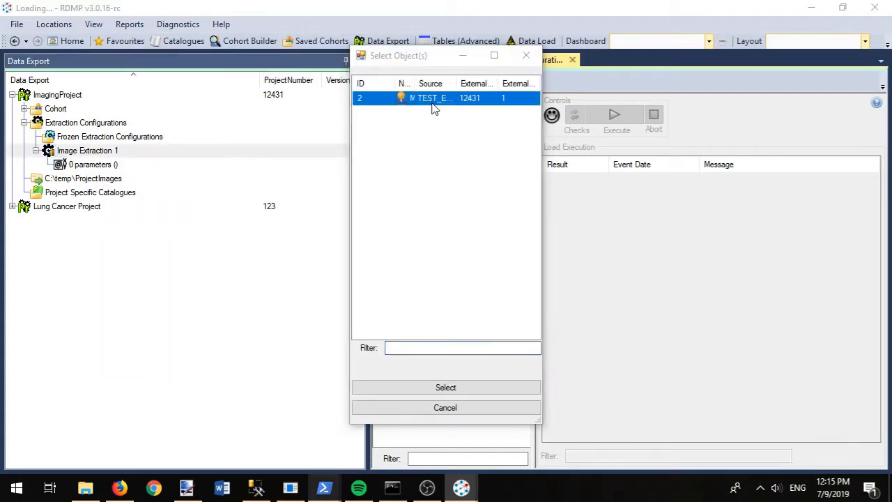
Add the Biochemistry, Demography, Prescribing, HospitalAdmissions and CT_ImageTable datasets to the Image Extraction 1 configuration.
right_click(86, 152)
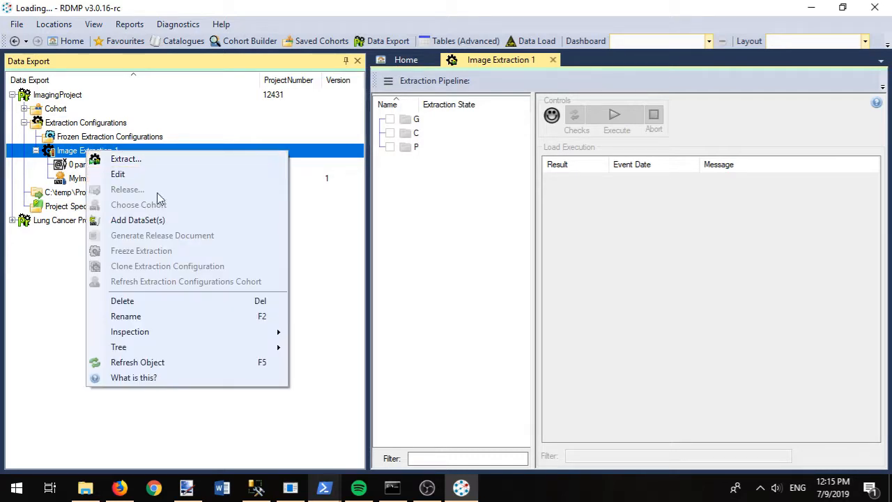
click(159, 219)
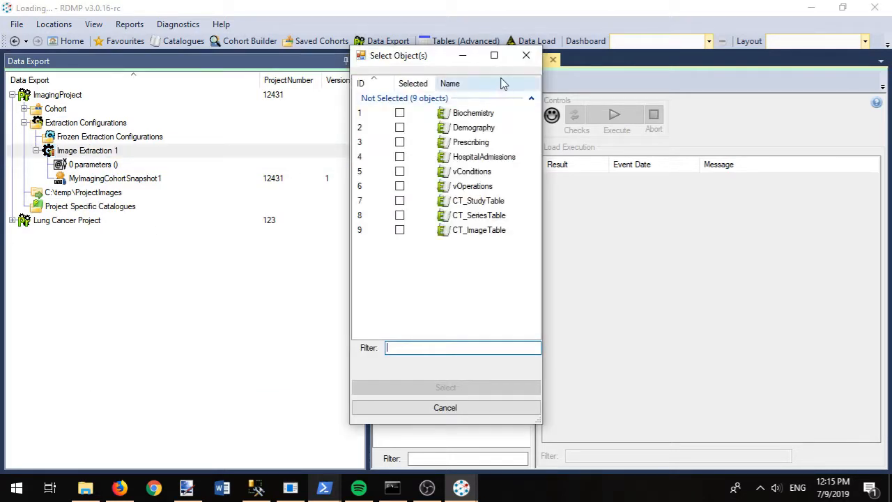
click(401, 117)
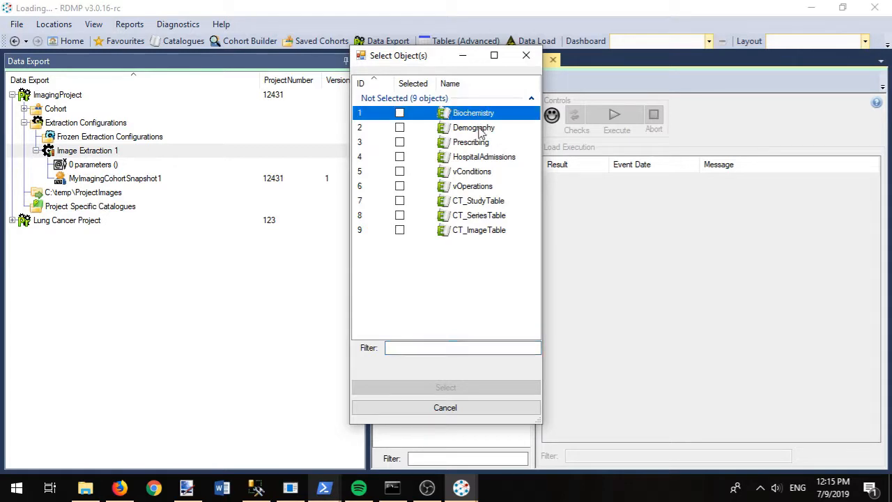
shift+click(476, 162)
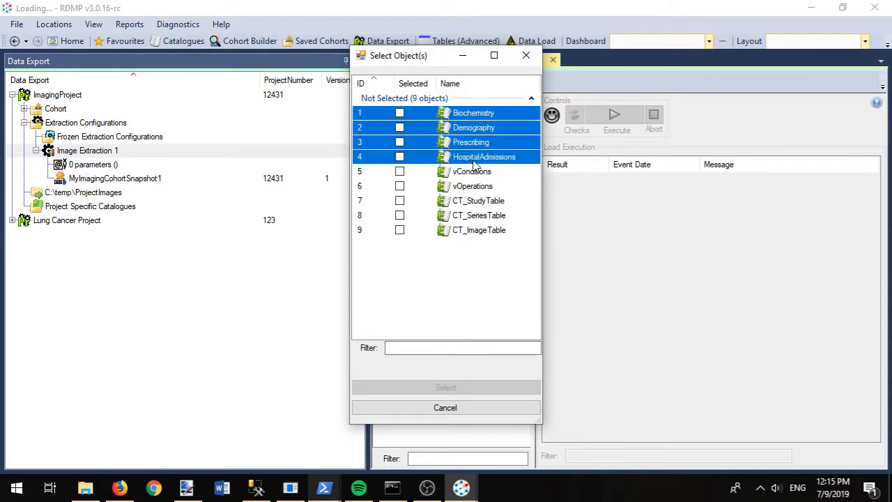
key(space)
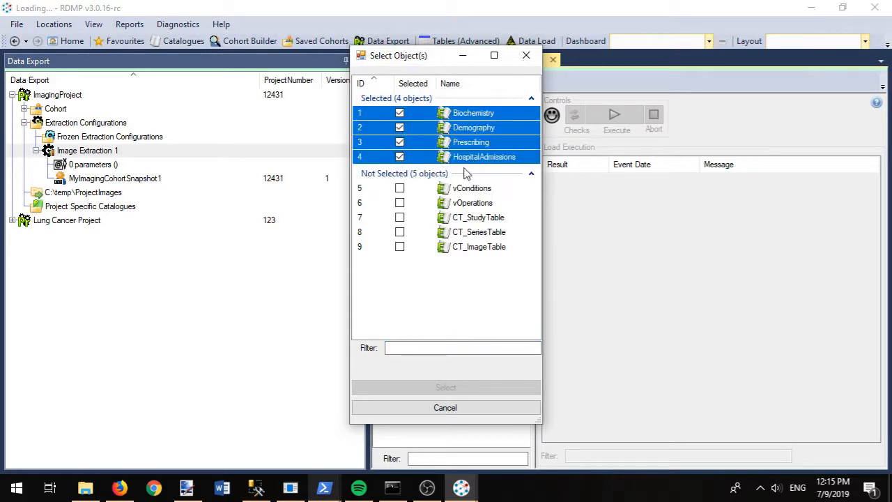
click(399, 248)
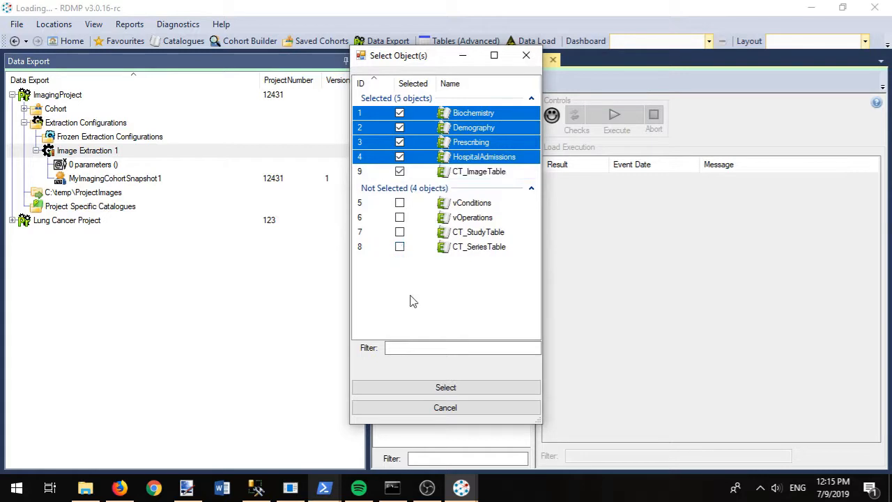
click(430, 389)
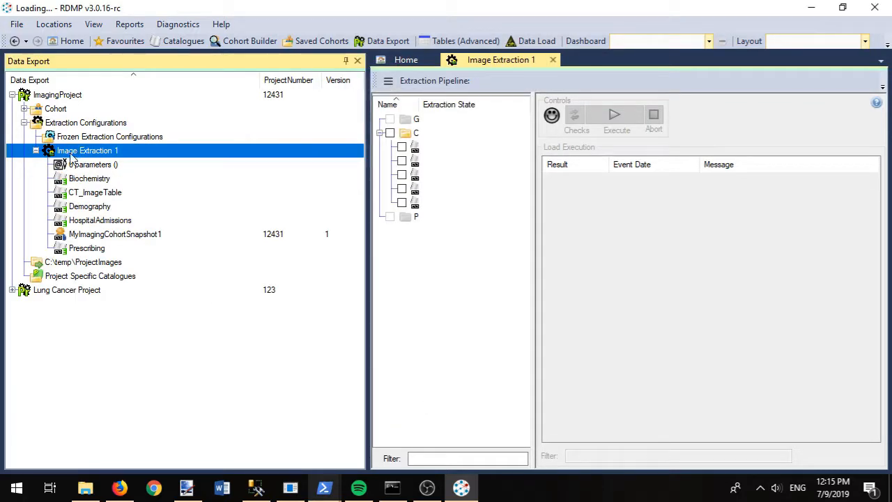
Open the extraction of Image Extraction 1 with its full view and choose the DATA EXPORT:To CSV (With Images) pipeline.
right_click(72, 155)
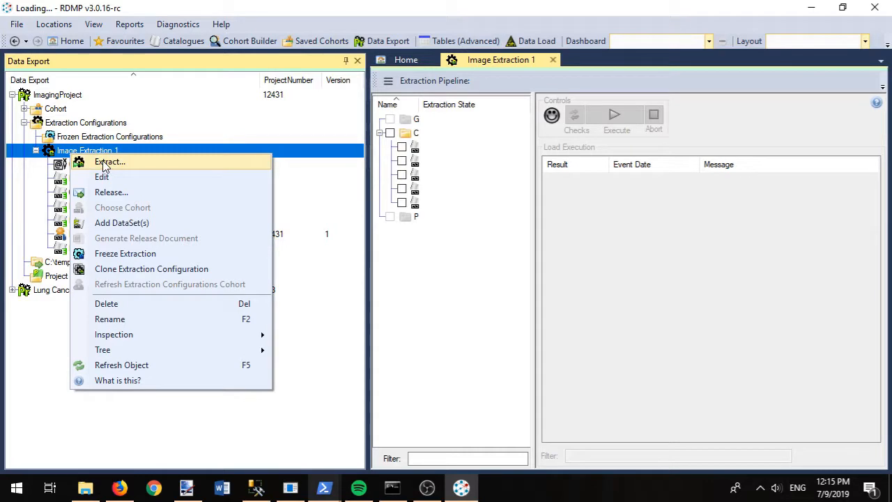
click(104, 162)
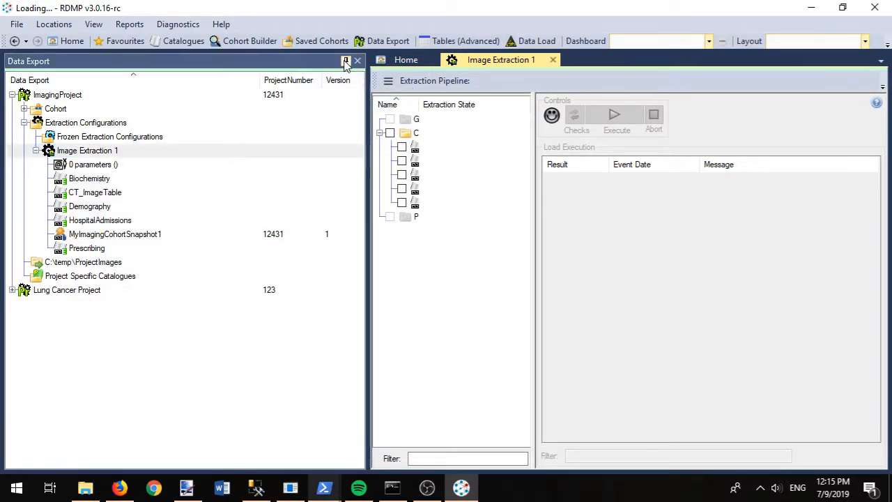
click(345, 62)
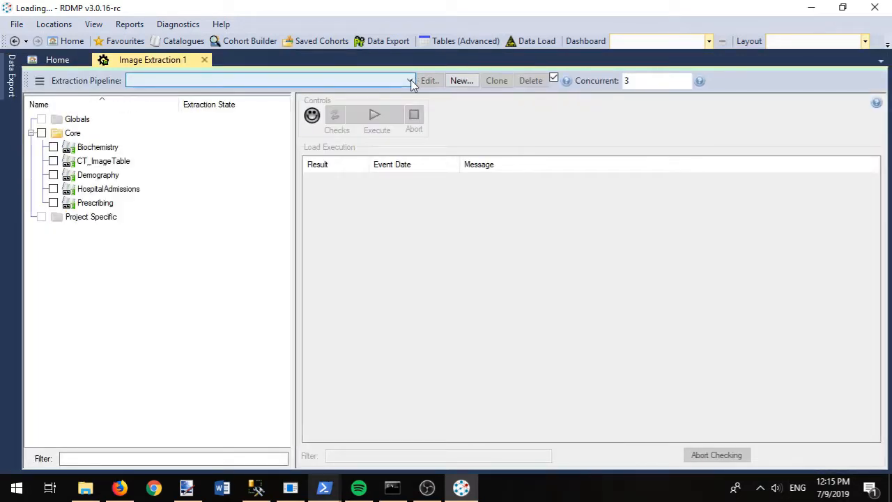
click(410, 81)
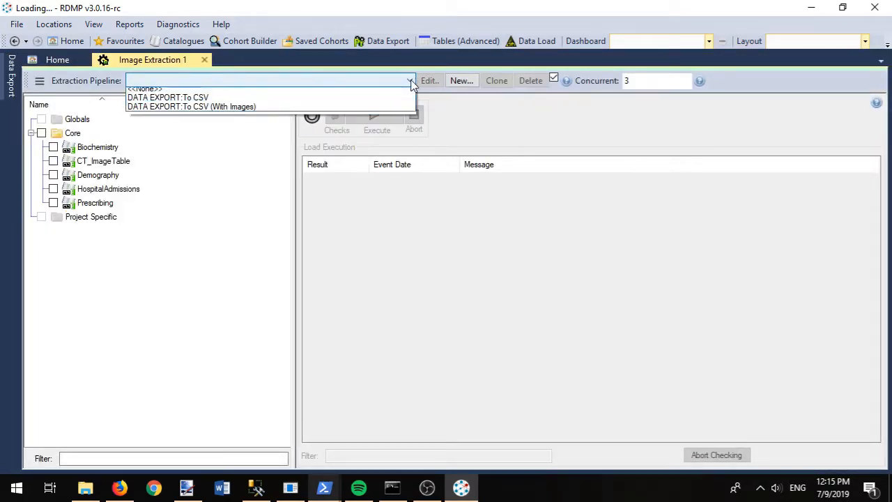
click(251, 111)
Include all Core datasets, run the extraction checks and execute the extraction.
click(42, 133)
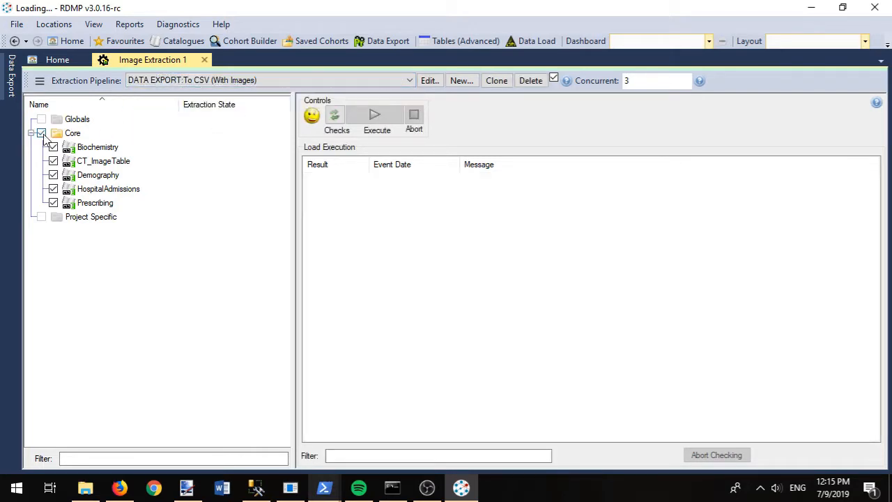
click(337, 115)
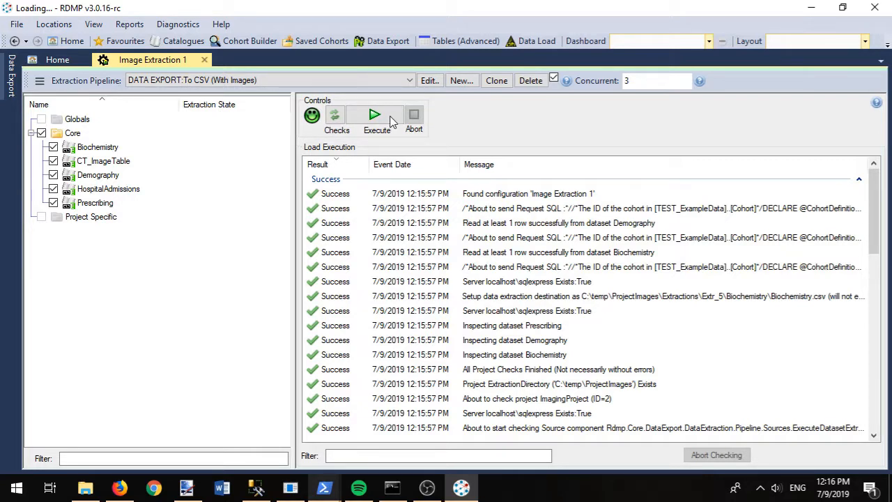
click(392, 121)
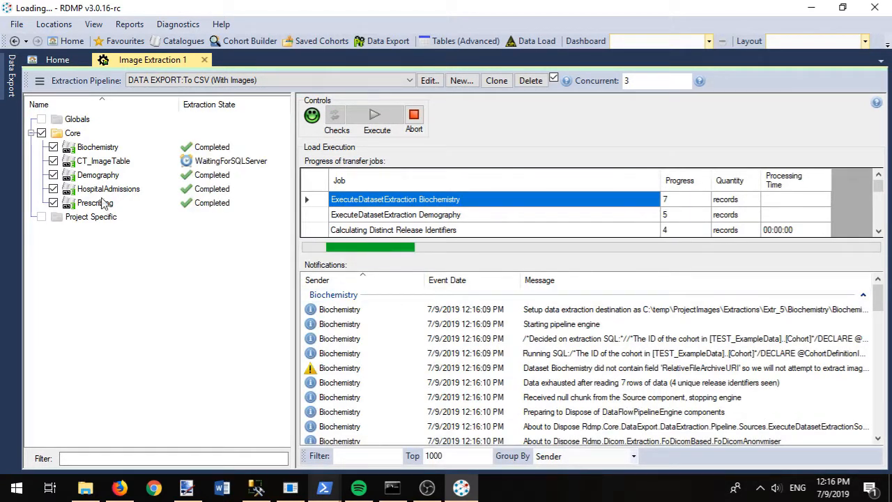
Review CT_ImageTable's extraction notifications and read the output path in its completion message.
click(105, 161)
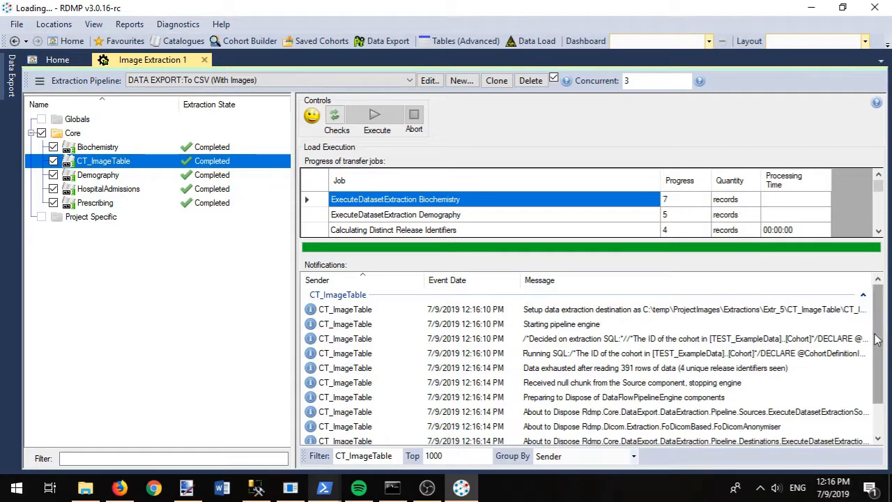
drag(877, 339, 881, 373)
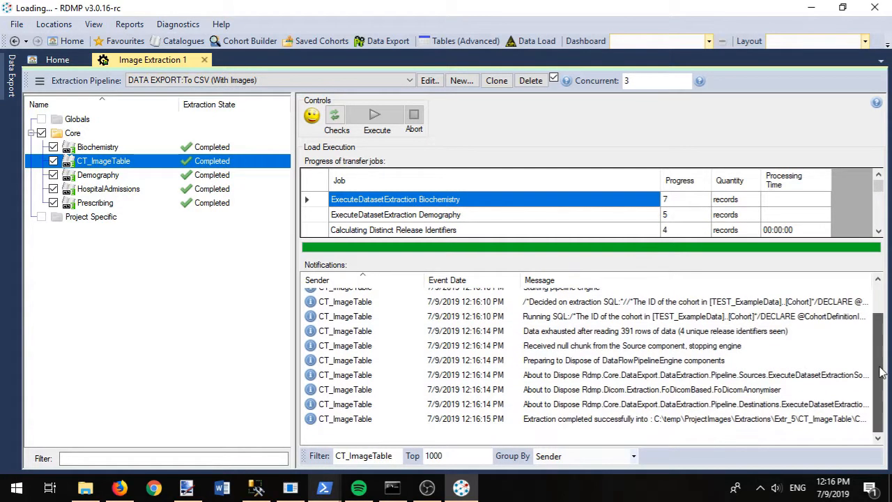
double_click(747, 421)
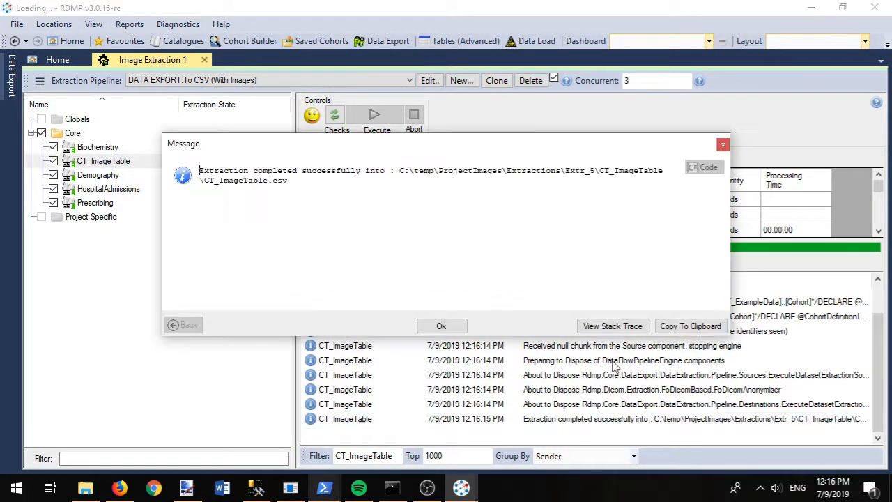
drag(400, 170, 610, 171)
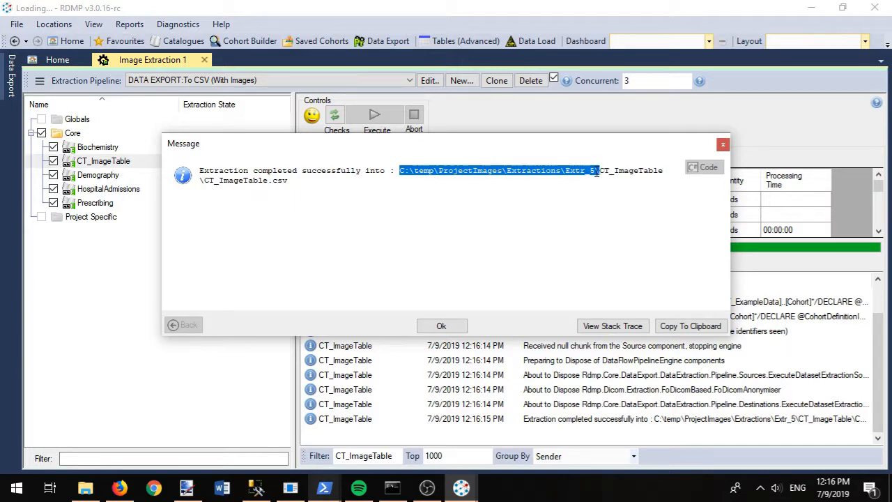
click(440, 327)
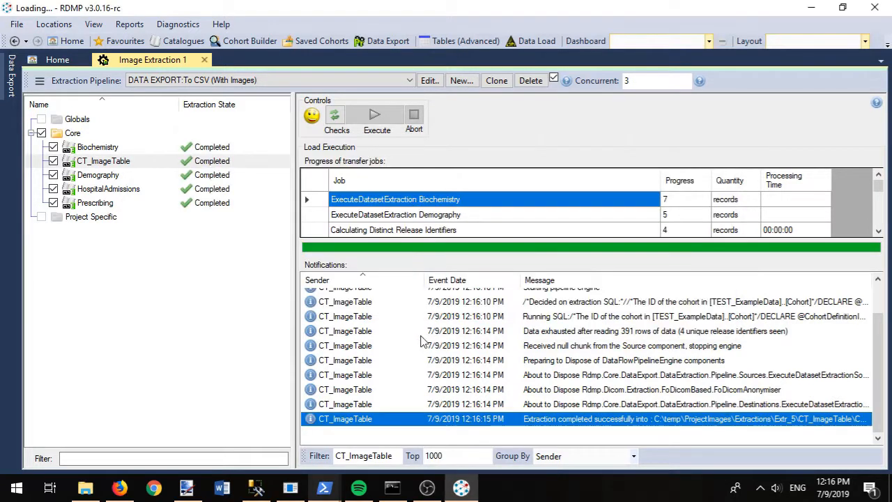
Switch to File Explorer and go to the folder C:\temp\ProjectImages\Extractions\Extr_5.
mouse_move(85, 490)
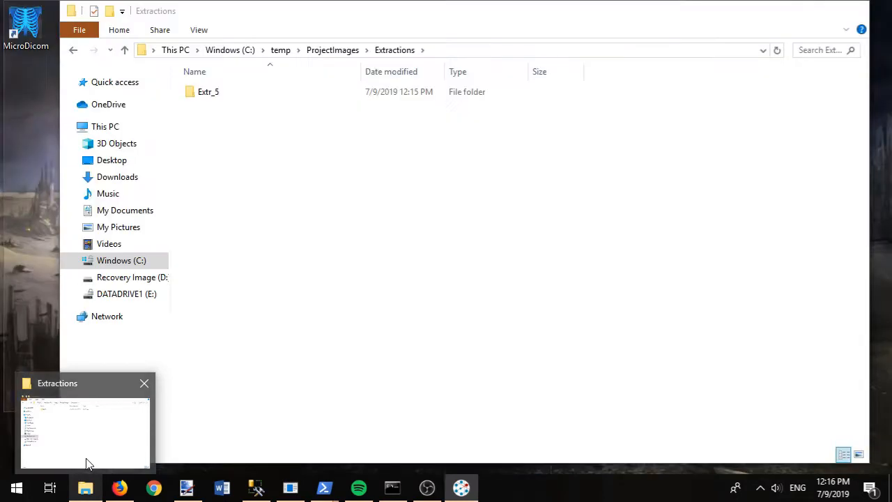
click(80, 429)
click(446, 50)
click(446, 50)
text(\Extr_5\)
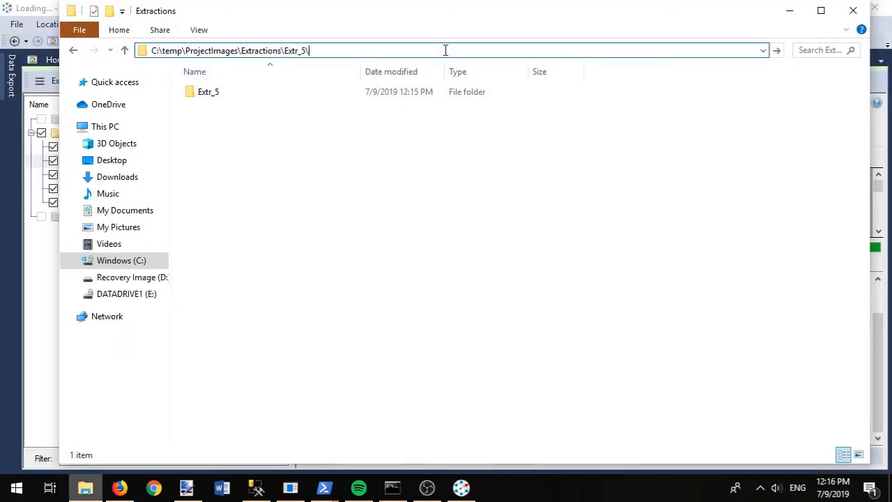
key(Return)
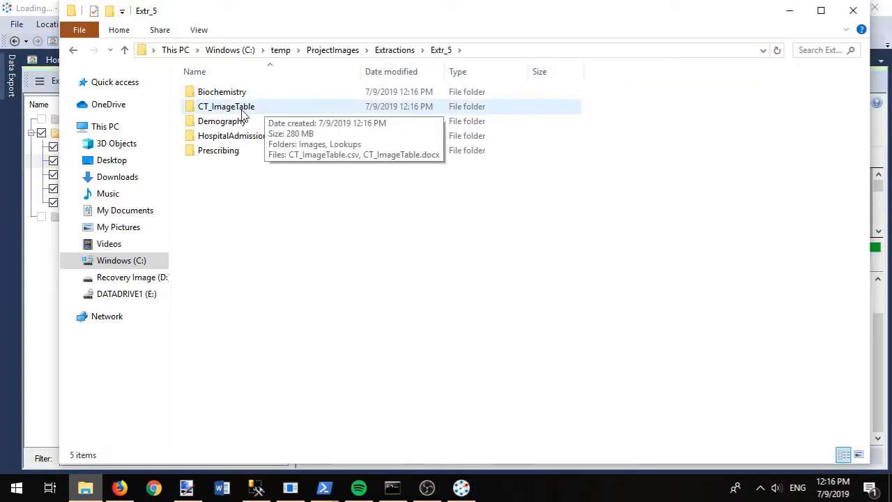
Open an extracted DICOM file from the first release identifier subfolder of CT_ImageTable\Images to inspect its anonymised tags.
double_click(243, 111)
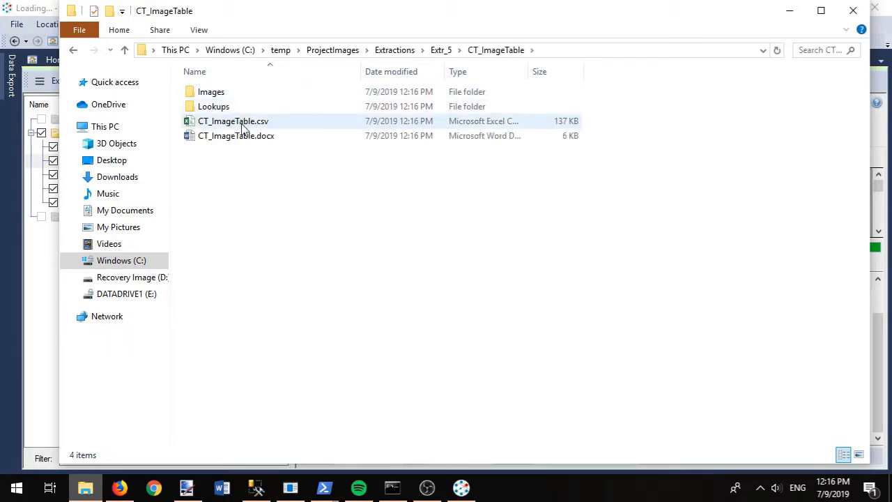
click(234, 100)
double_click(235, 101)
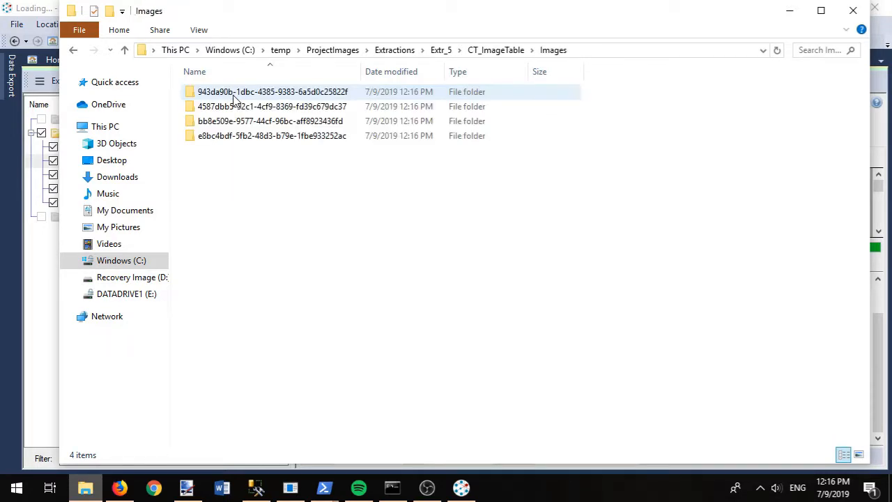
click(300, 92)
double_click(299, 93)
double_click(289, 150)
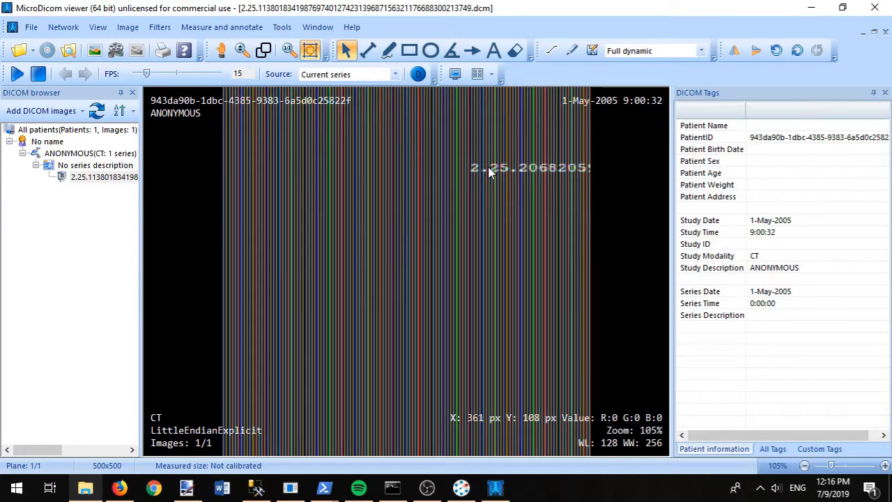
Check the PatientID tag and the image entry of the anonymised DICOM file, and close the viewer.
click(820, 139)
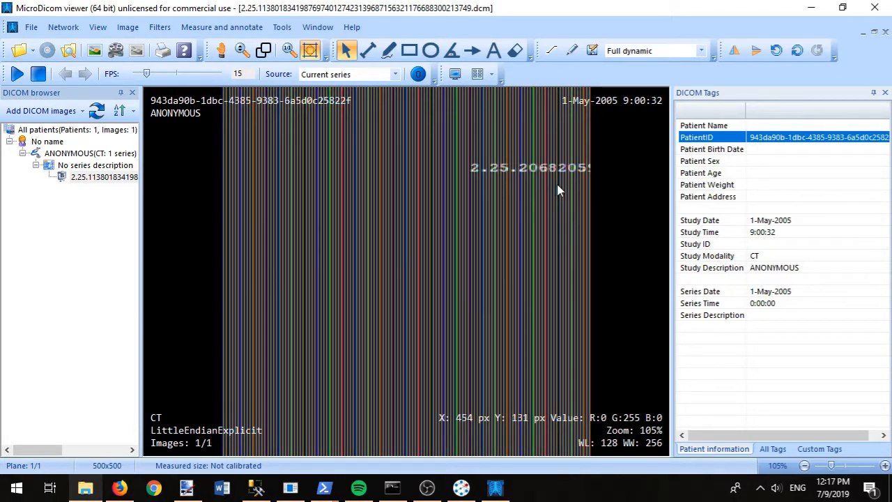
click(88, 184)
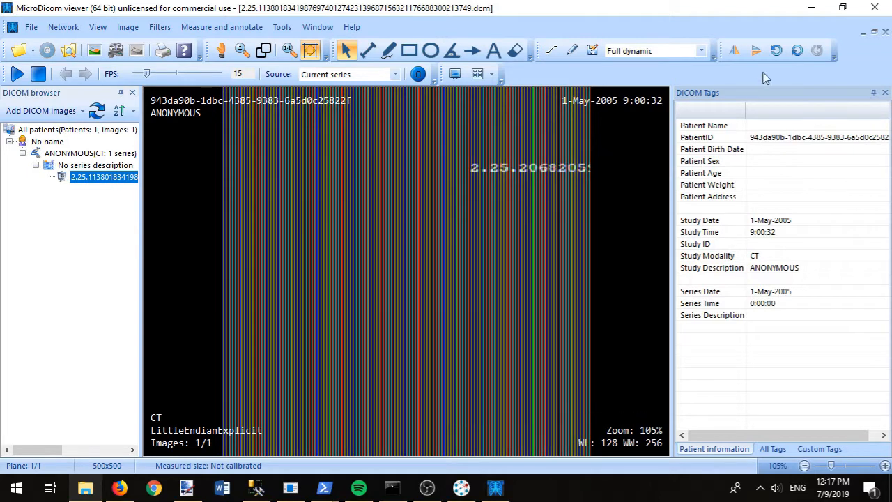
click(867, 14)
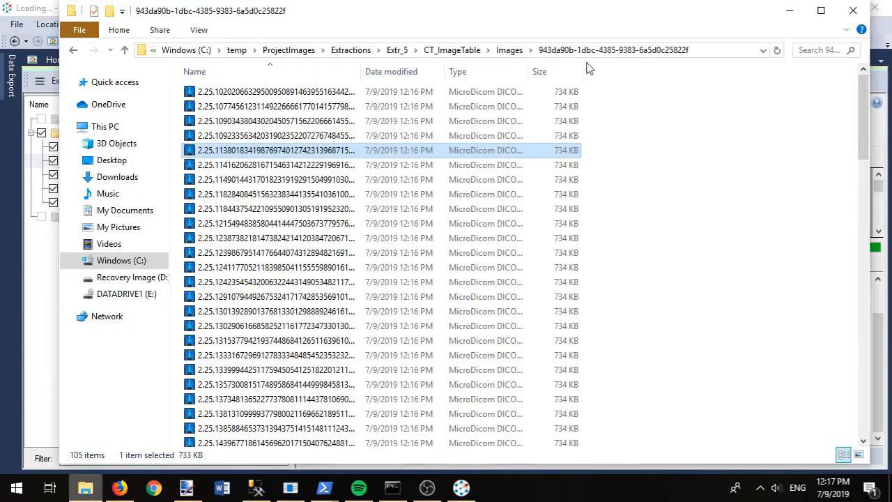
Go back up to the Extr_5 folder in File Explorer and open Biochemistry.csv from its Biochemistry subfolder in Excel.
click(479, 51)
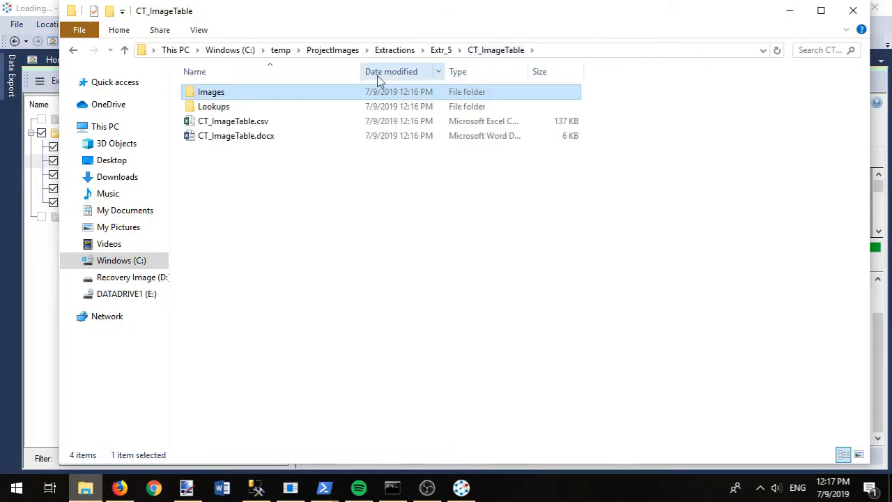
click(441, 51)
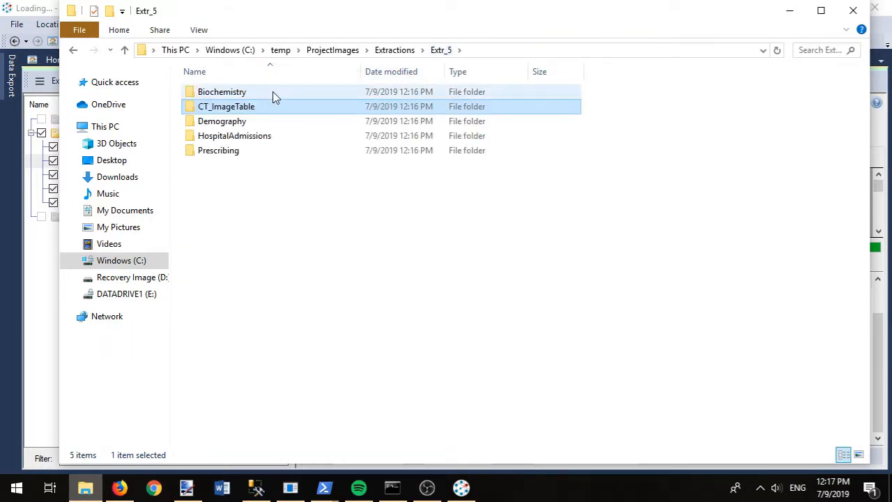
double_click(275, 93)
double_click(256, 108)
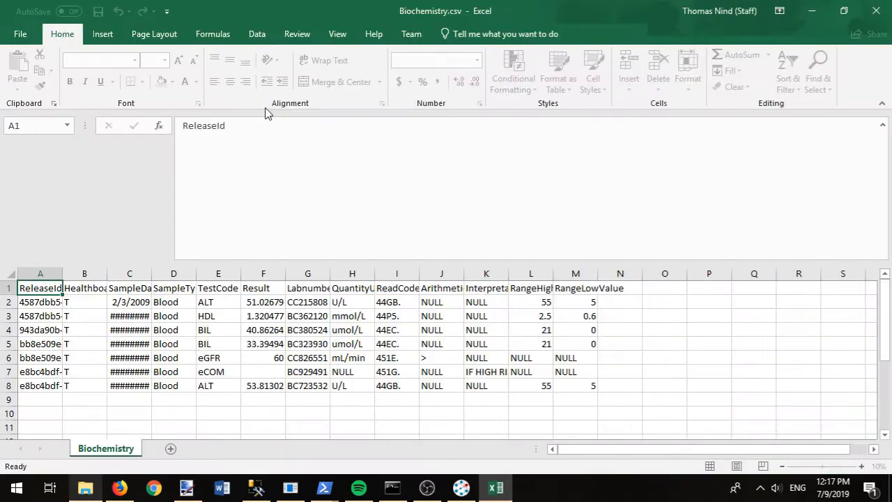
Fit the SampleDate and ReleaseId columns to their contents to read the extracted records, and close Biochemistry.csv without saving.
double_click(153, 275)
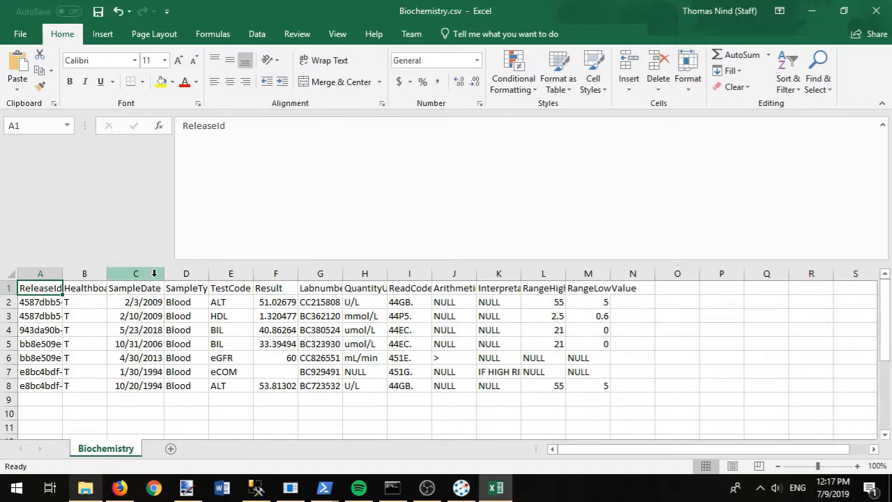
double_click(62, 275)
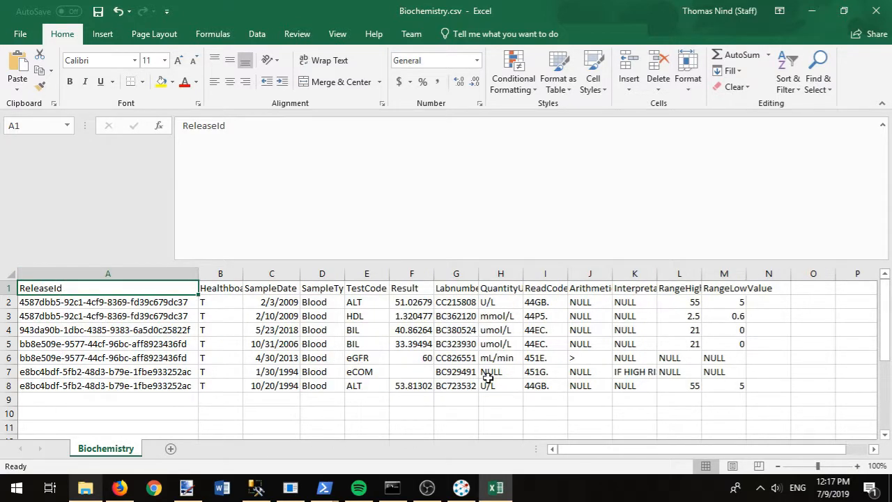
click(875, 15)
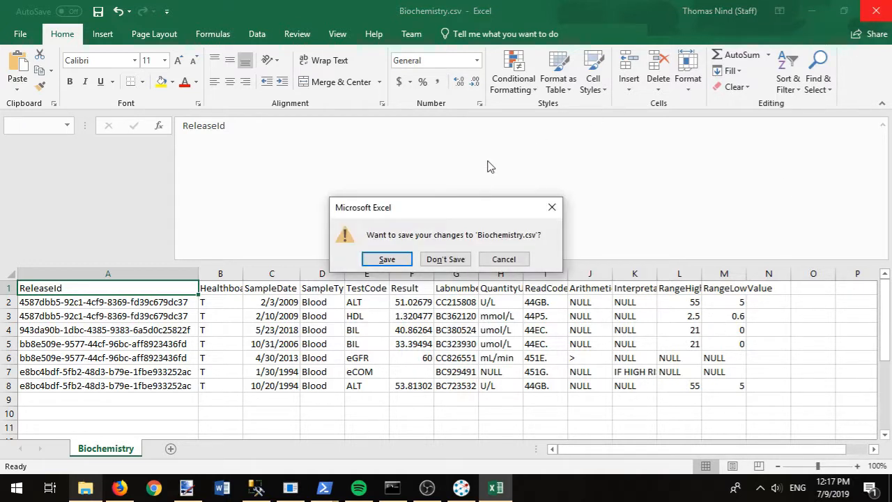
click(450, 259)
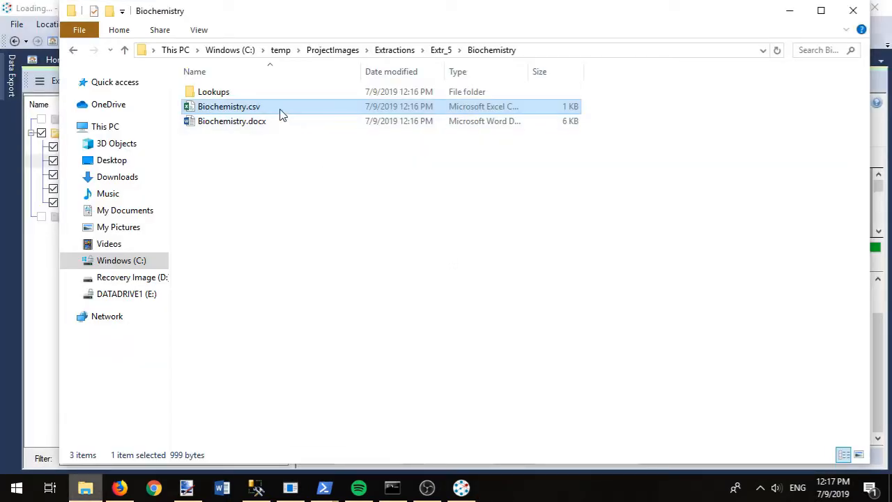
Open Biochemistry.docx in Word, review its file data and column descriptions through TestCode, and close the document.
double_click(261, 121)
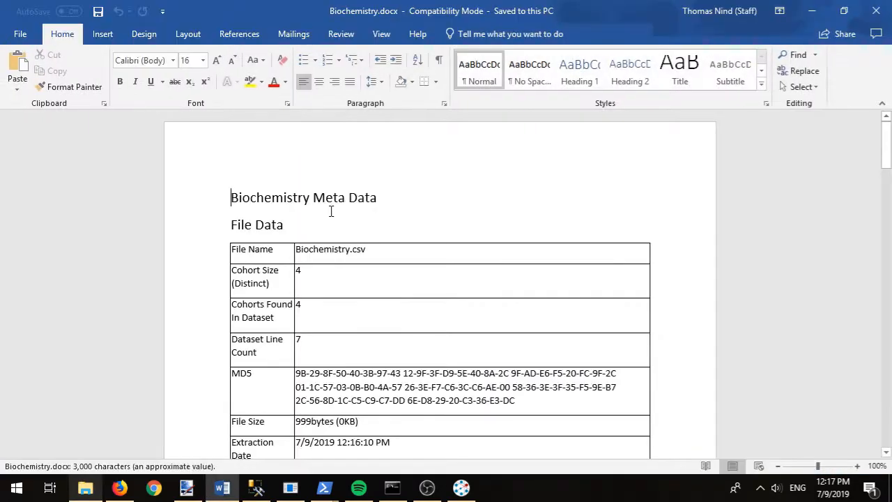
scroll(617, 250, down, 2)
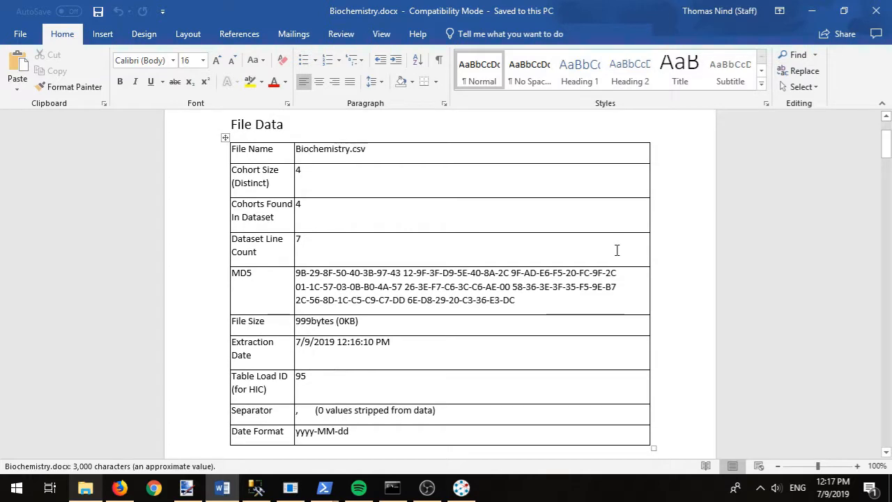
scroll(617, 250, down, 3)
scroll(459, 214, down, 18)
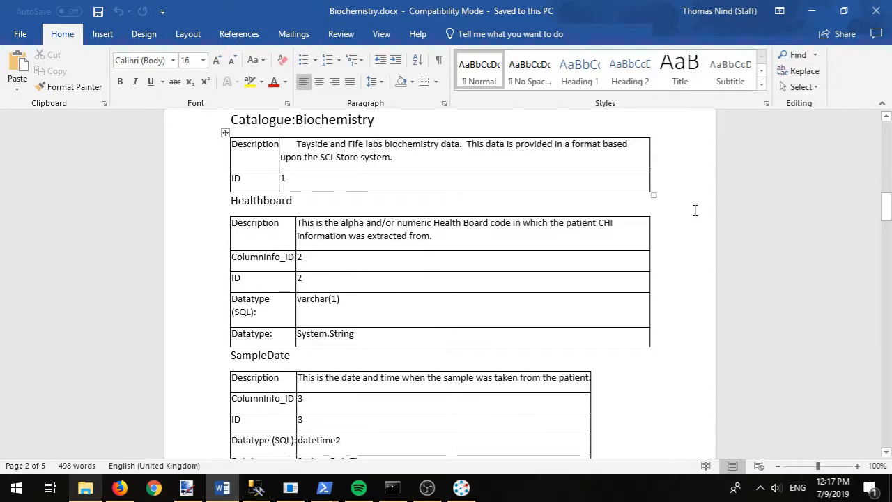
scroll(695, 211, down, 7)
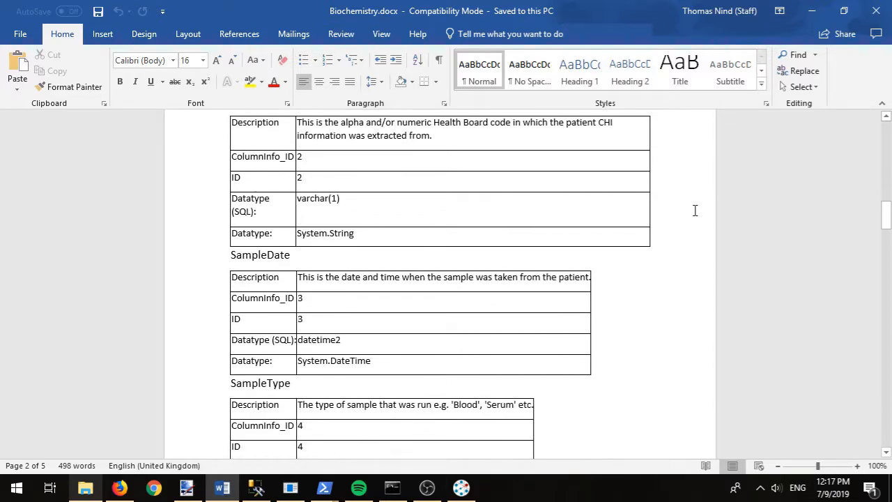
scroll(695, 210, down, 4)
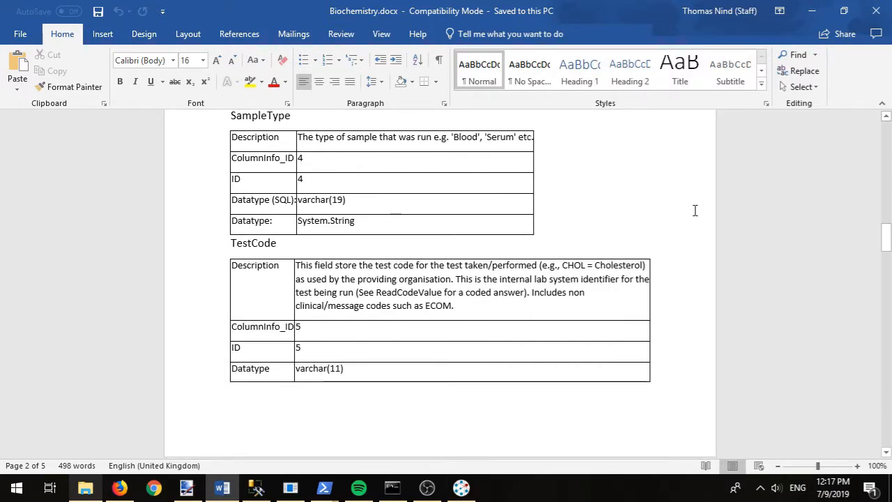
click(876, 10)
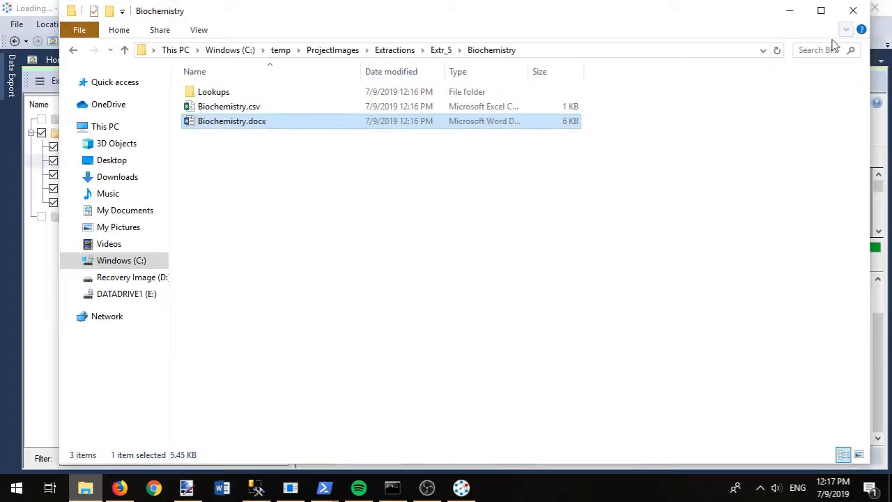
Open CT_ImageTable.csv from Extr_5's CT_ImageTable folder and fit the SOPInstanceUID, SeriesInstanceUID, ReleaseId and SeriesDate columns to their contents.
click(443, 51)
double_click(267, 114)
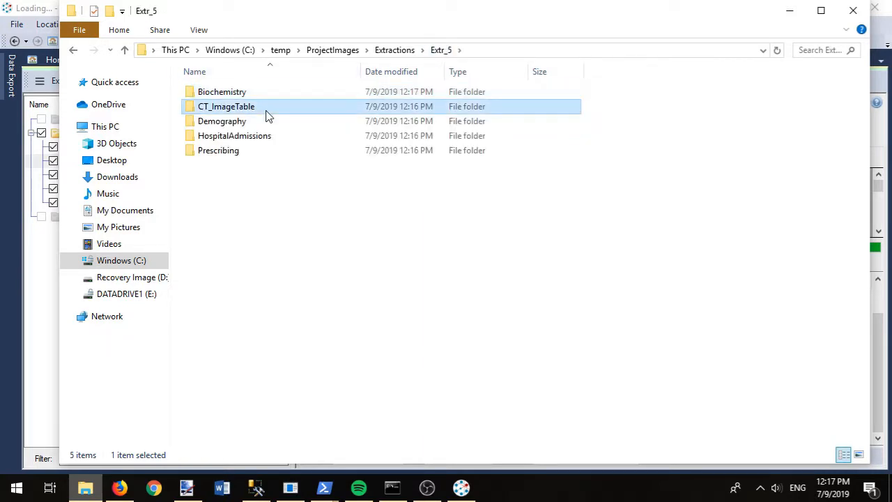
double_click(265, 123)
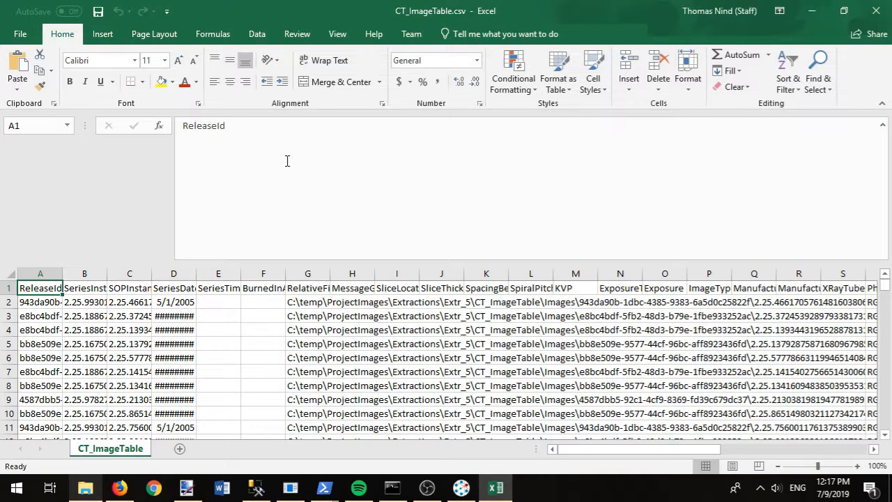
double_click(152, 274)
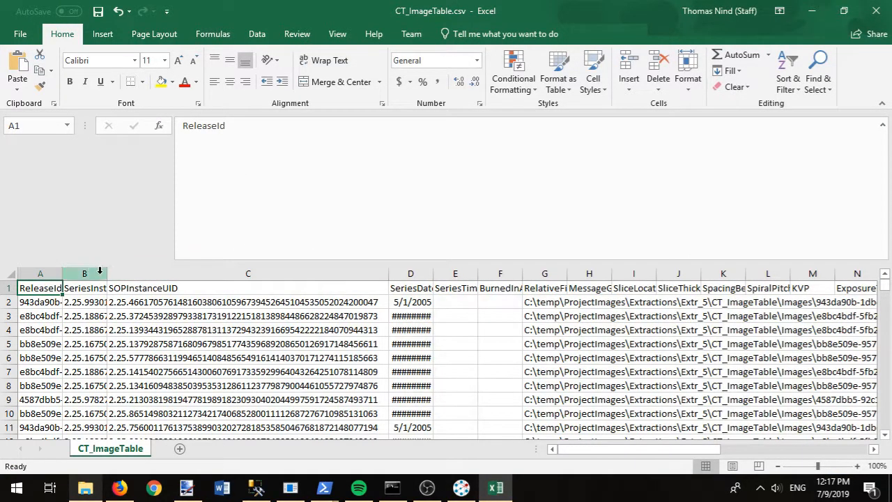
double_click(106, 274)
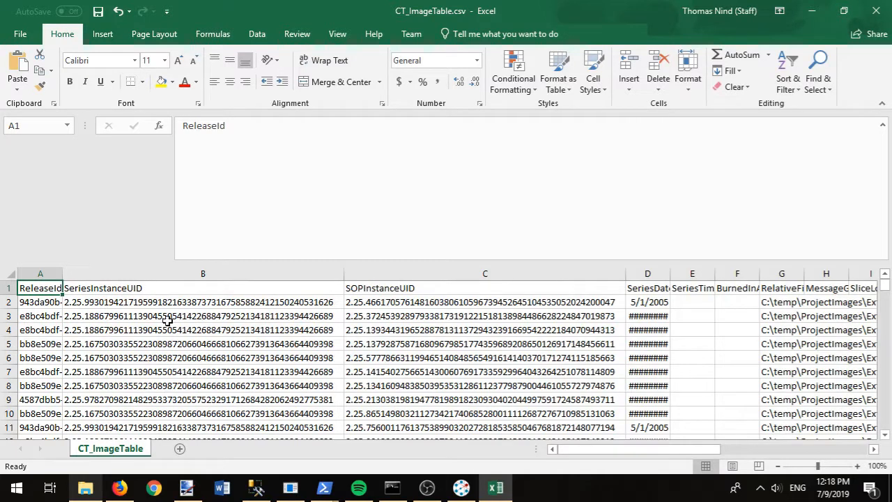
double_click(63, 273)
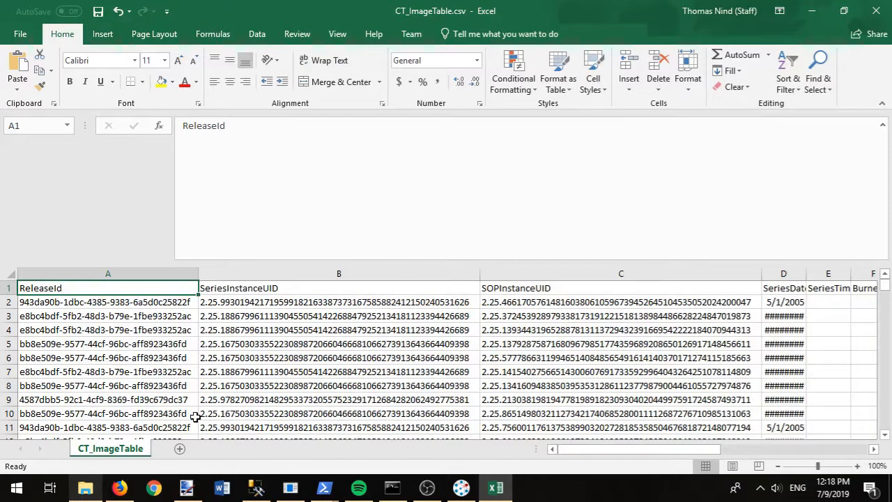
double_click(805, 274)
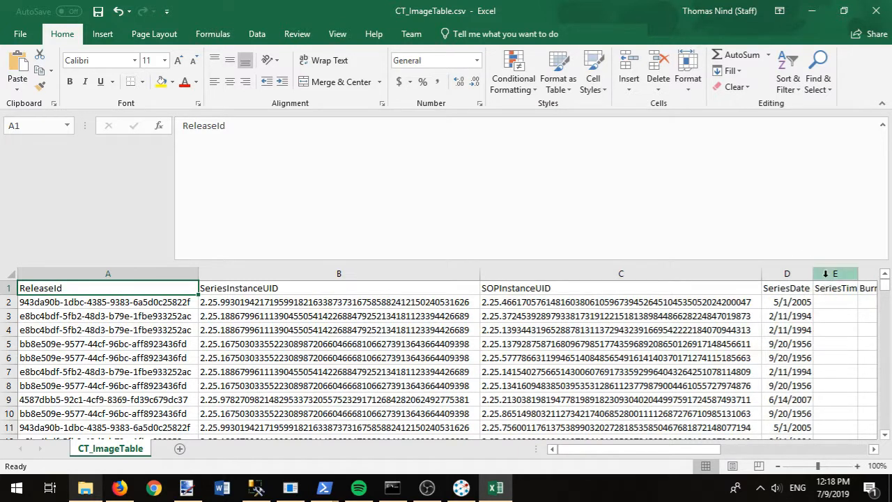
Look through further rows of the CT_ImageTable.csv records and close the file without saving.
click(887, 375)
click(888, 377)
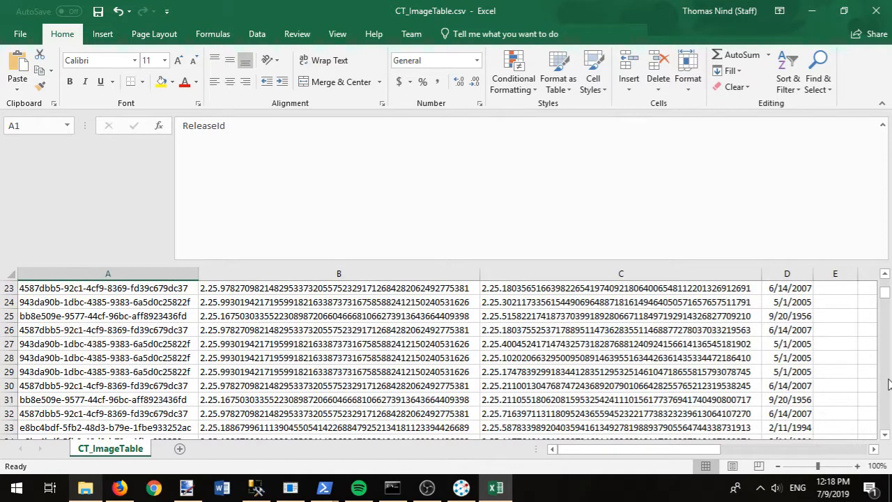
click(888, 380)
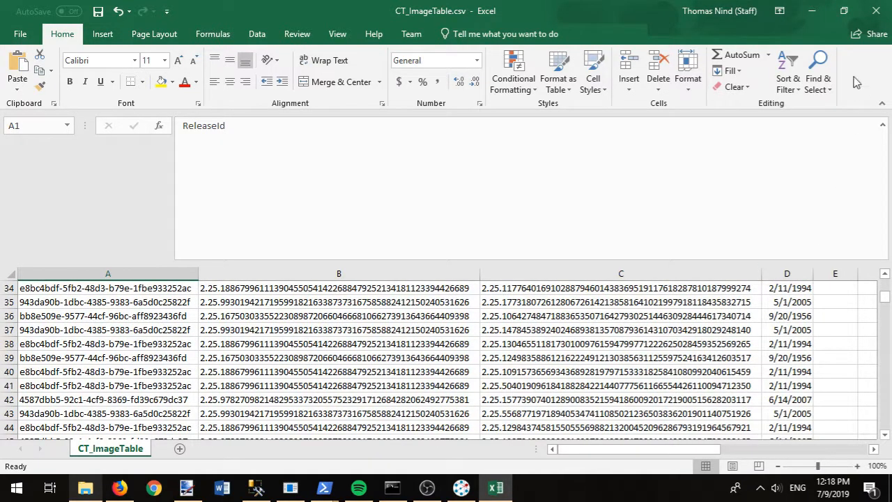
click(883, 11)
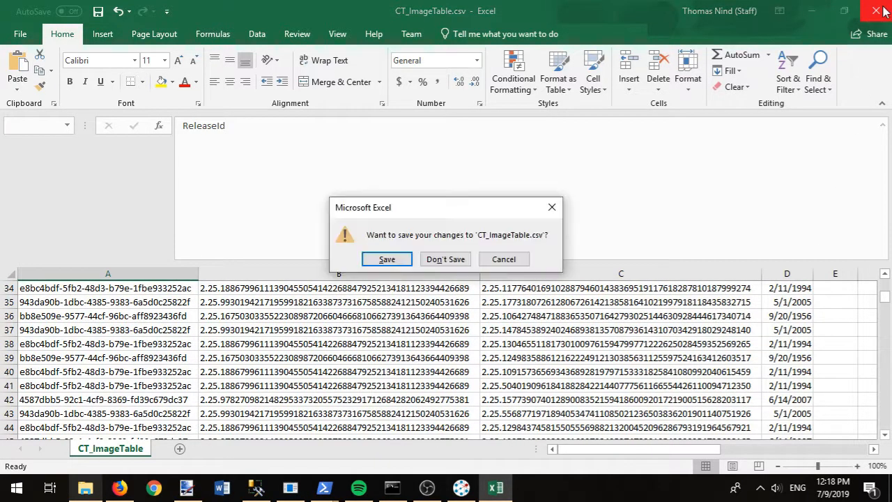
click(458, 258)
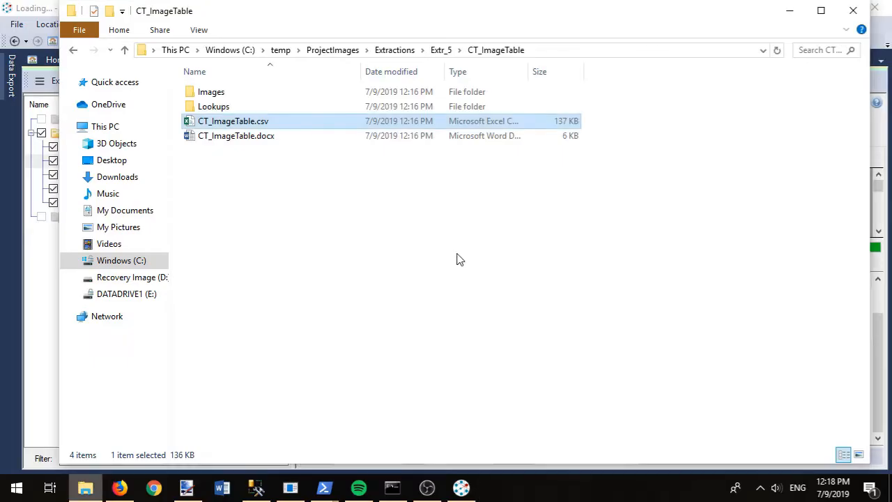